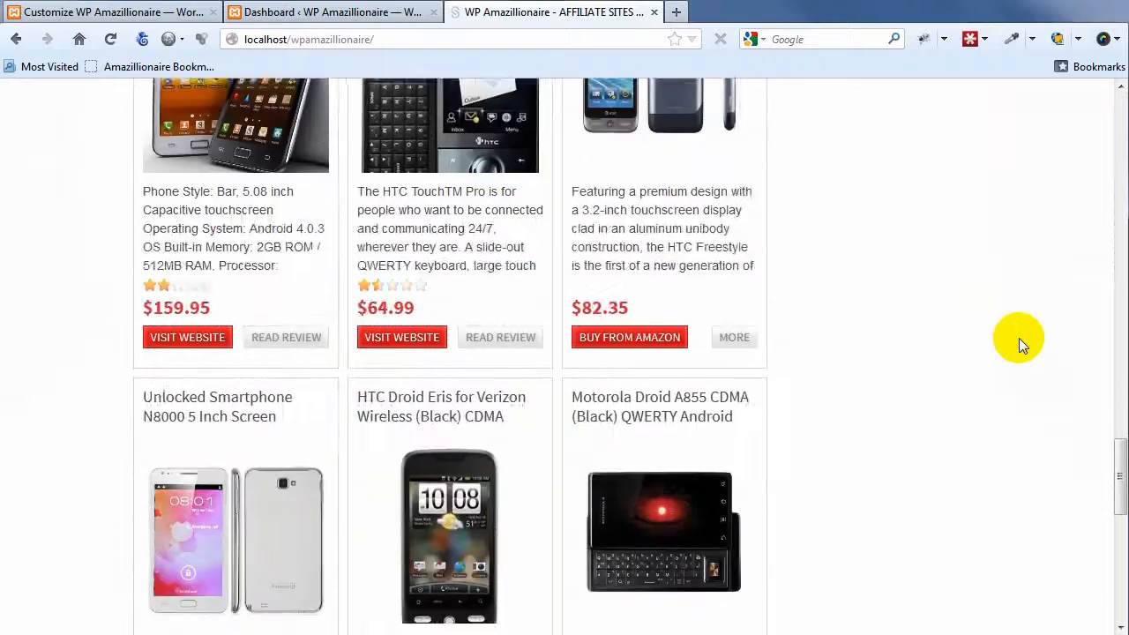
Replace the site title in the theme customizer with "MY SUPER LONG TAGLINE IS TOOOOO BIG".
{"action": "scroll", "coordinate": [1019, 337], "scroll_direction": "up", "scroll_amount": 15}
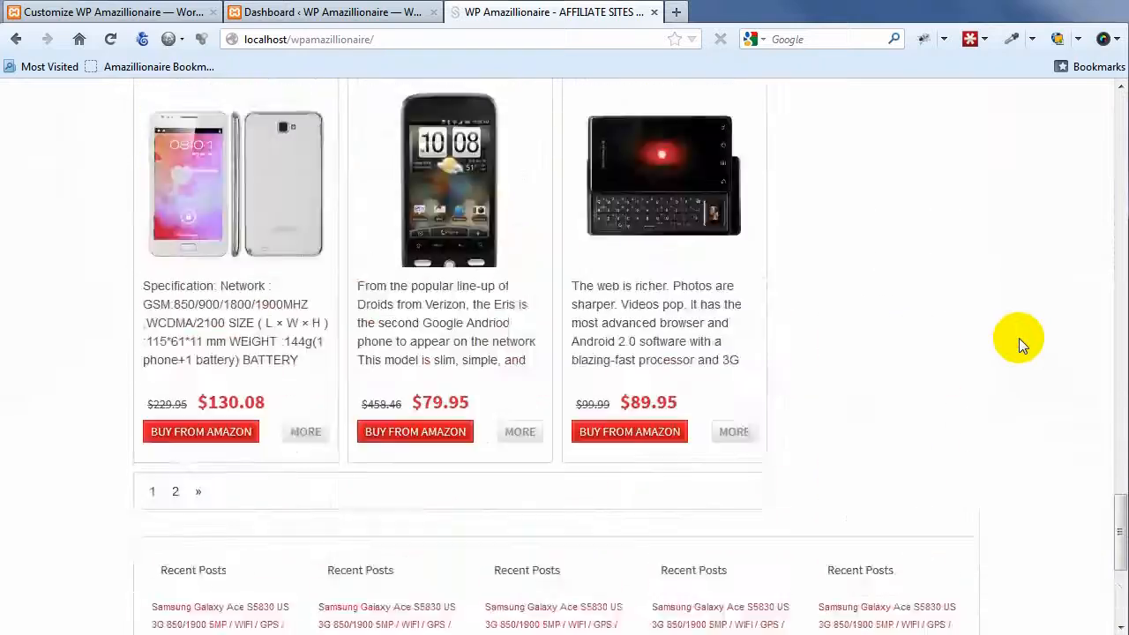
{"action": "scroll", "coordinate": [1018, 338], "scroll_direction": "up", "scroll_amount": 5}
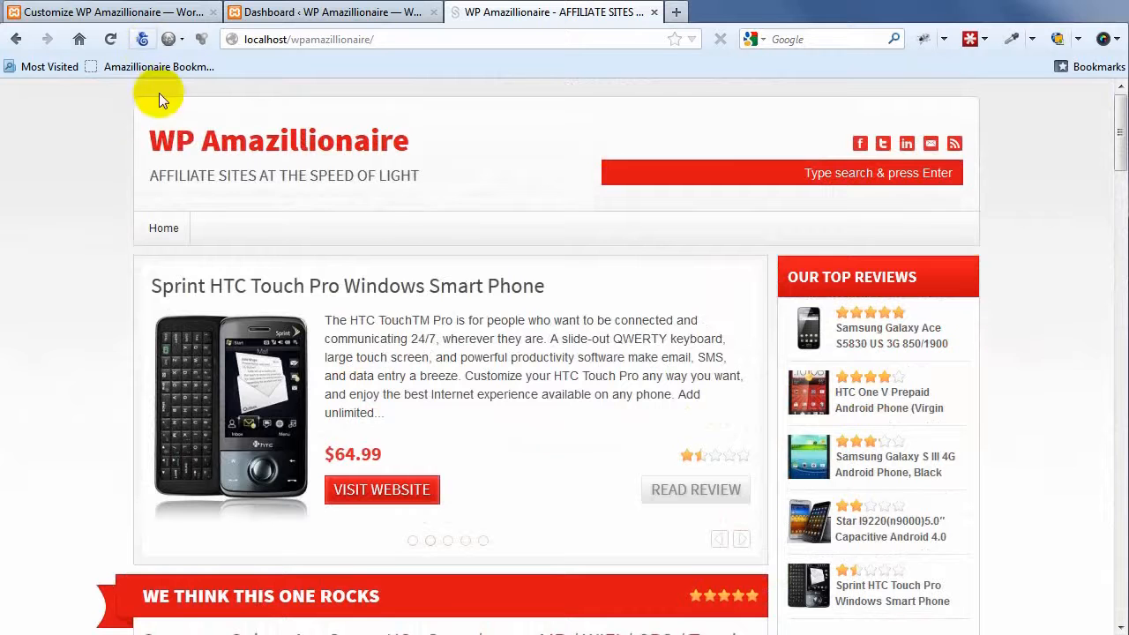
{"action": "left_click", "coordinate": [118, 12]}
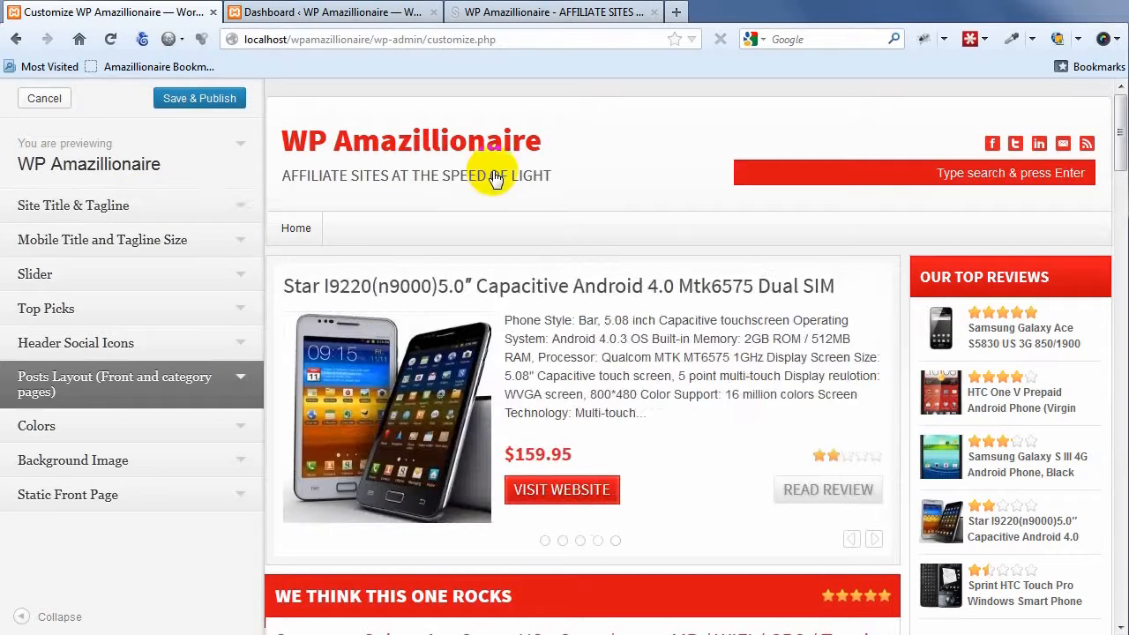
{"action": "left_click", "coordinate": [140, 206]}
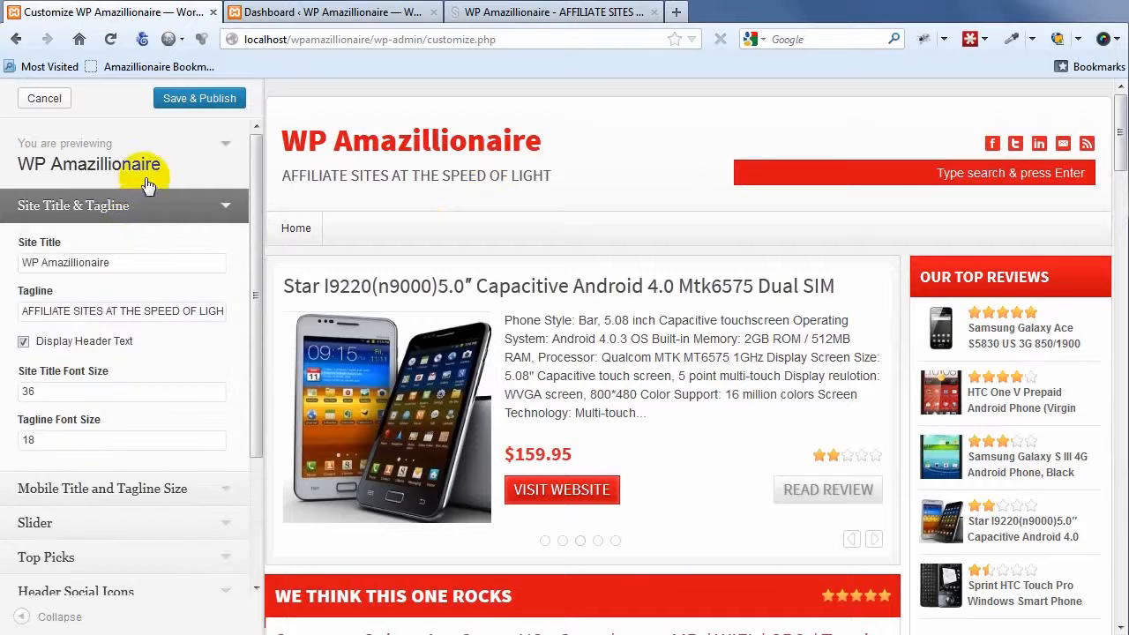
{"action": "left_click", "coordinate": [142, 265]}
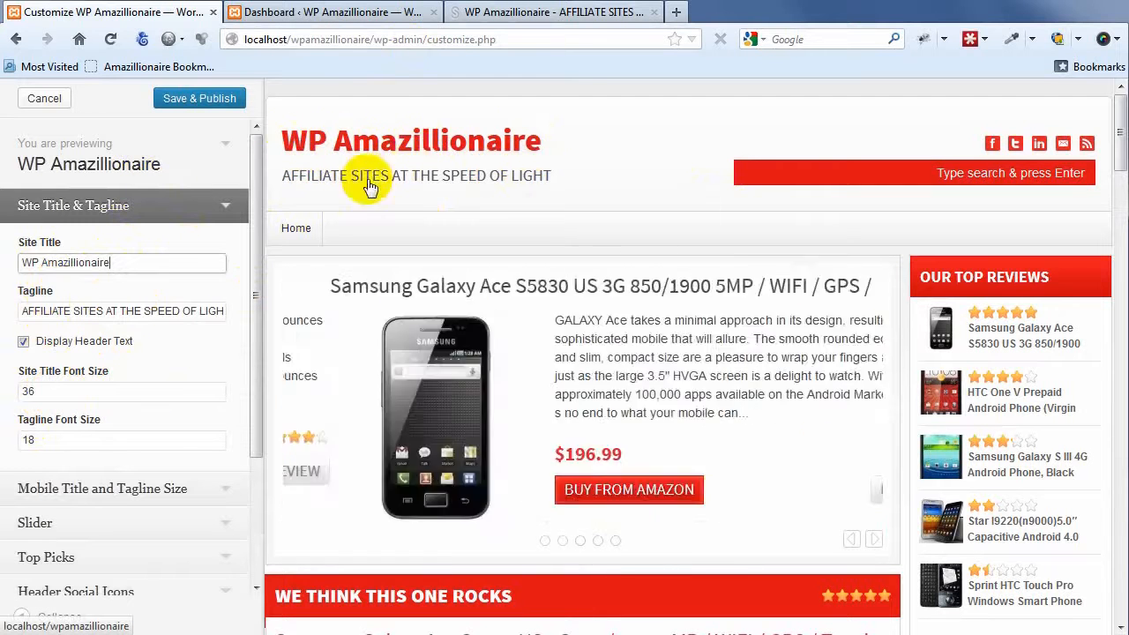
{"action": "triple_click", "coordinate": [136, 263]}
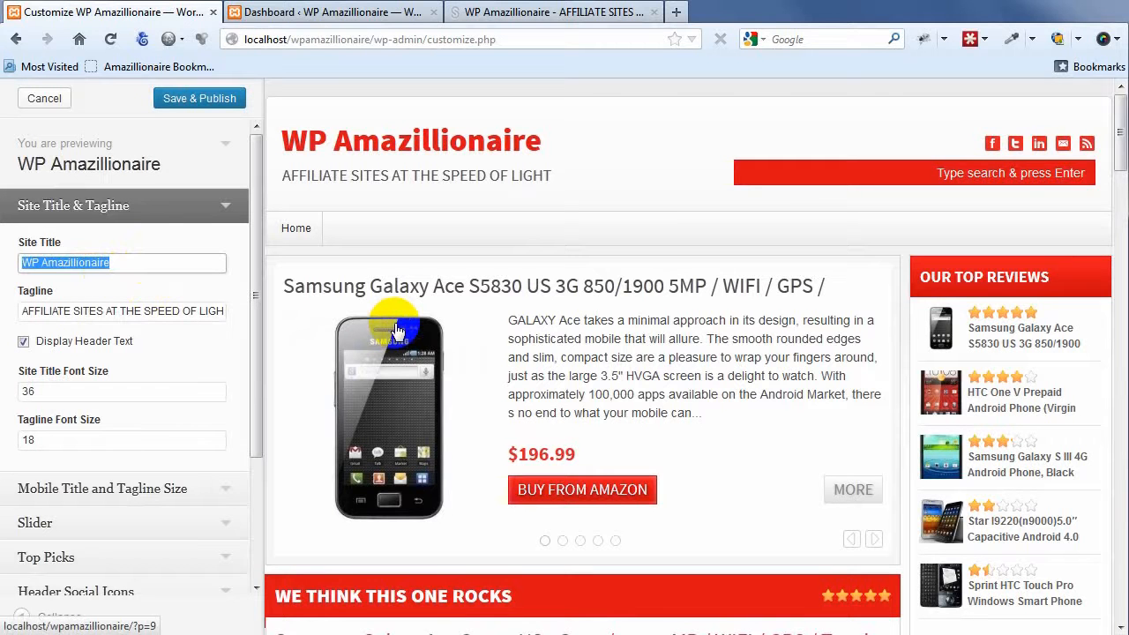
{"action": "type", "text": "MY"}
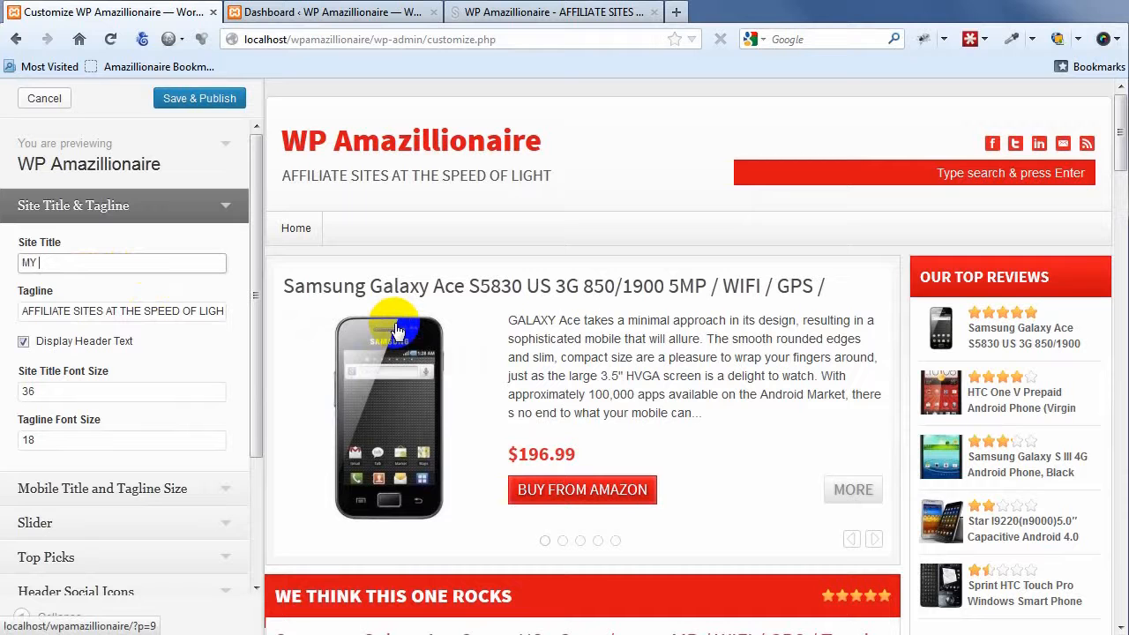
{"action": "type", "text": " SUPER LONG TAGLINE I"}
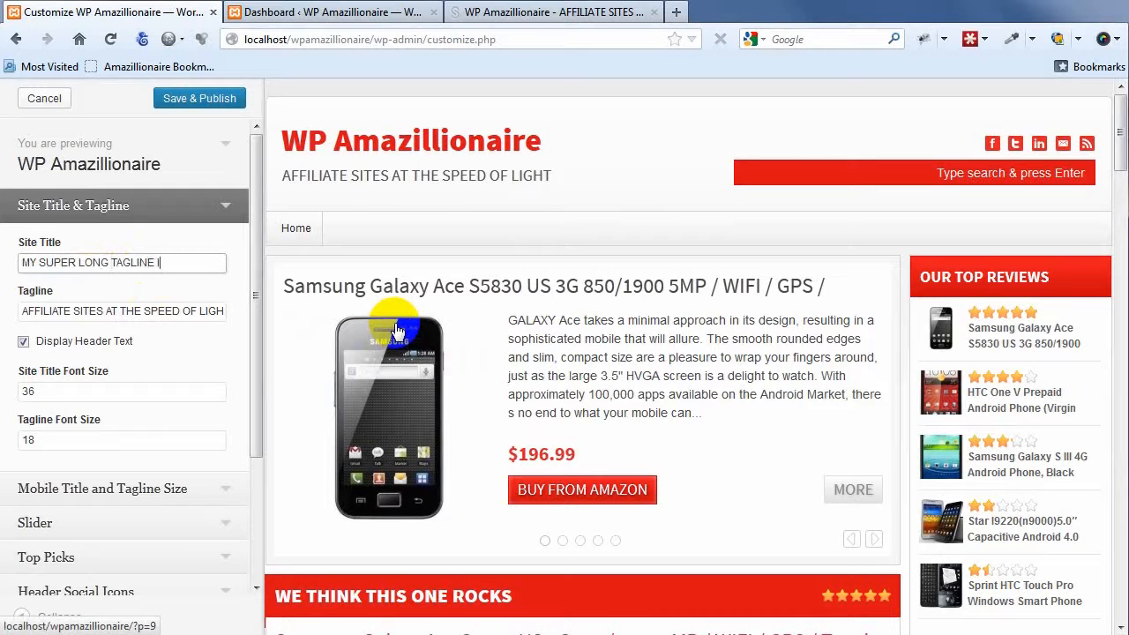
{"action": "type", "text": "S TOOOOO BIG"}
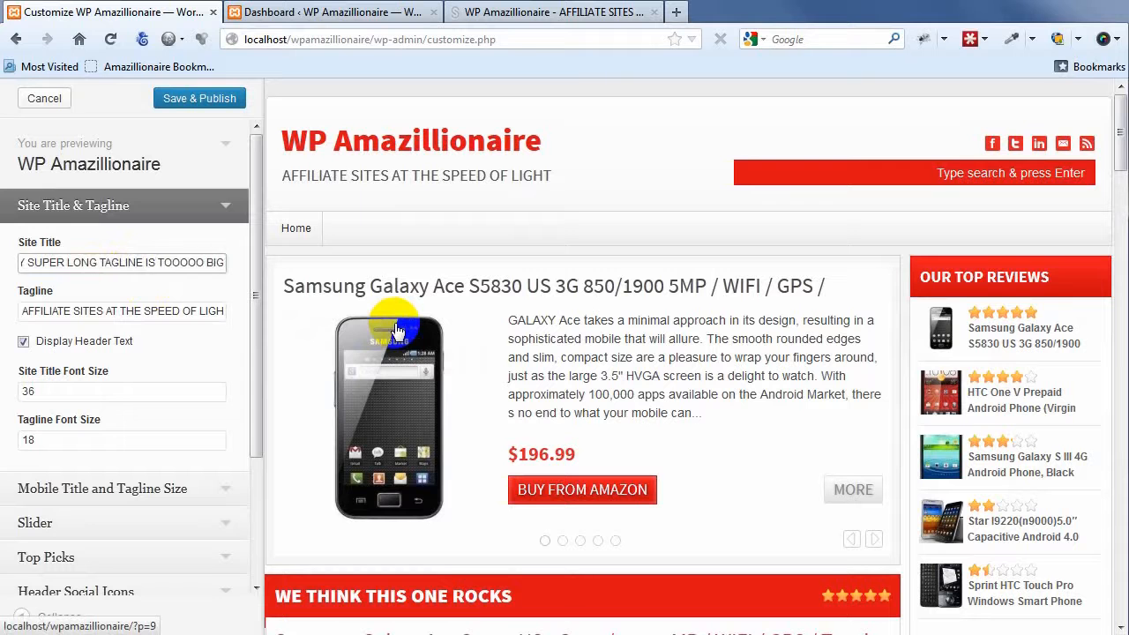
{"action": "left_click", "coordinate": [218, 310]}
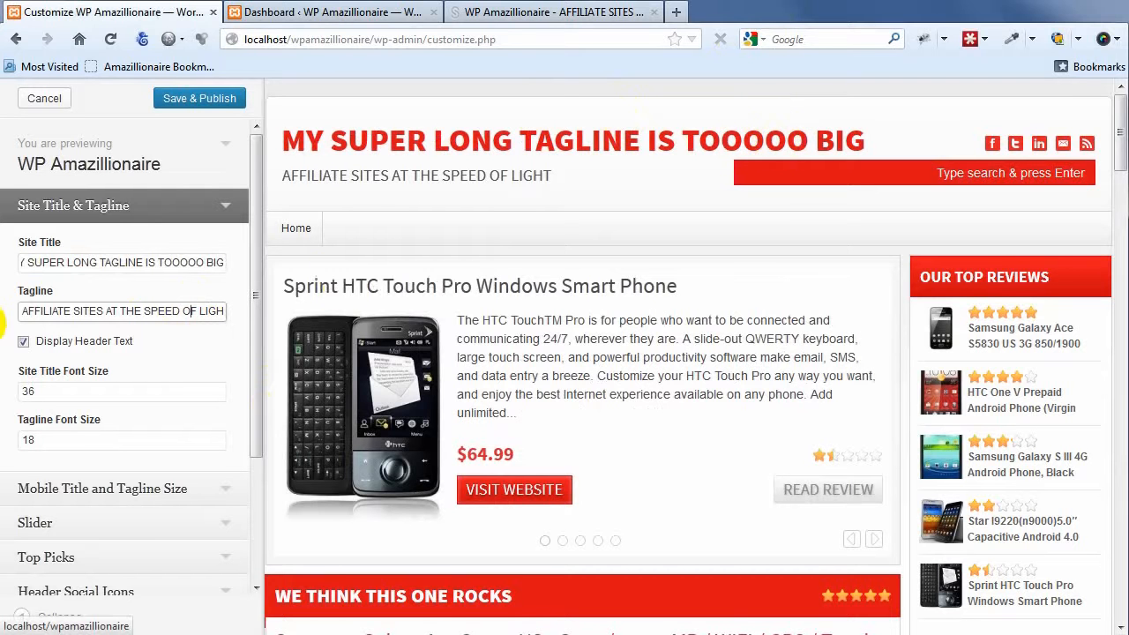
Set the site title font size to 25.
{"action": "double_click", "coordinate": [27, 390]}
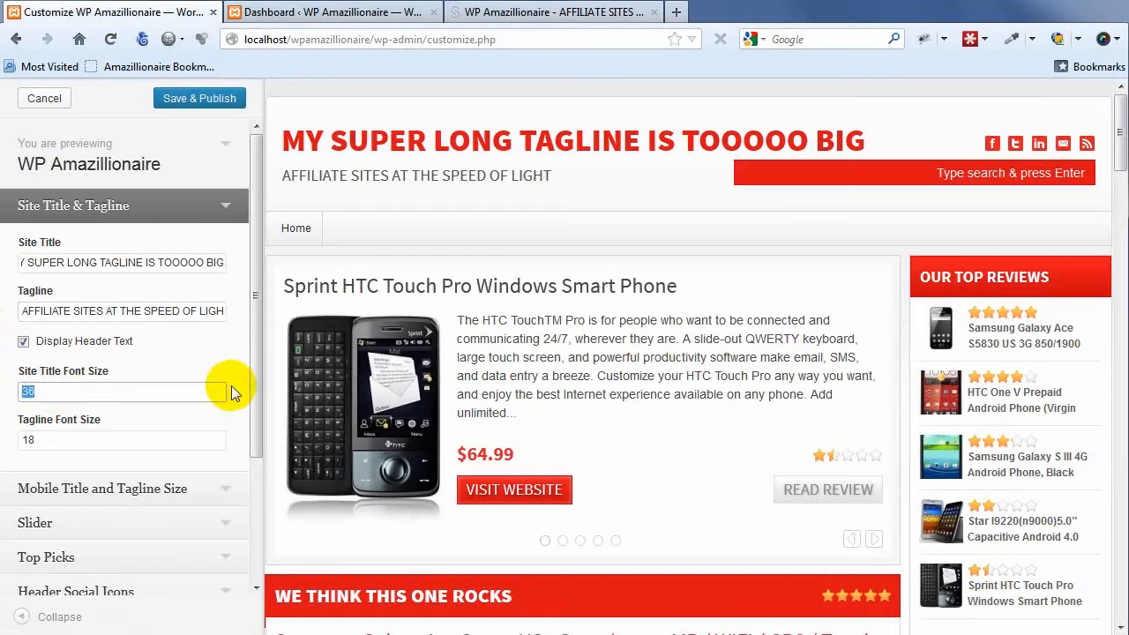
{"action": "type", "text": "25"}
{"action": "left_click", "coordinate": [116, 432]}
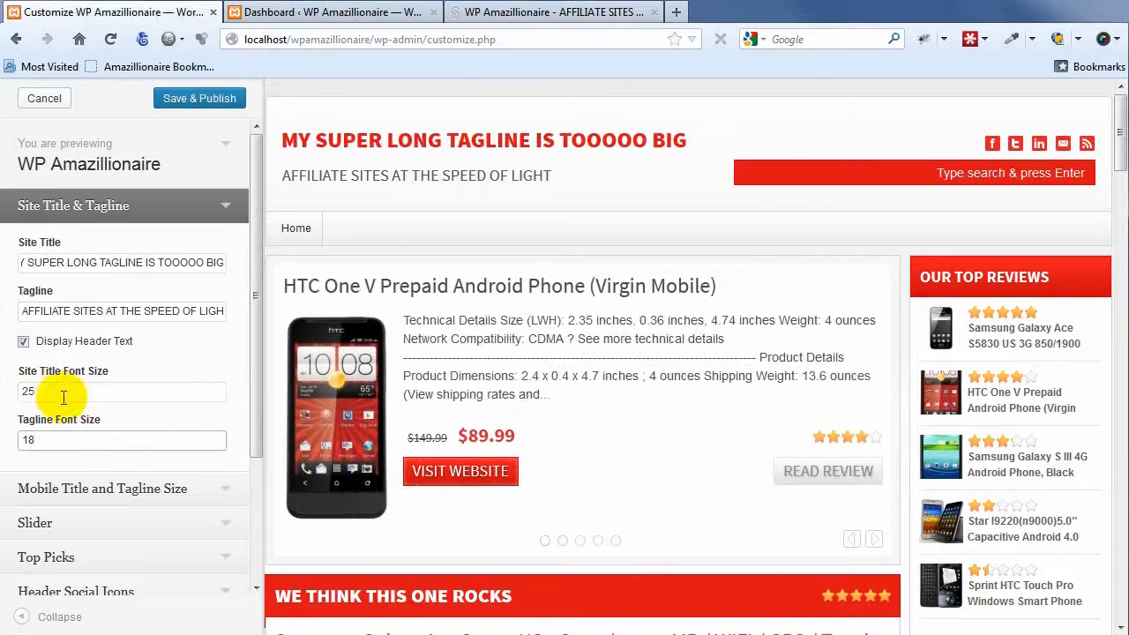
Set the site title font size to 23 and collapse the Site Title & Tagline settings.
{"action": "left_click_drag", "start_coordinate": [28, 391], "coordinate": [124, 394]}
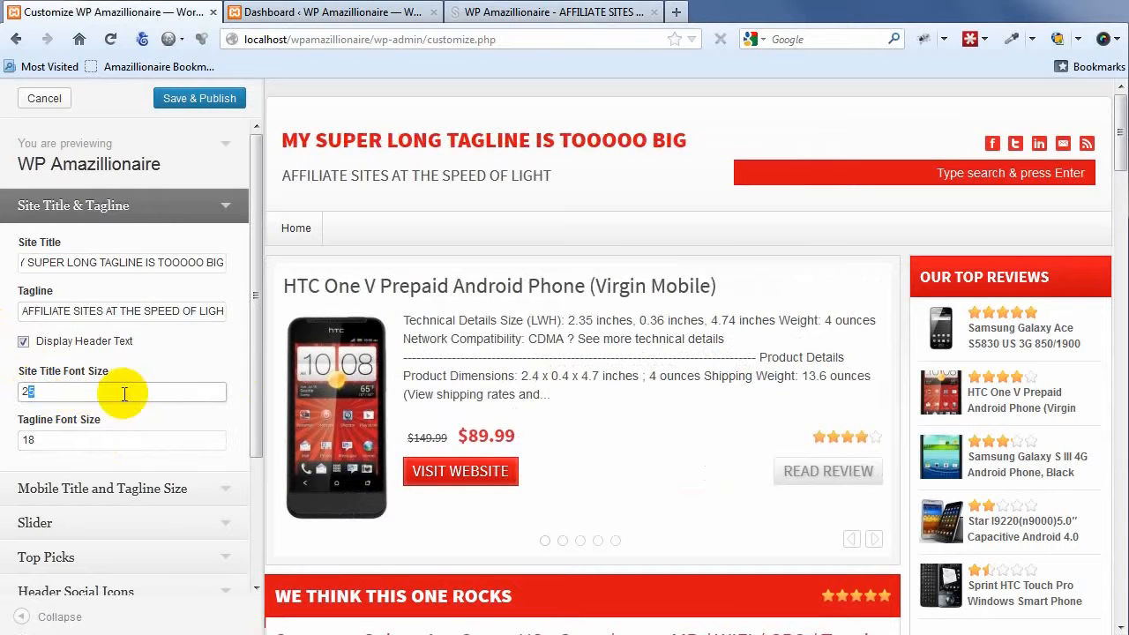
{"action": "type", "text": "3"}
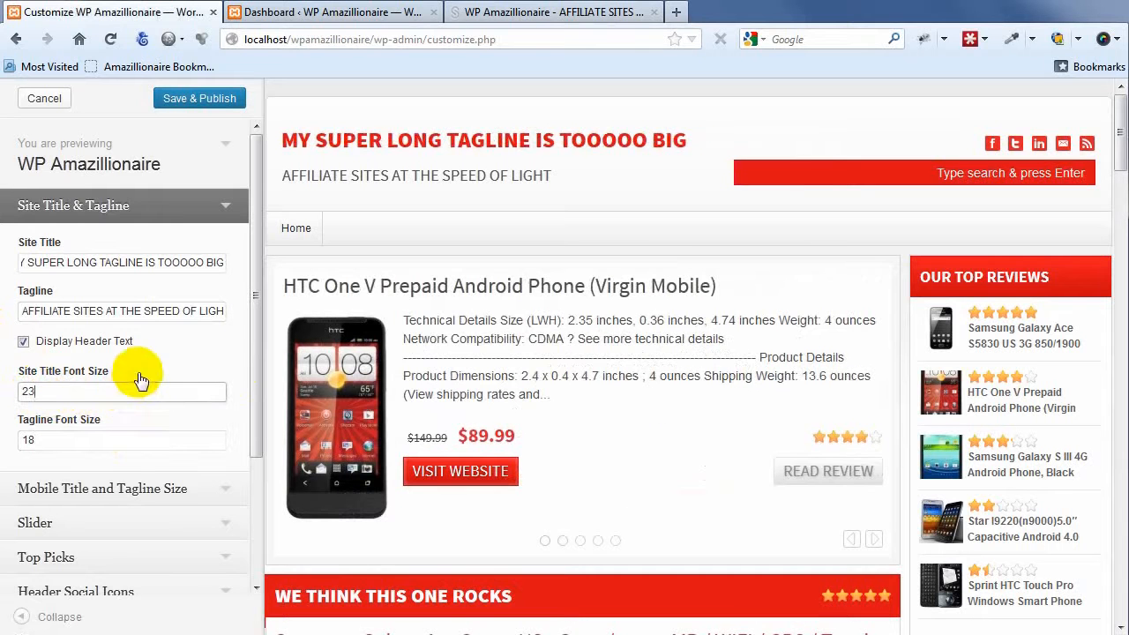
{"action": "double_click", "coordinate": [157, 391]}
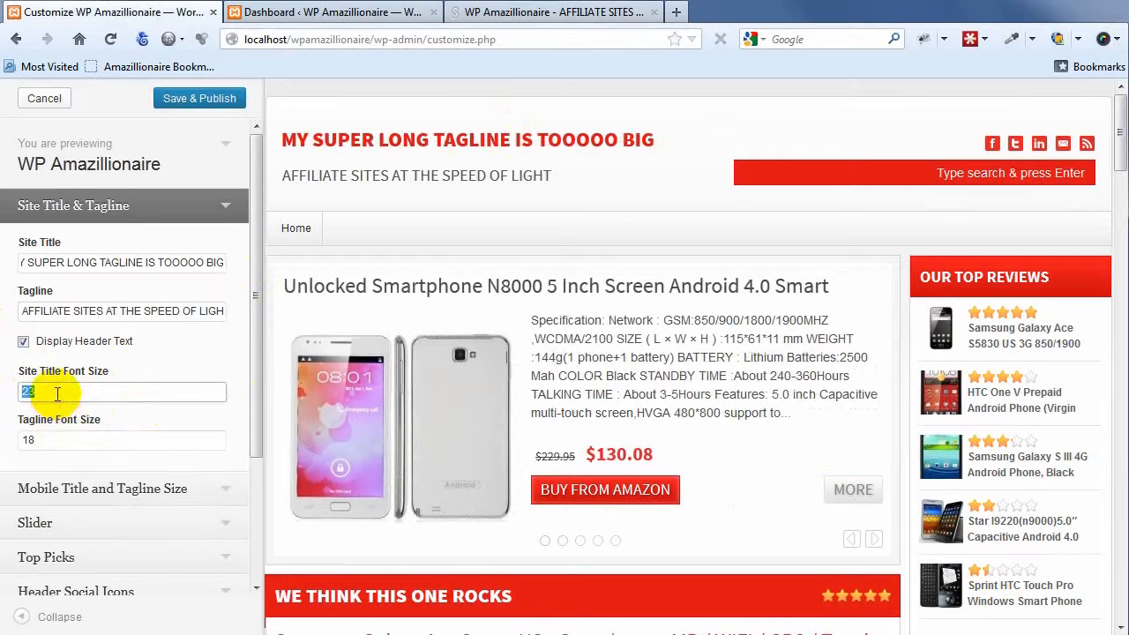
{"action": "left_click", "coordinate": [119, 214]}
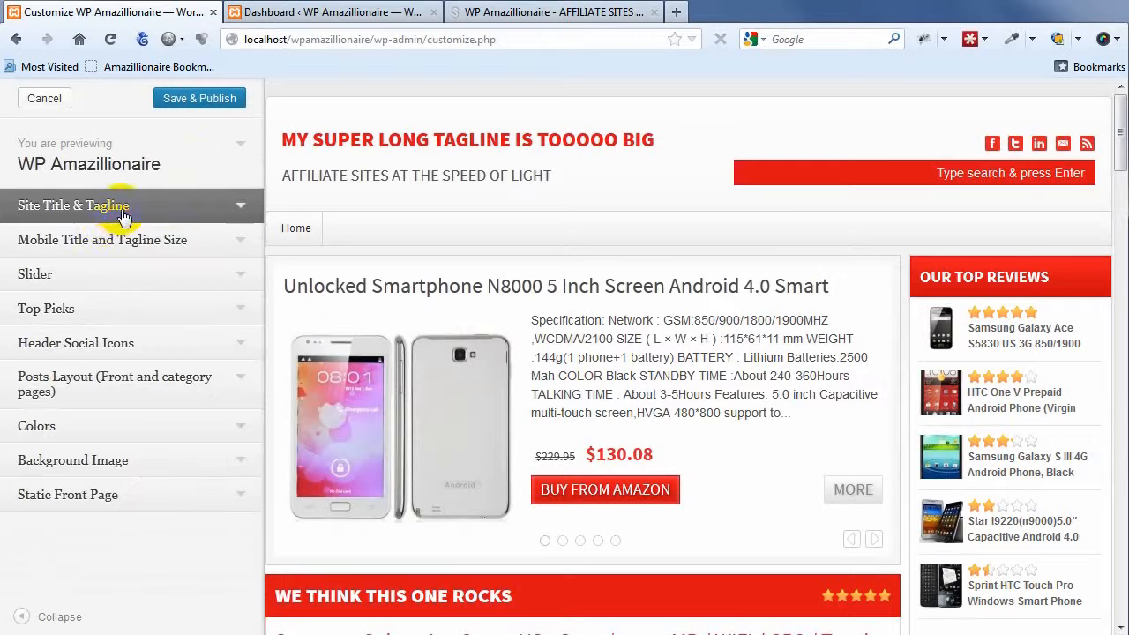
Review the tablet and phone font size settings for the site title and tagline.
{"action": "left_click", "coordinate": [101, 243]}
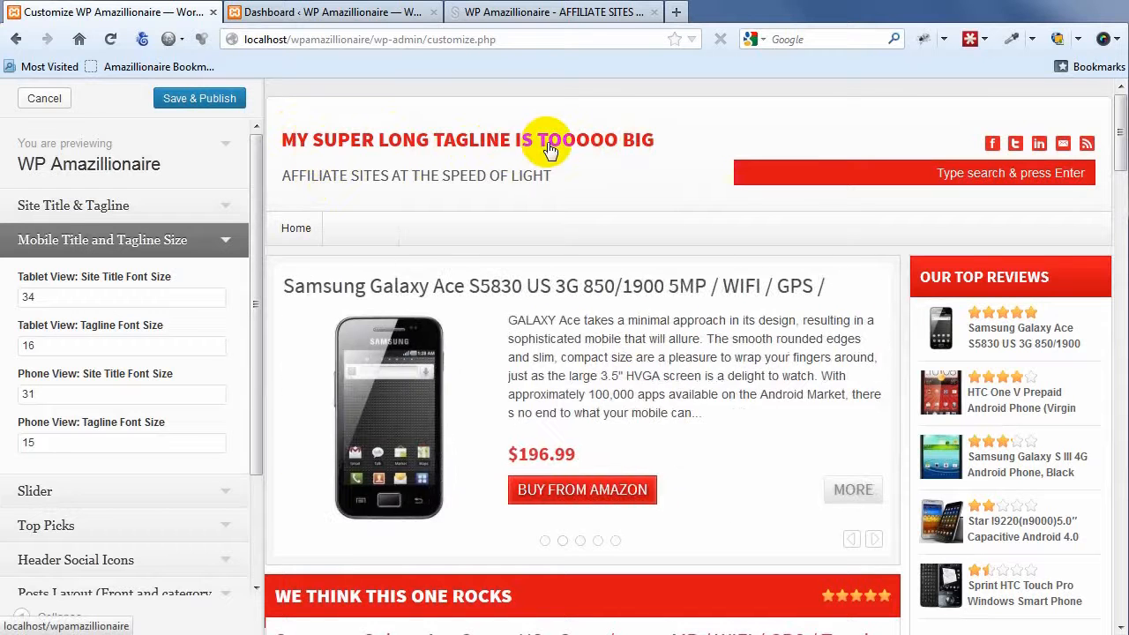
{"action": "left_click", "coordinate": [44, 298]}
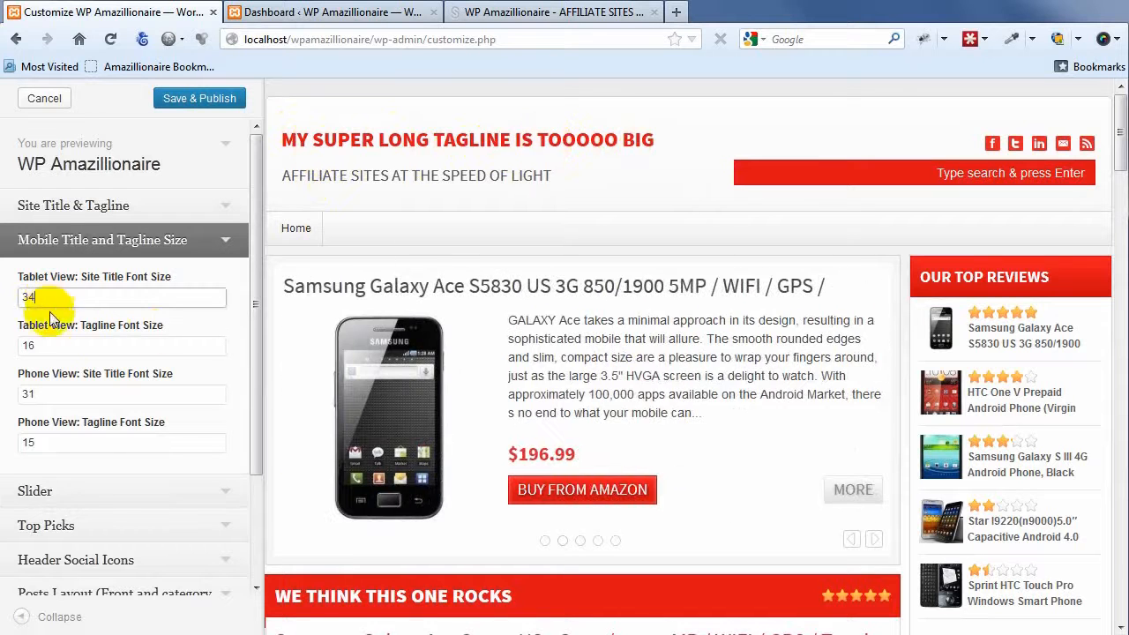
{"action": "left_click", "coordinate": [49, 345]}
{"action": "left_click", "coordinate": [46, 393]}
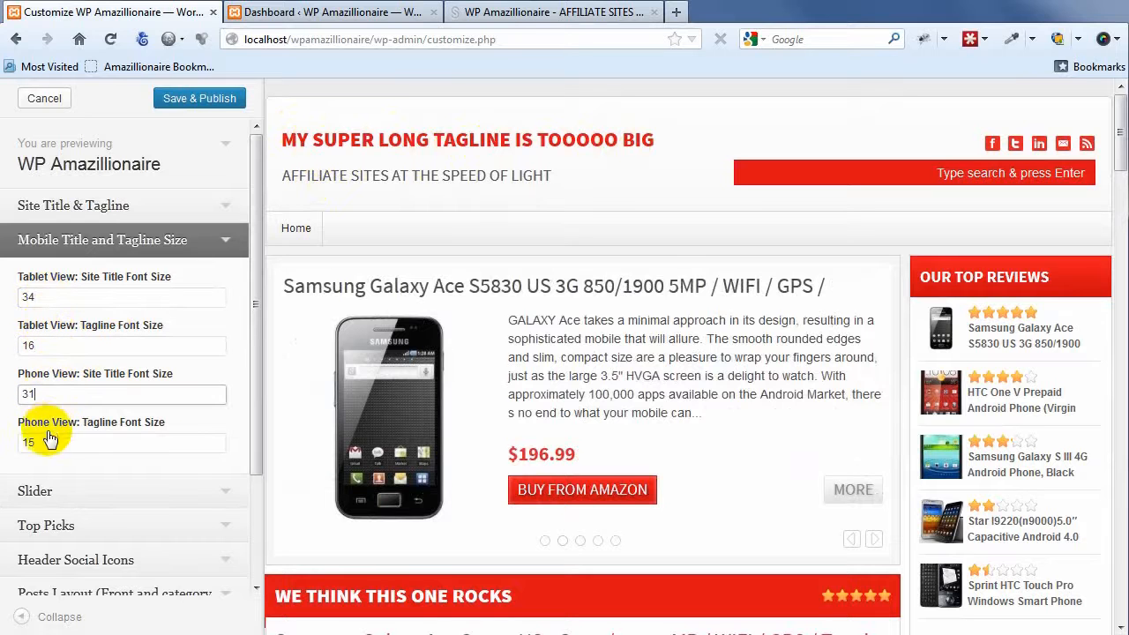
{"action": "left_click", "coordinate": [49, 443]}
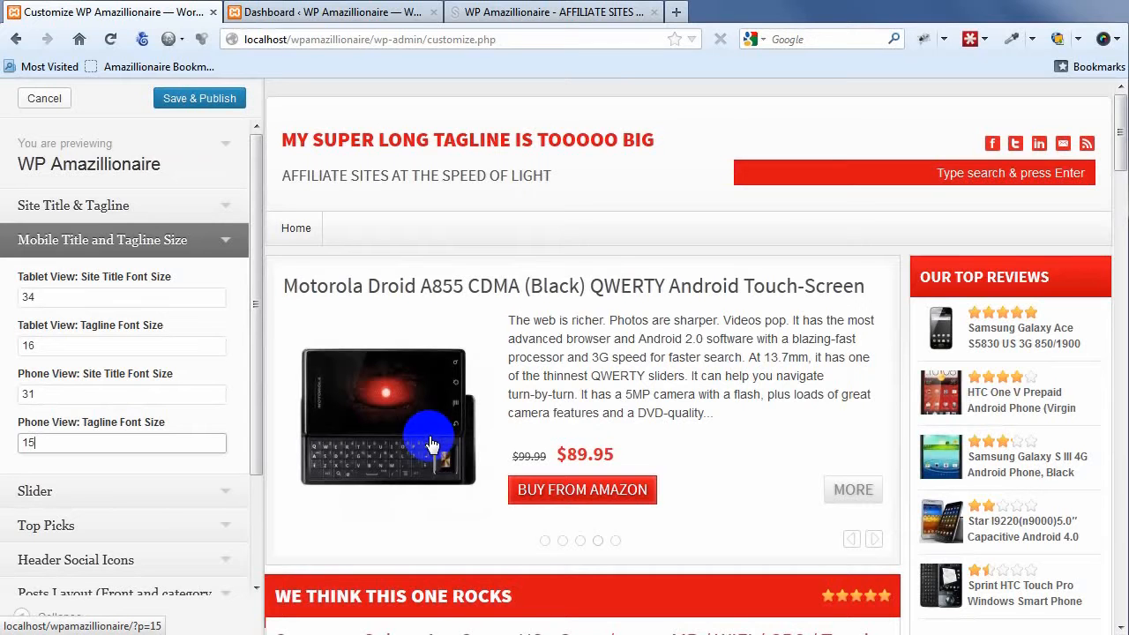
{"action": "left_click", "coordinate": [145, 254]}
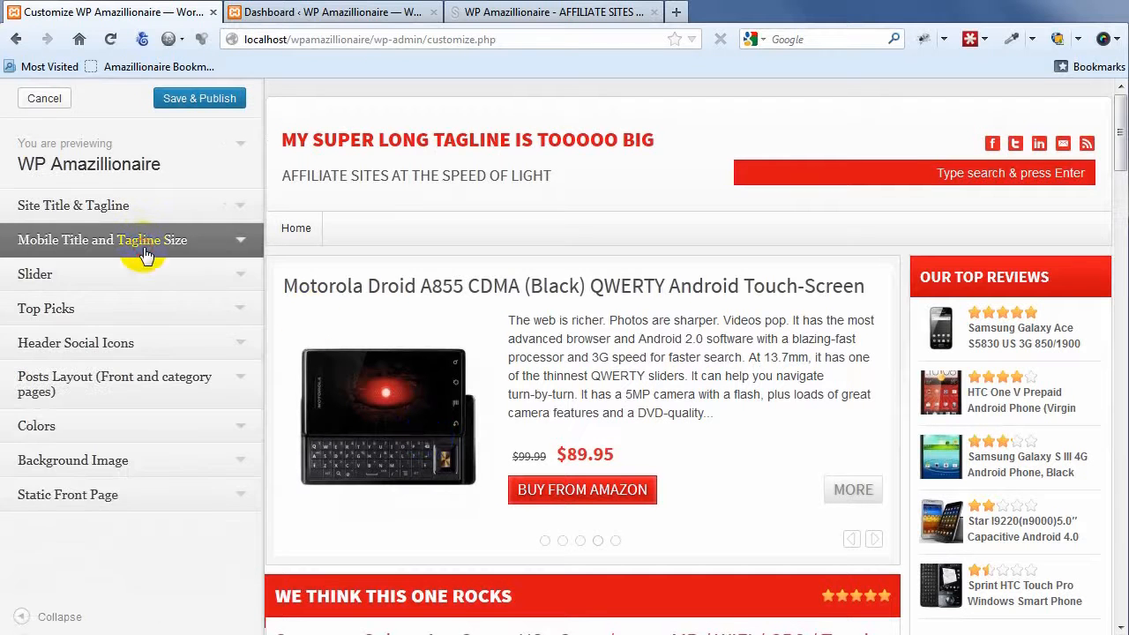
Set the slider to Hide and back to Show, and list the available slider content options.
{"action": "left_click", "coordinate": [93, 281]}
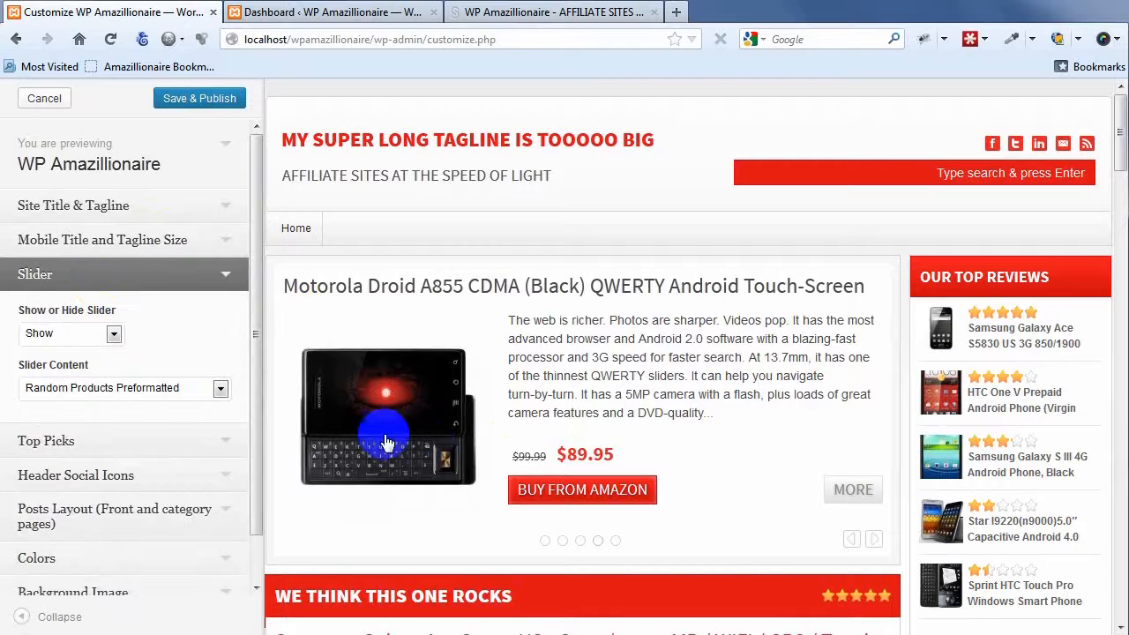
{"action": "left_click", "coordinate": [65, 333]}
{"action": "left_click", "coordinate": [53, 367]}
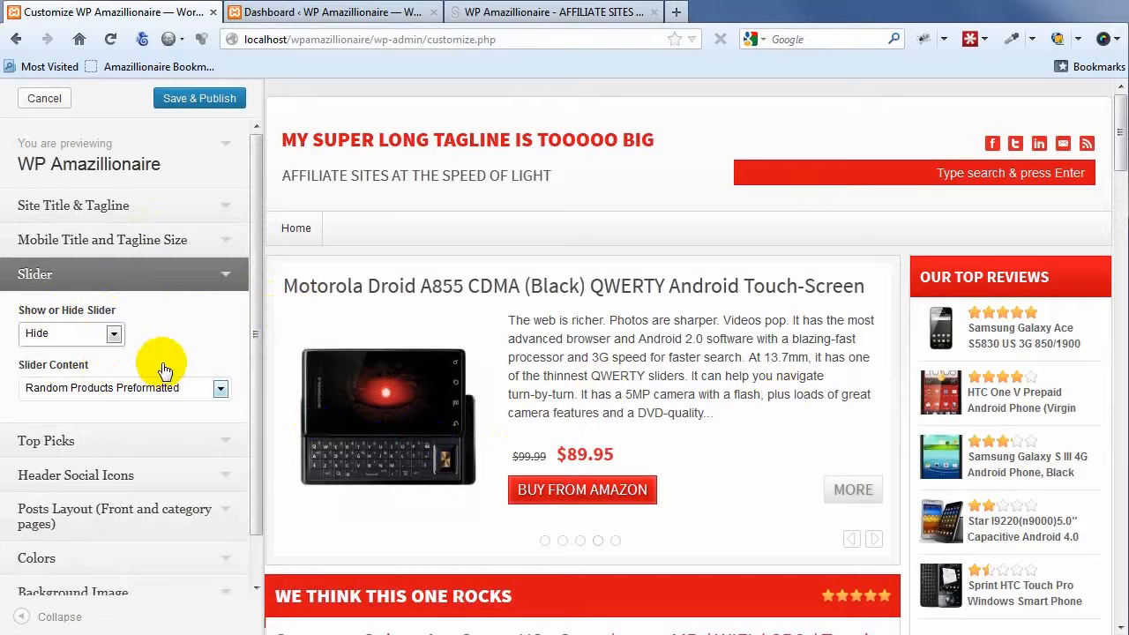
{"action": "left_click", "coordinate": [85, 334]}
{"action": "left_click", "coordinate": [78, 349]}
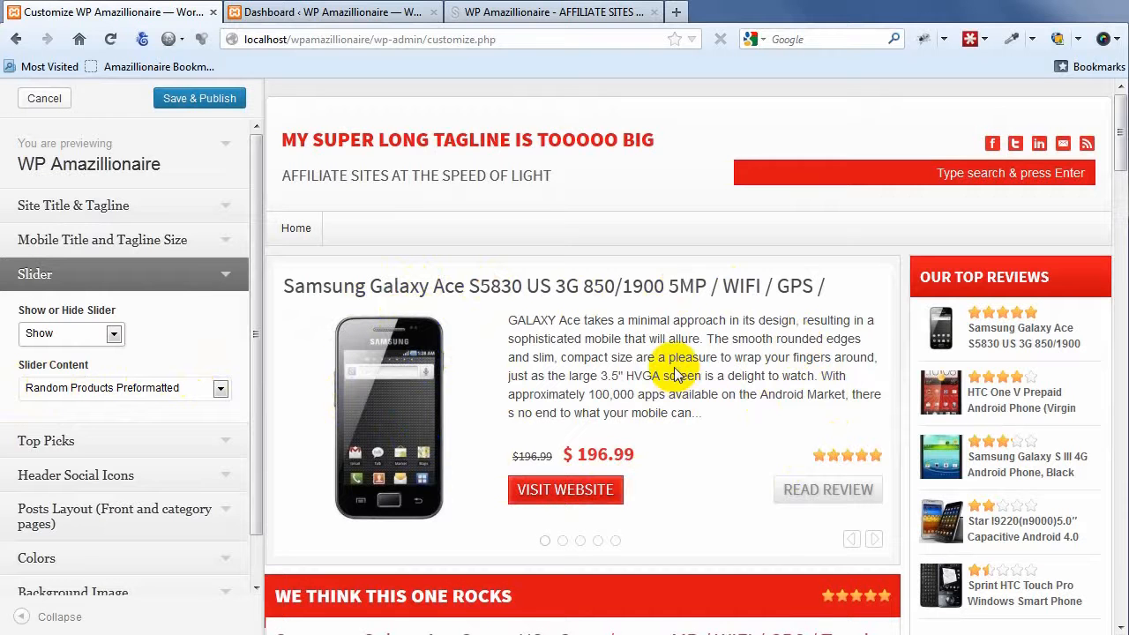
{"action": "left_click", "coordinate": [150, 390]}
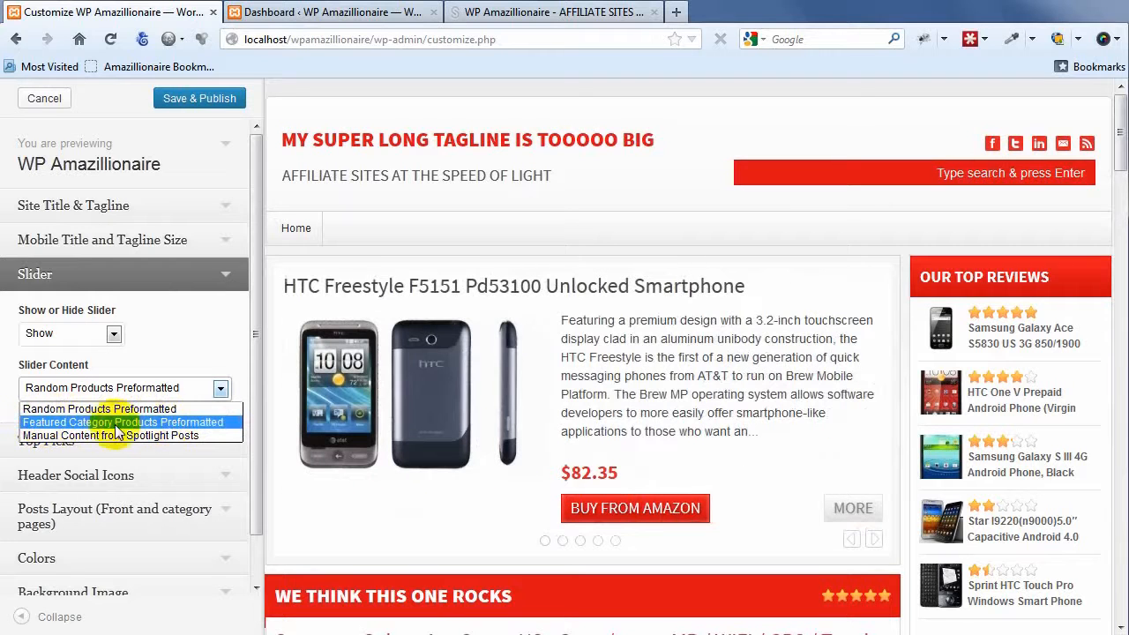
Add the Featured category to the Samsung Galaxy Ace S5830 post in the WordPress dashboard using Quick Edit.
{"action": "left_click", "coordinate": [340, 16]}
{"action": "left_click", "coordinate": [317, 16]}
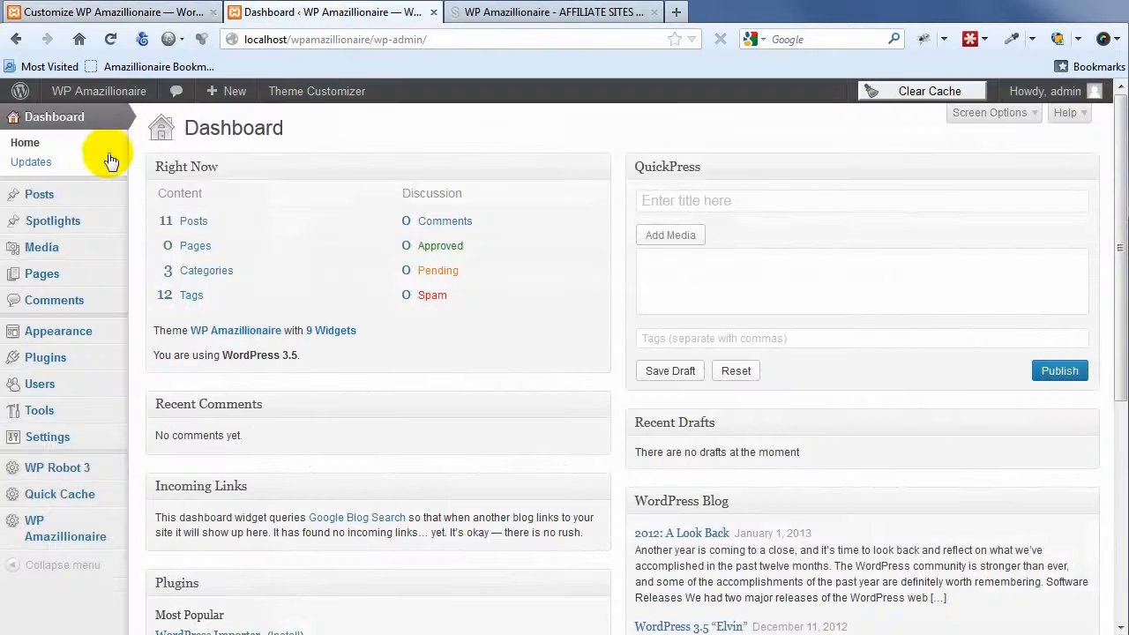
{"action": "mouse_move", "coordinate": [83, 198]}
{"action": "left_click", "coordinate": [179, 201]}
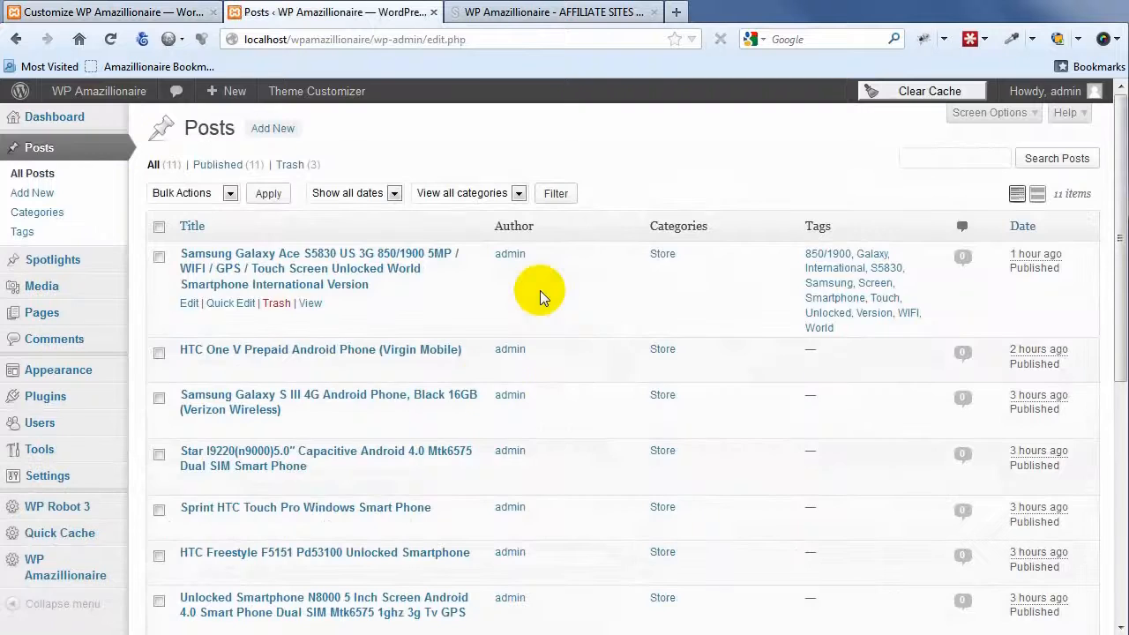
{"action": "left_click", "coordinate": [220, 302]}
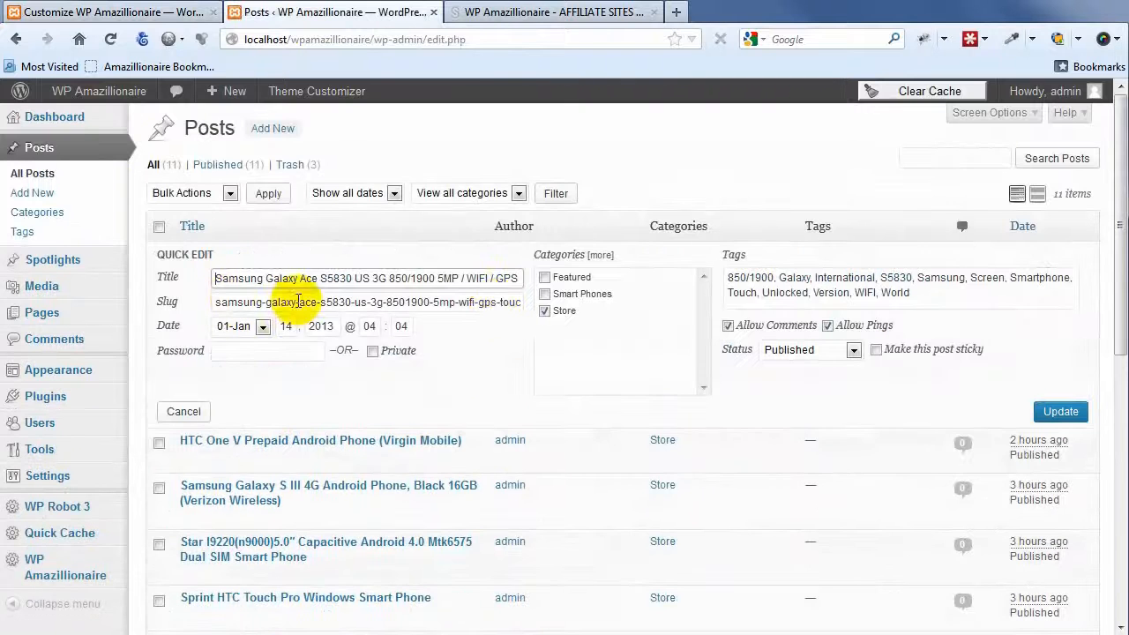
{"action": "left_click", "coordinate": [544, 277]}
{"action": "left_click", "coordinate": [1051, 411]}
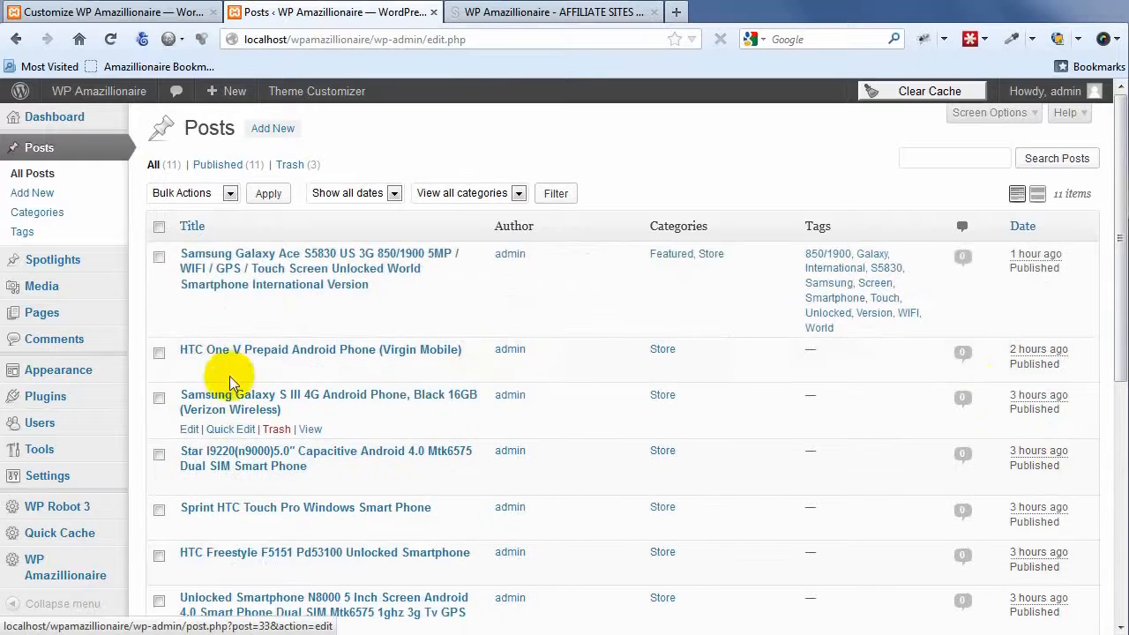
Add the Featured category to the HTC One V Prepaid and Samsung Galaxy S III 4G posts using Quick Edit.
{"action": "left_click", "coordinate": [231, 373]}
{"action": "left_click", "coordinate": [544, 373]}
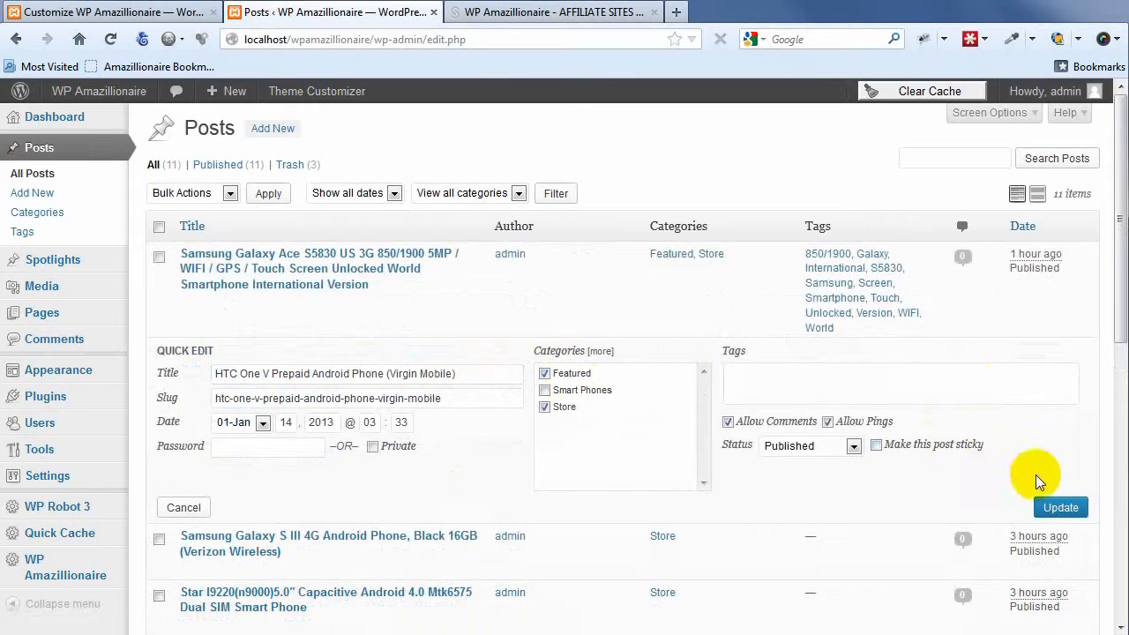
{"action": "left_click", "coordinate": [1059, 507]}
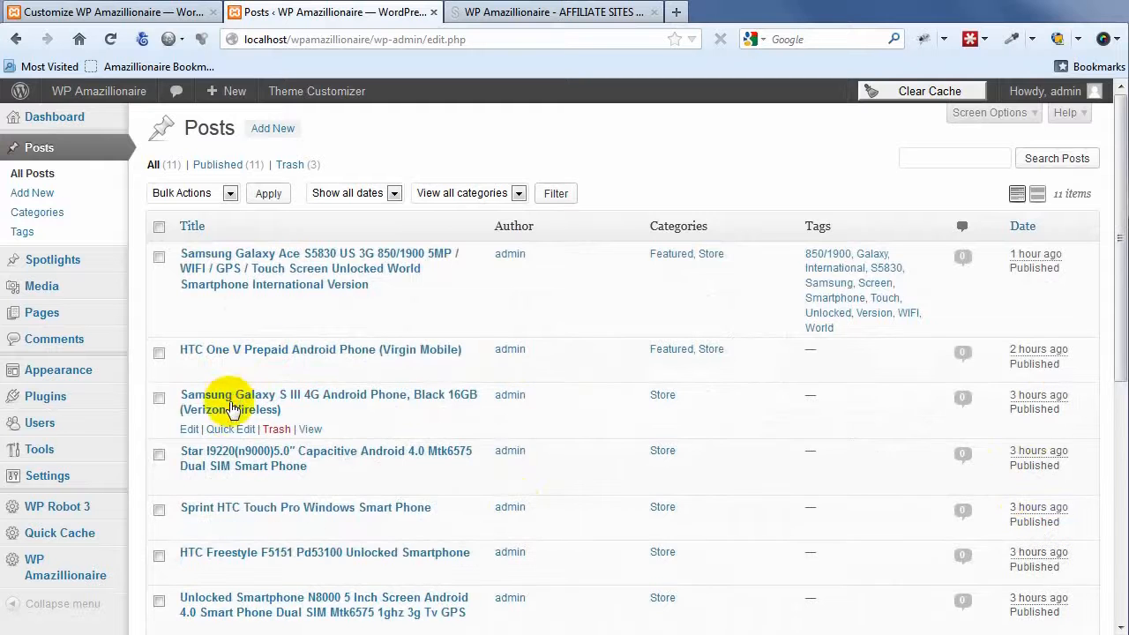
{"action": "left_click", "coordinate": [231, 431]}
{"action": "left_click", "coordinate": [544, 418]}
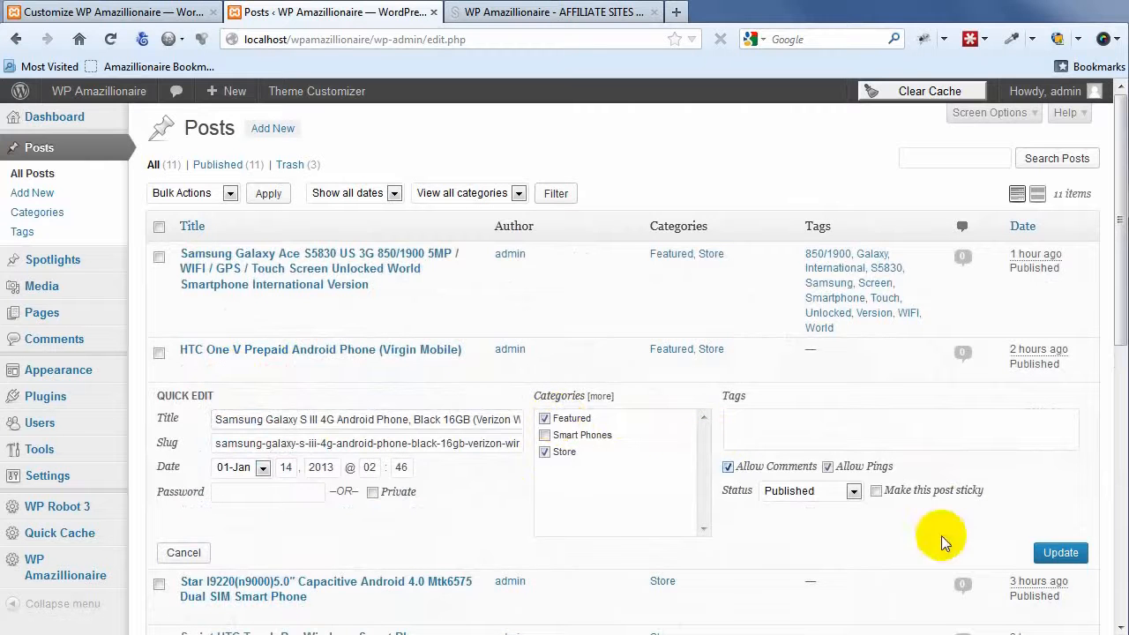
{"action": "left_click", "coordinate": [1061, 553]}
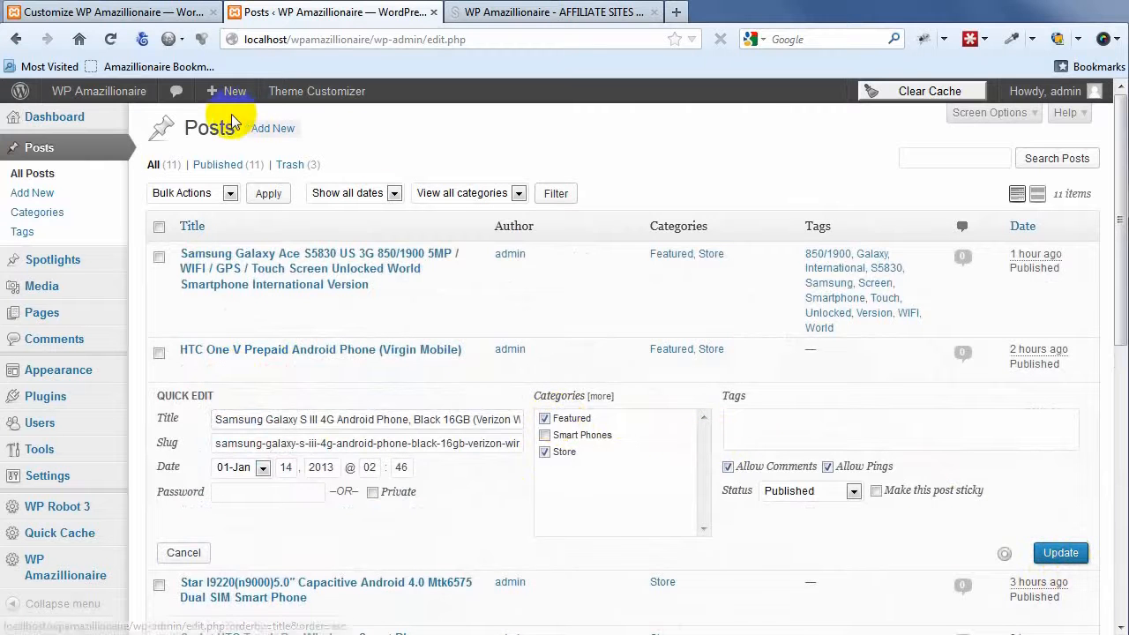
Set the slider content to Featured Category Products Preformatted in the theme customizer and page through the slides in the preview.
{"action": "left_click", "coordinate": [110, 12]}
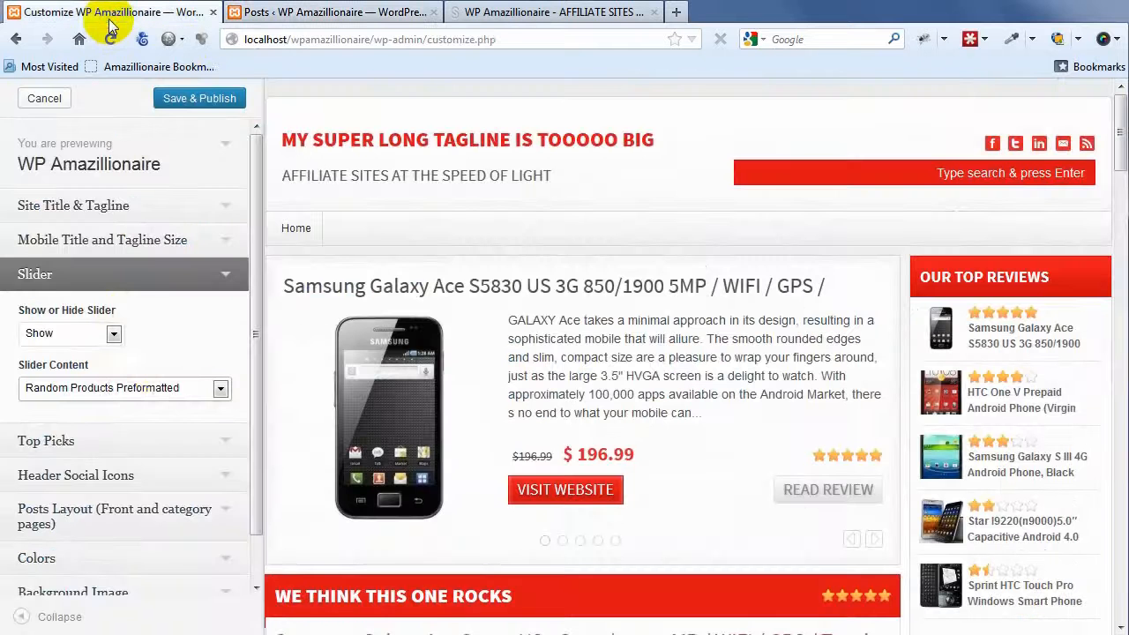
{"action": "left_click", "coordinate": [126, 388]}
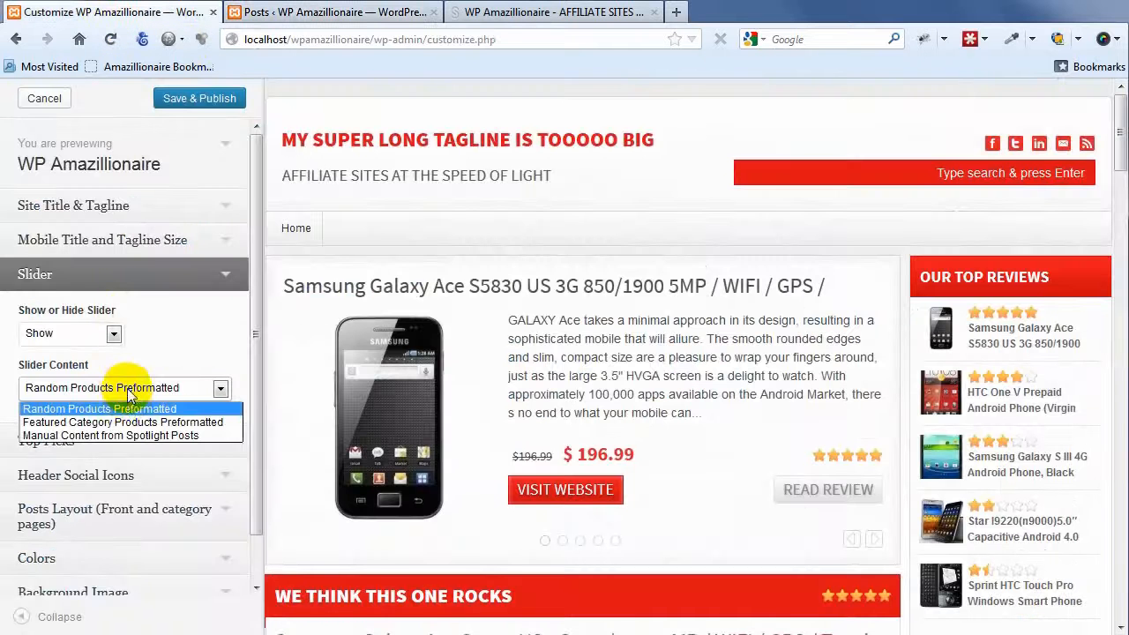
{"action": "left_click", "coordinate": [129, 421]}
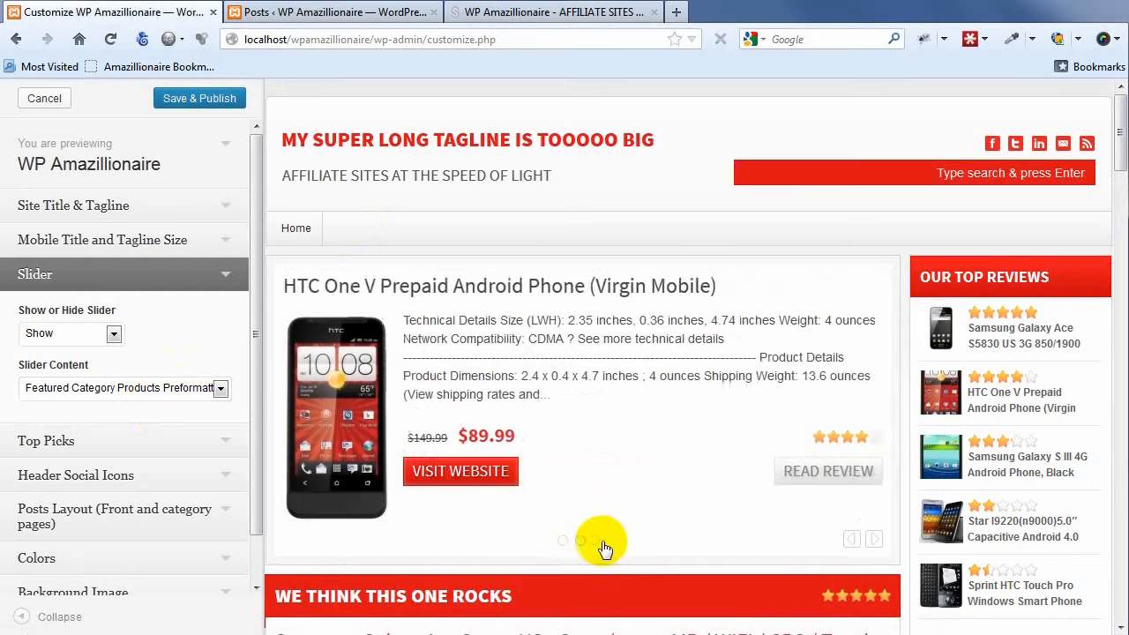
{"action": "left_click", "coordinate": [598, 544]}
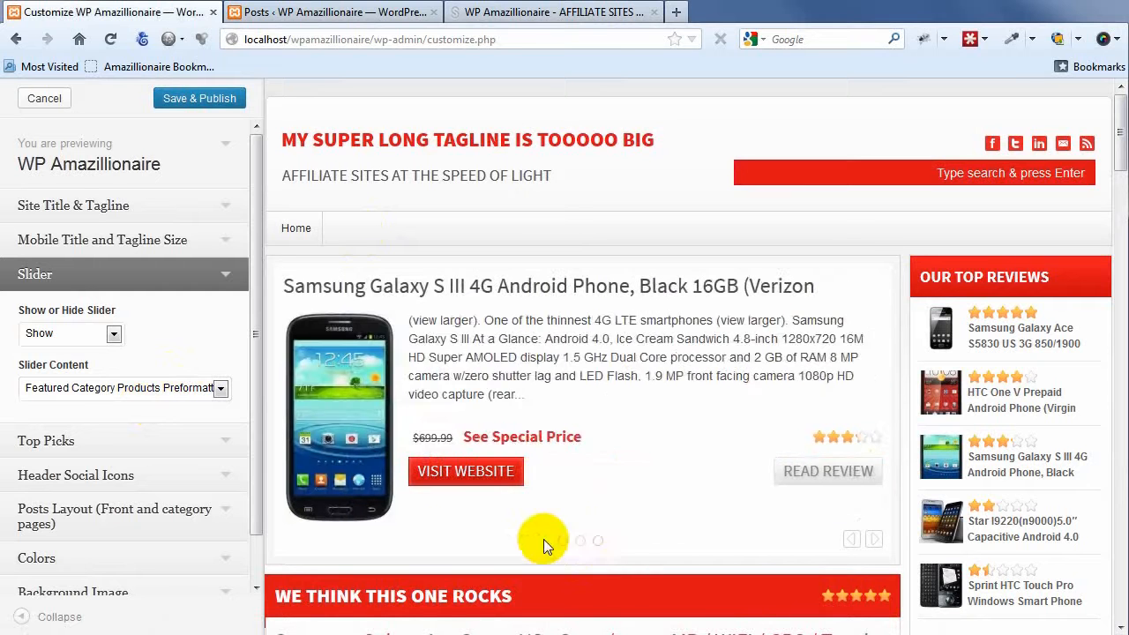
{"action": "left_click", "coordinate": [564, 544]}
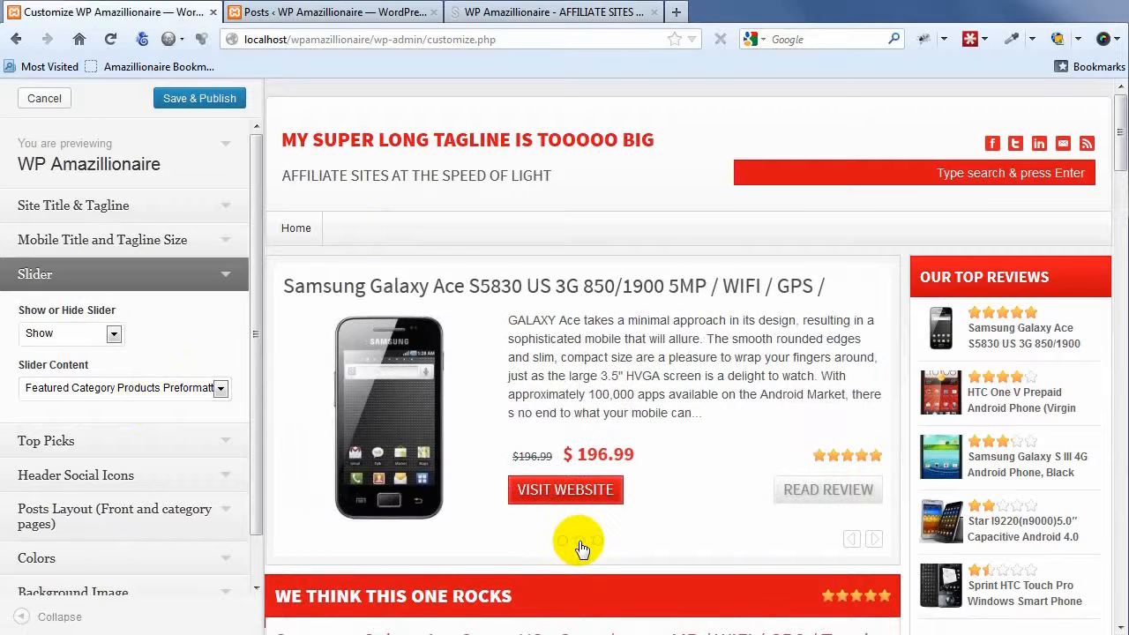
{"action": "left_click", "coordinate": [579, 542]}
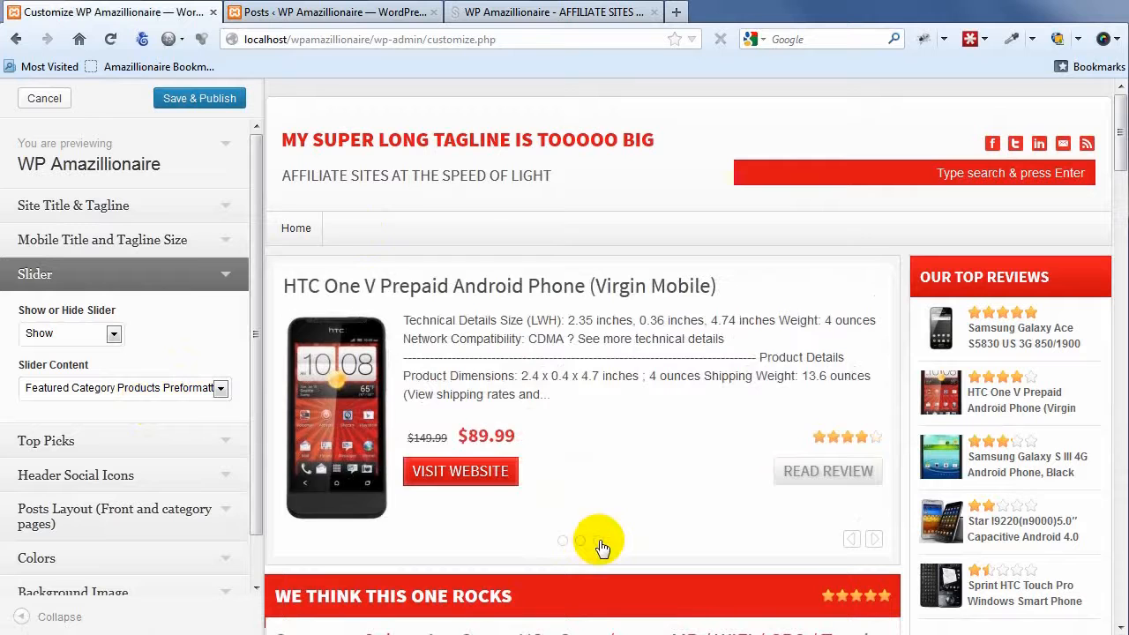
{"action": "left_click", "coordinate": [599, 542]}
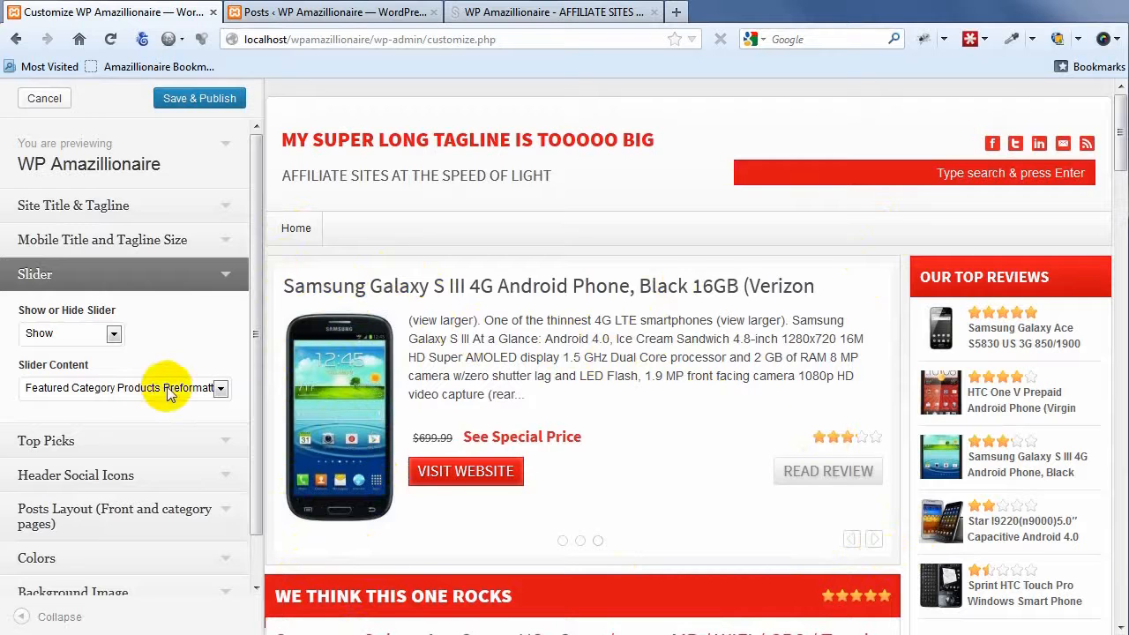
Start a new spotlight post in the WordPress dashboard and title it "Example Spotlight".
{"action": "left_click", "coordinate": [115, 390]}
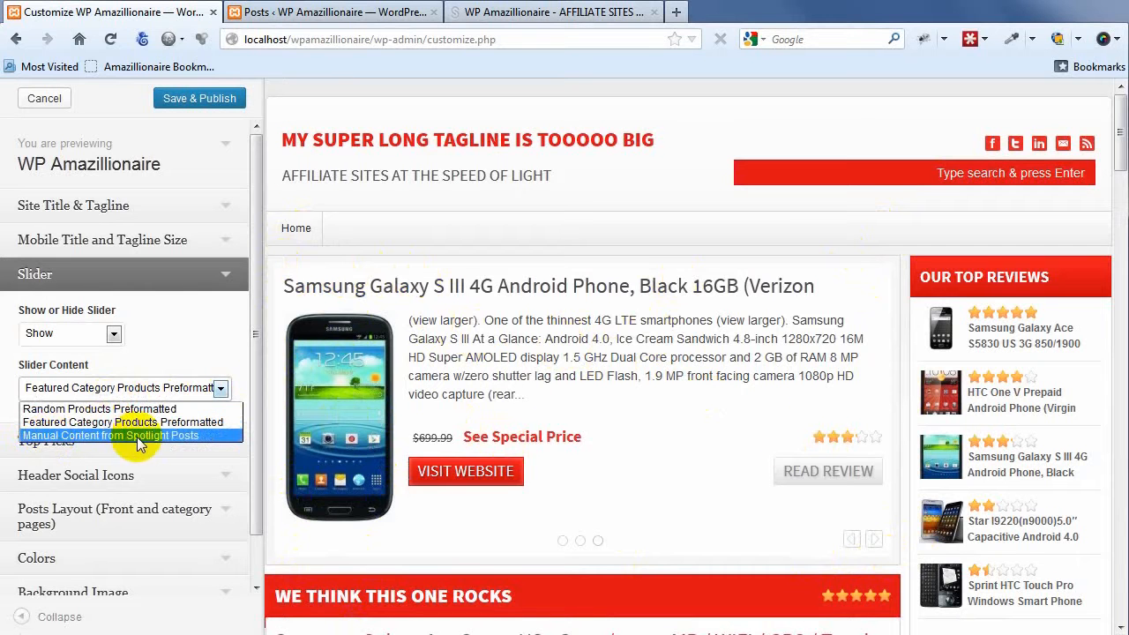
{"action": "left_click", "coordinate": [291, 20]}
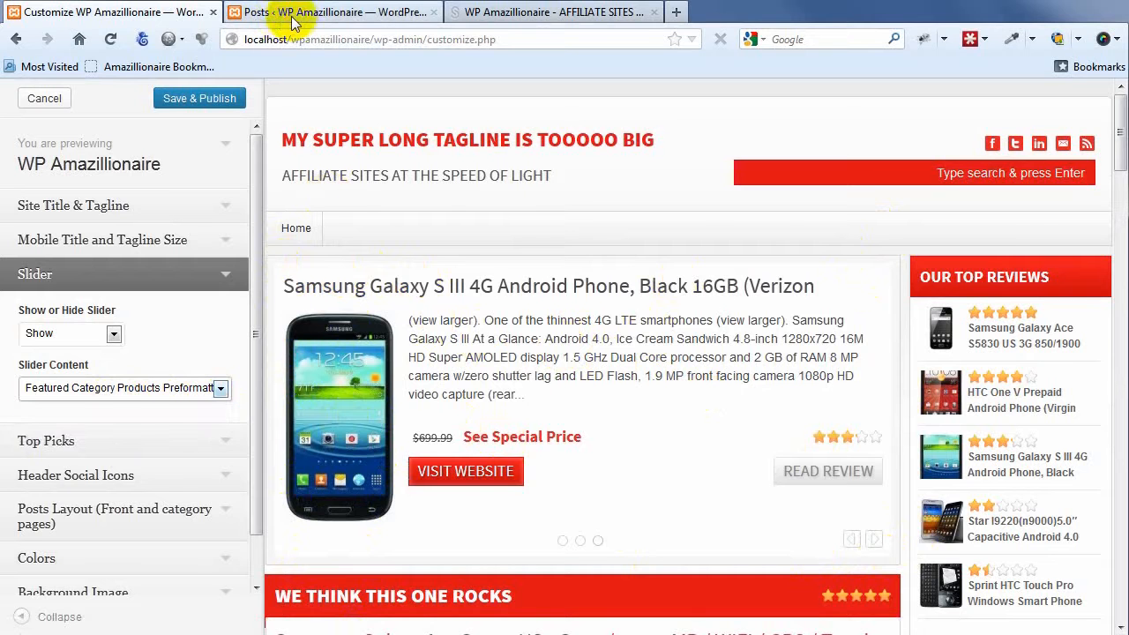
{"action": "left_click", "coordinate": [294, 17]}
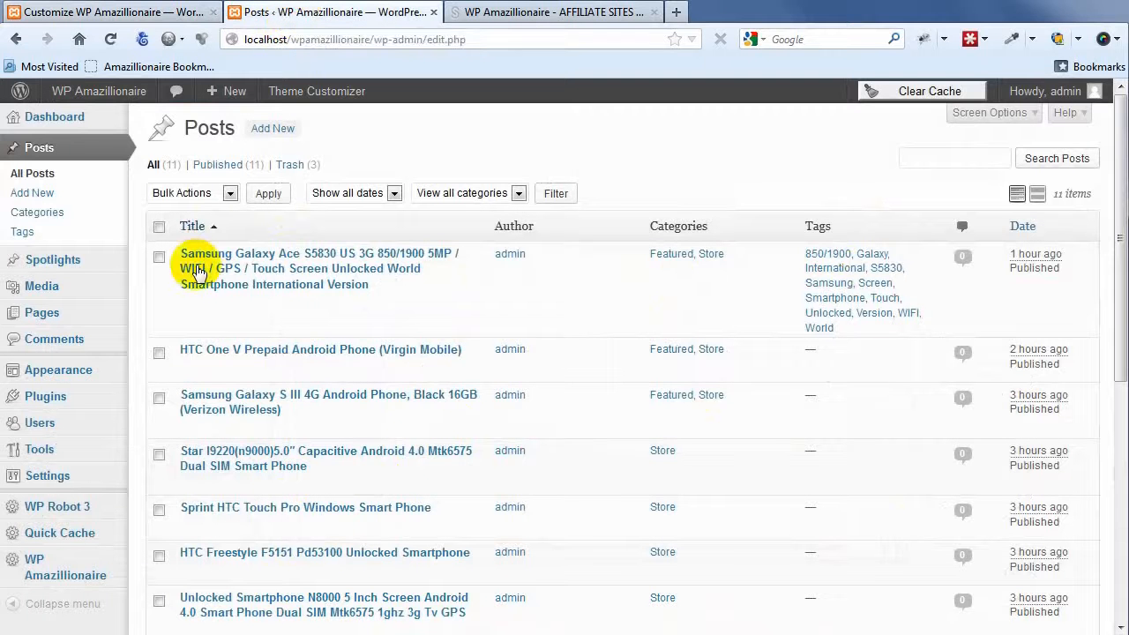
{"action": "mouse_move", "coordinate": [55, 261]}
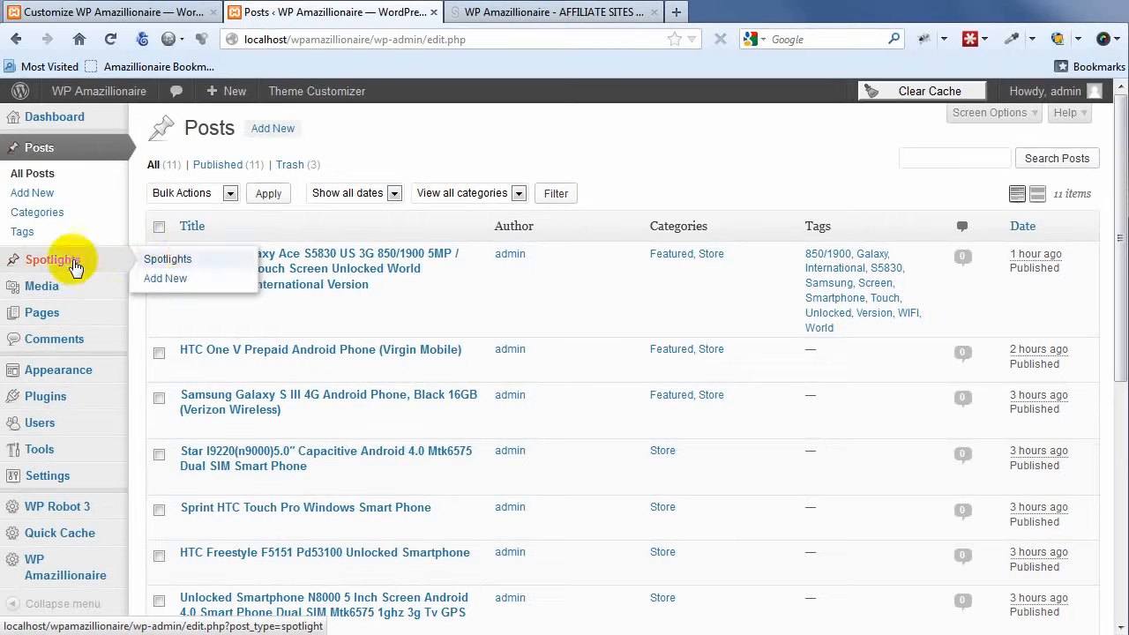
{"action": "left_click", "coordinate": [173, 280]}
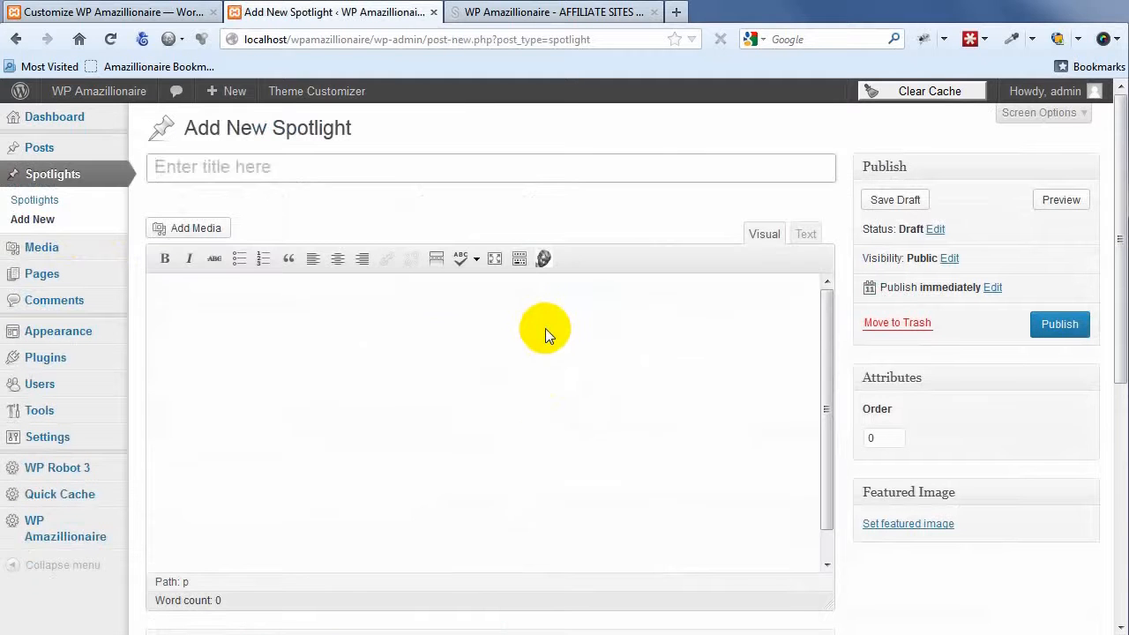
{"action": "type", "text": "eX"}
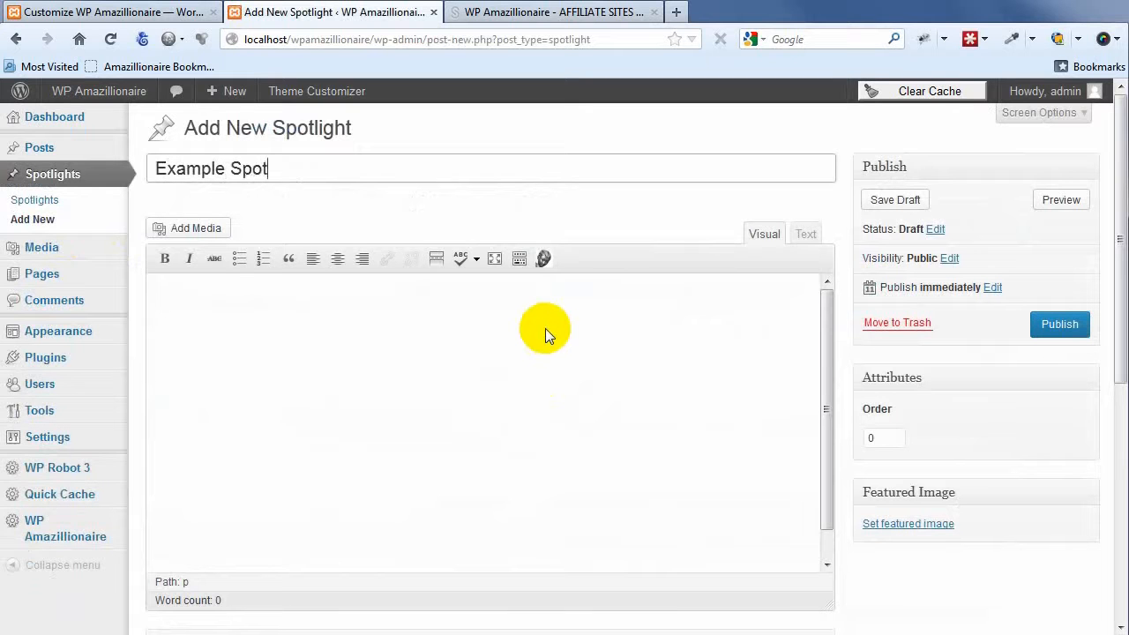
Enter "Your Content Here." as the spotlight's body text, centre it, and publish the spotlight.
{"action": "left_click", "coordinate": [610, 353]}
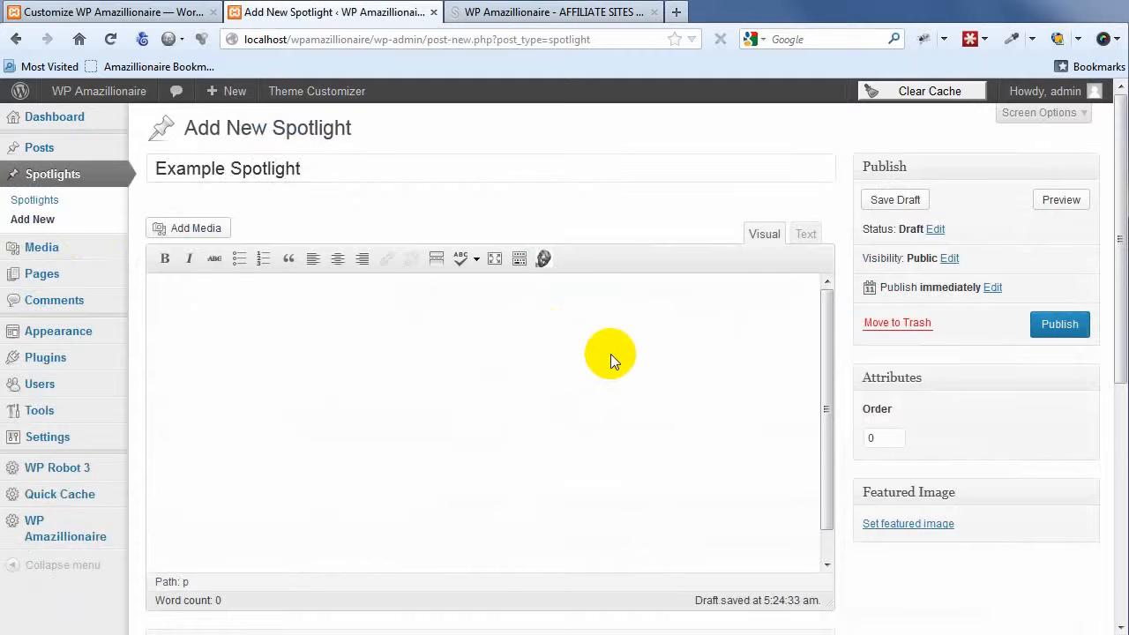
{"action": "type", "text": "Your Content Here."}
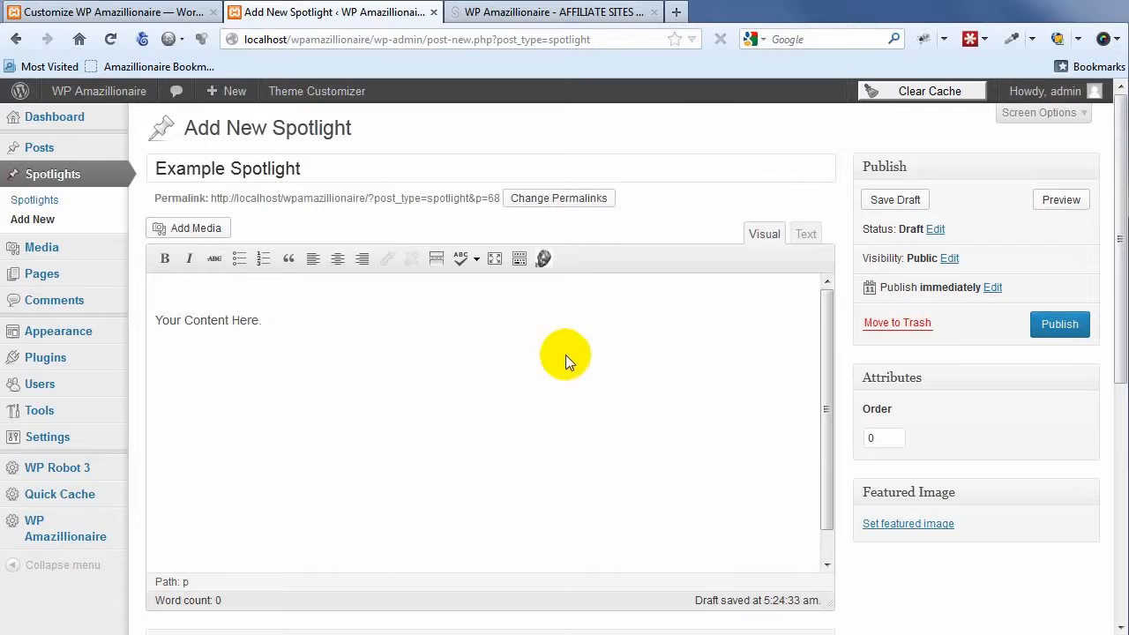
{"action": "left_click_drag", "start_coordinate": [321, 322], "coordinate": [153, 324]}
{"action": "left_click", "coordinate": [336, 260]}
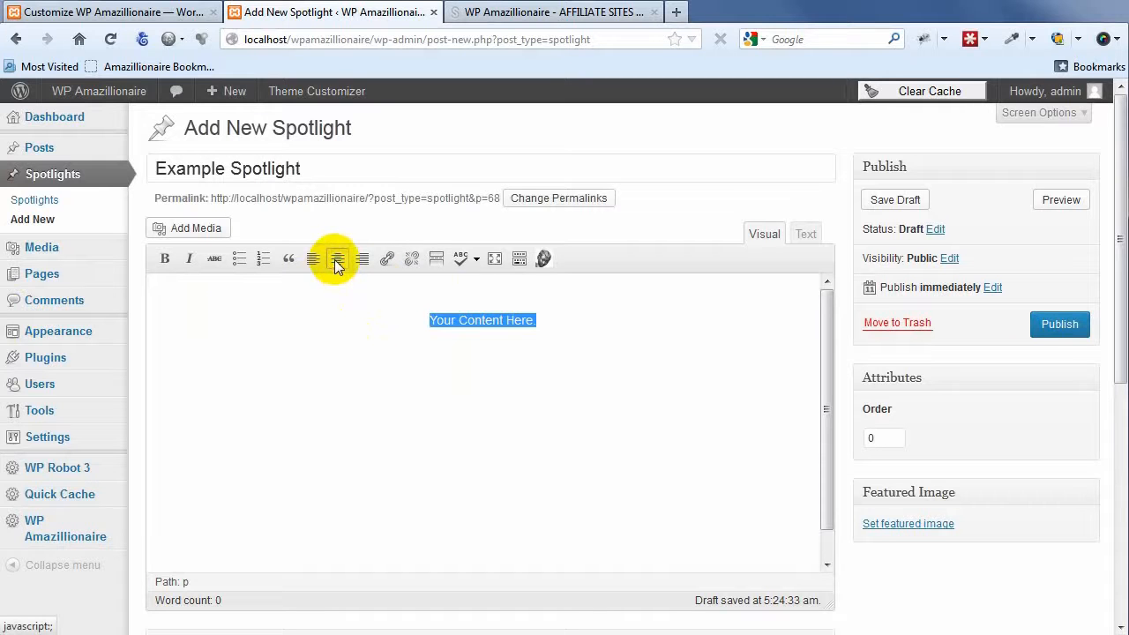
{"action": "left_click", "coordinate": [1046, 324]}
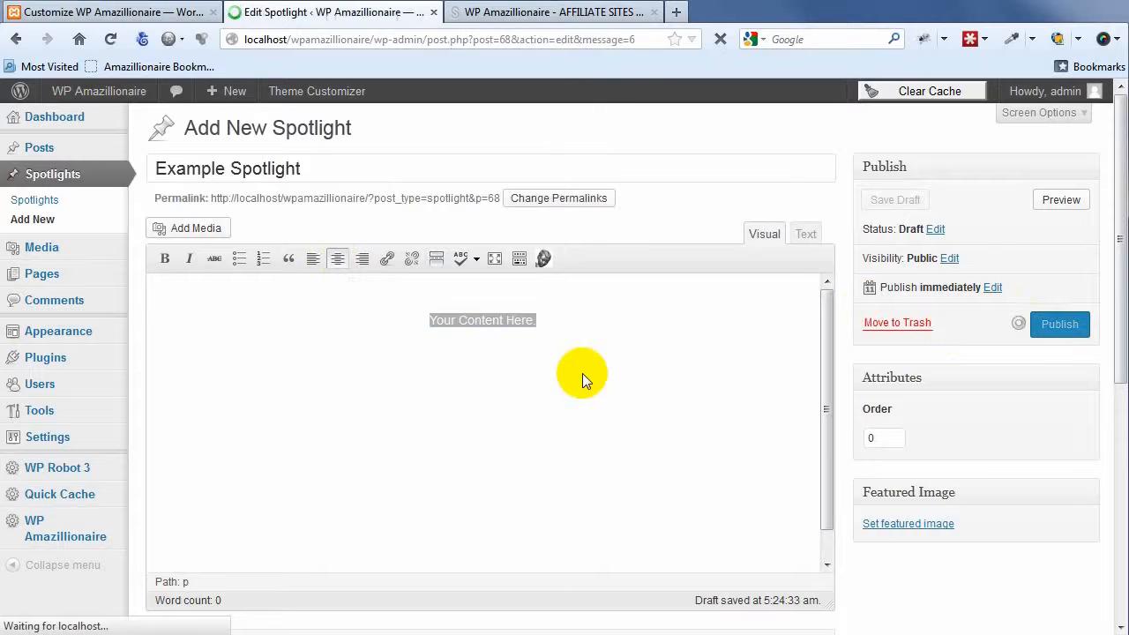
Set the slider content to Manual Content from Spotlight Posts in the customizer and compare the preview with the spotlight's editor content.
{"action": "left_click", "coordinate": [49, 10]}
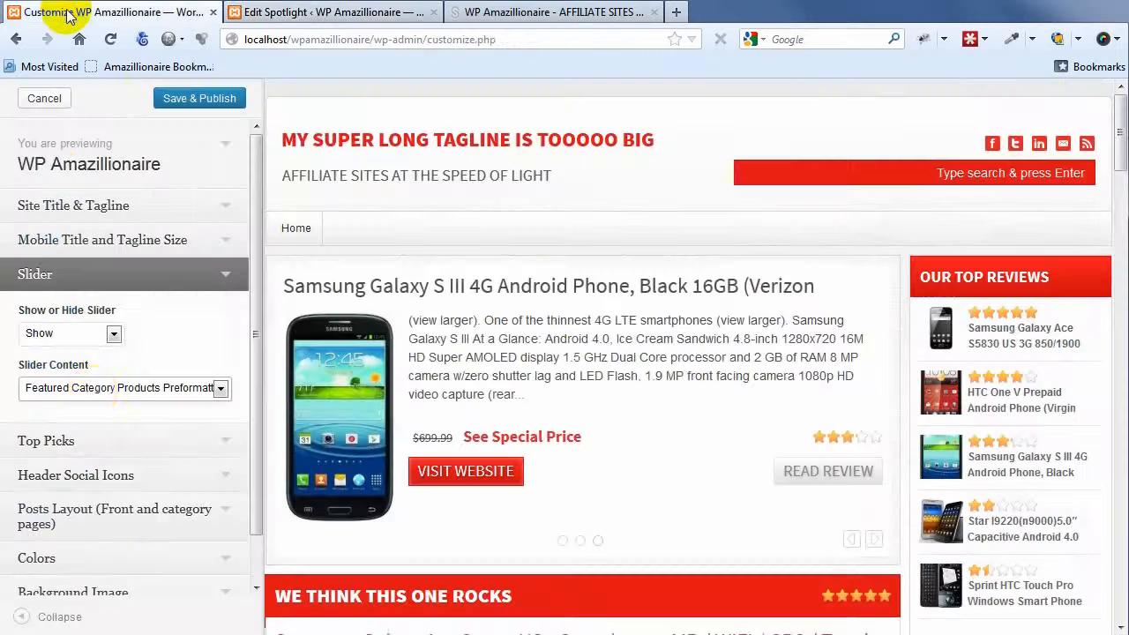
{"action": "left_click", "coordinate": [99, 389]}
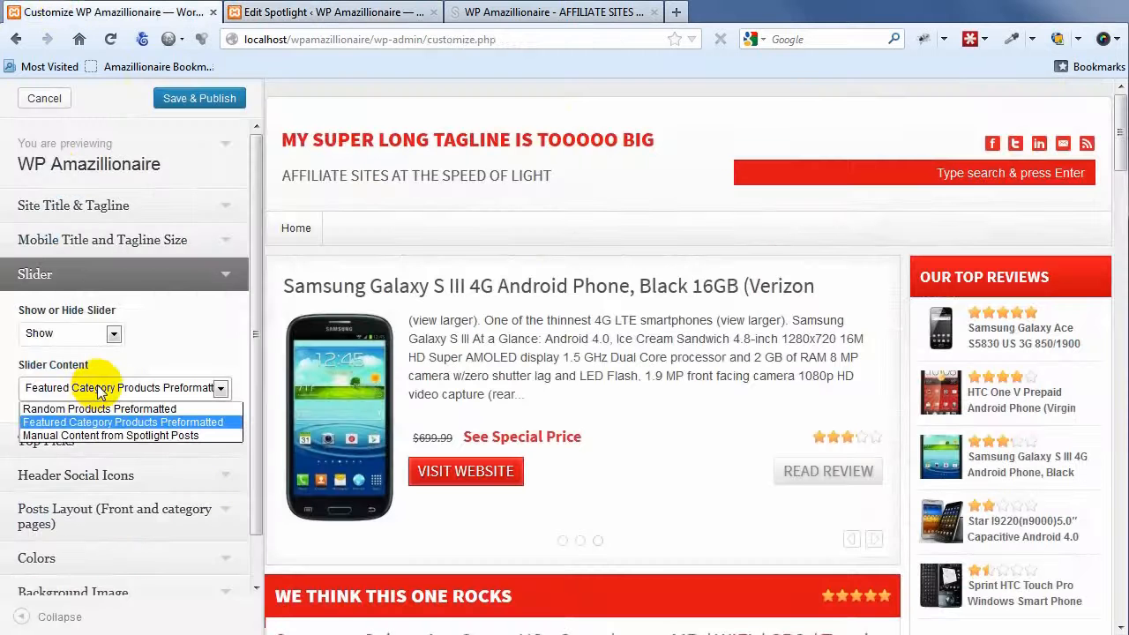
{"action": "left_click", "coordinate": [115, 434]}
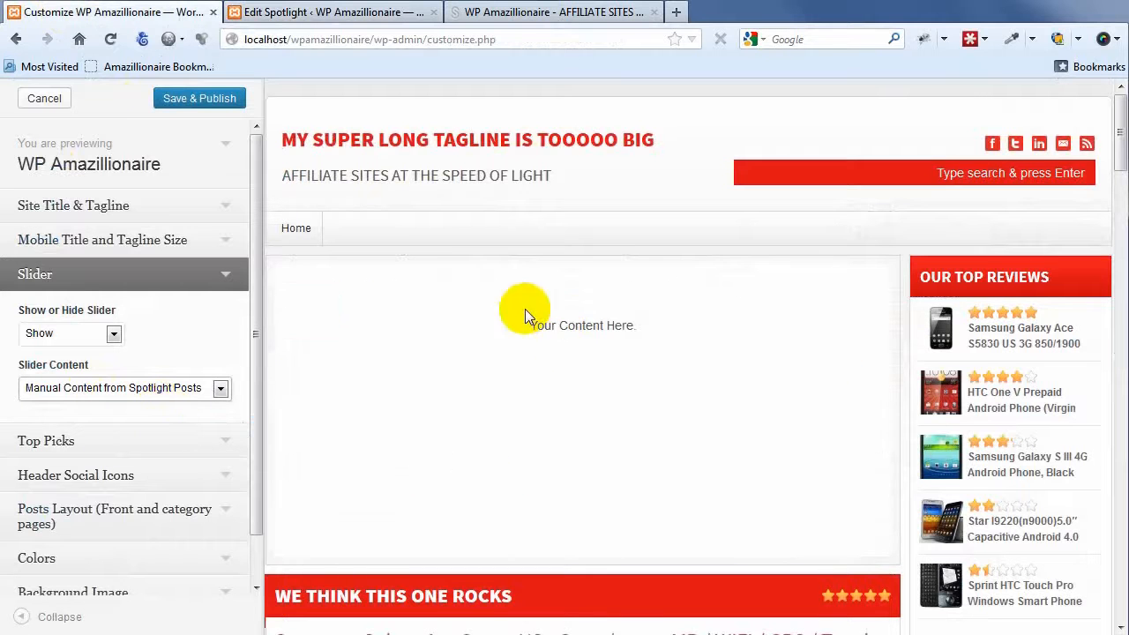
{"action": "left_click", "coordinate": [264, 13]}
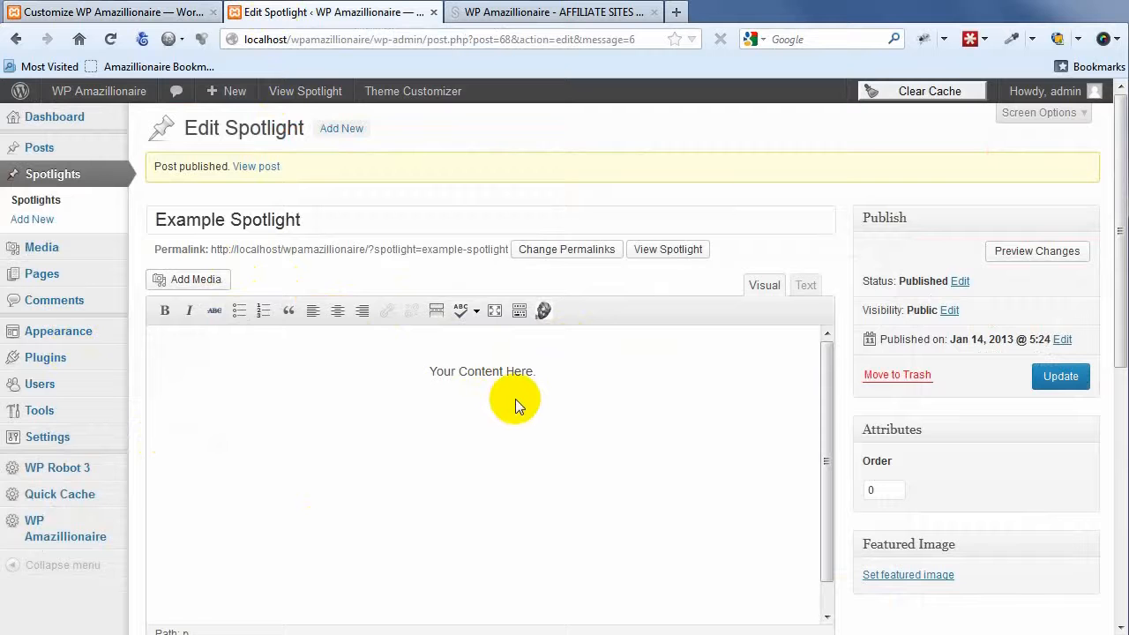
{"action": "left_click", "coordinate": [56, 14]}
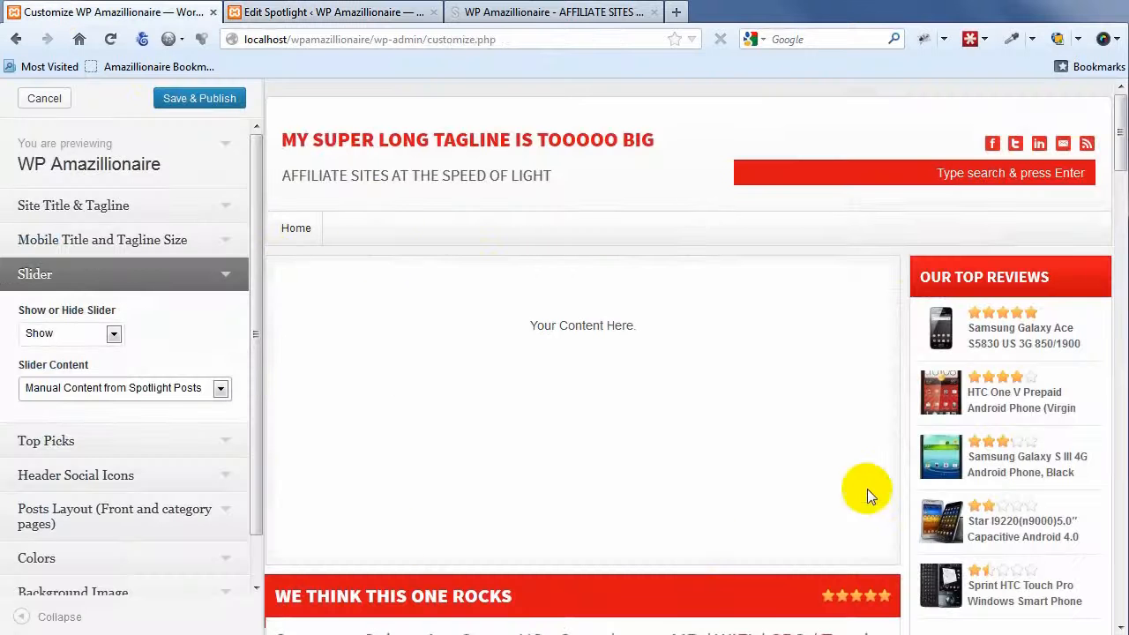
Review the slider content options, then close the Slider settings and open the Posts Layout (Front and category pages) settings.
{"action": "left_click", "coordinate": [97, 395]}
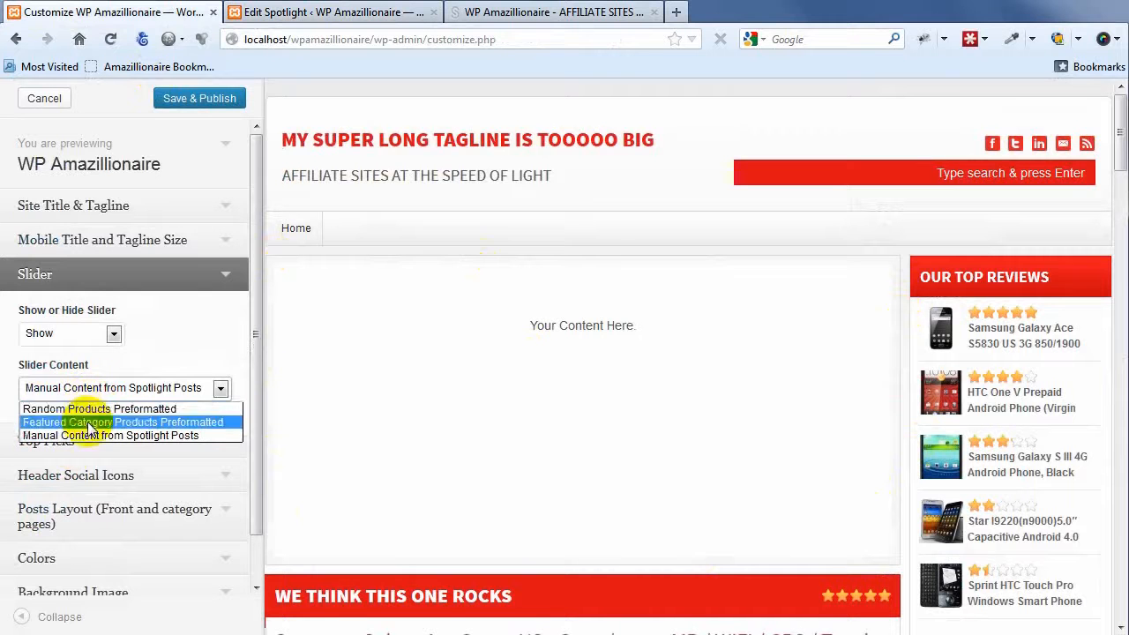
{"action": "left_click", "coordinate": [144, 286]}
{"action": "left_click", "coordinate": [146, 278]}
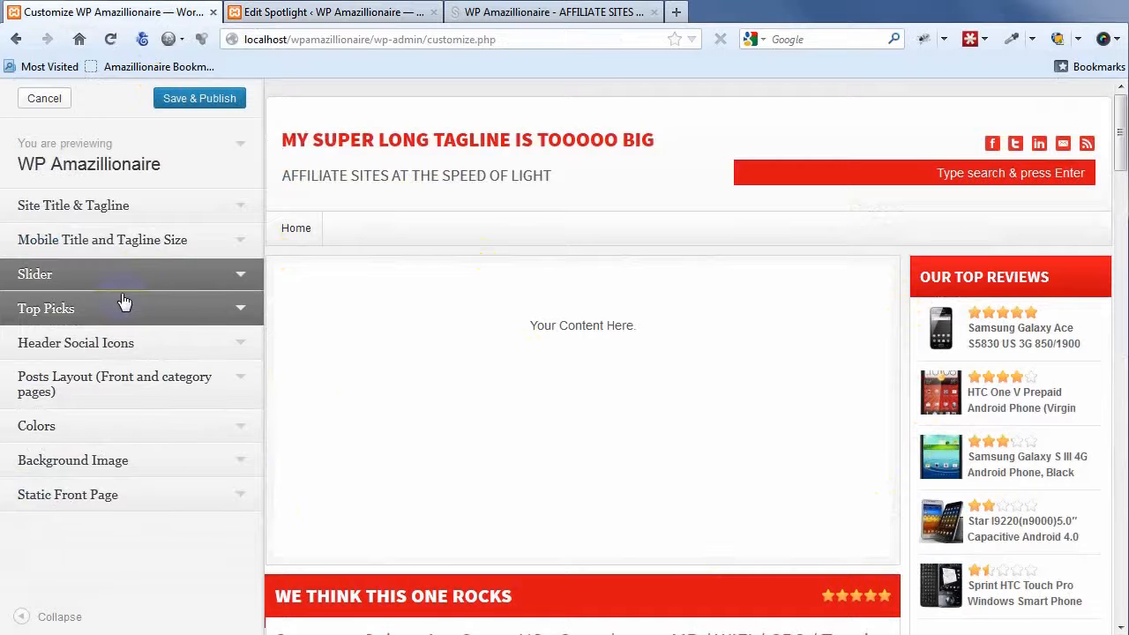
{"action": "left_click", "coordinate": [123, 344]}
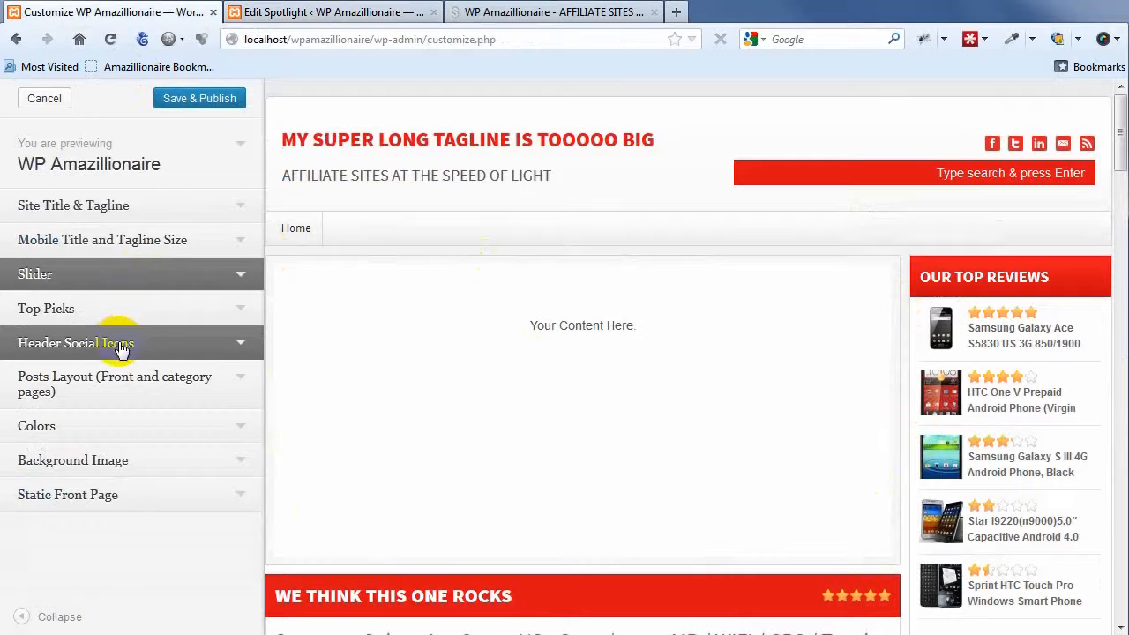
{"action": "left_click", "coordinate": [115, 388]}
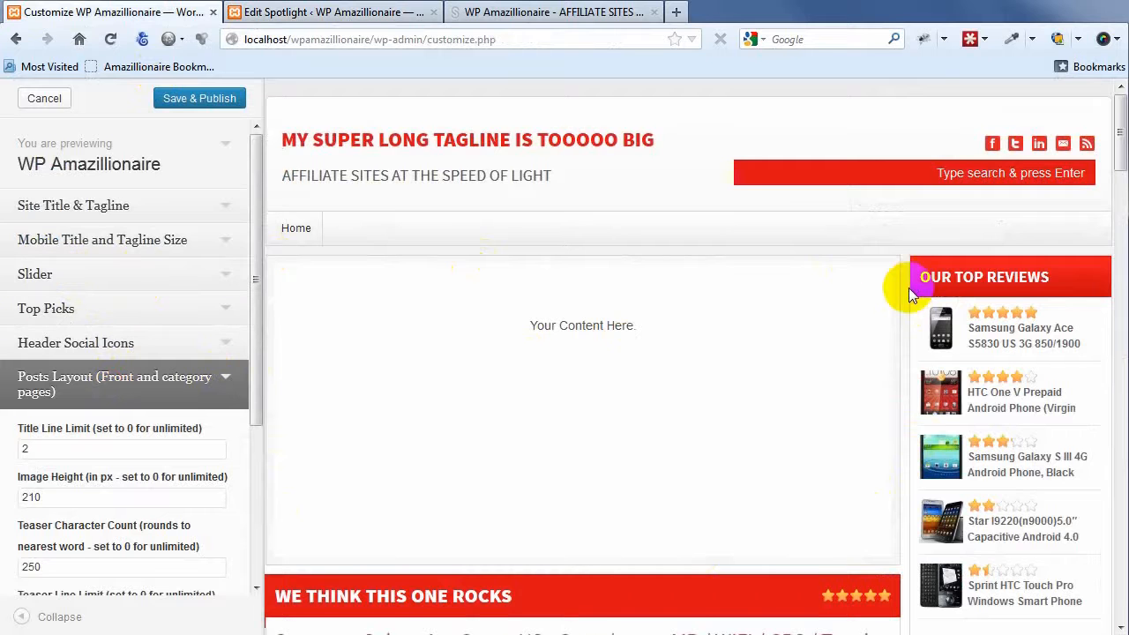
Examine how product titles, images and teaser text line up across the rows of the product grid in the site preview.
{"action": "scroll", "coordinate": [911, 295], "scroll_direction": "down", "scroll_amount": 15}
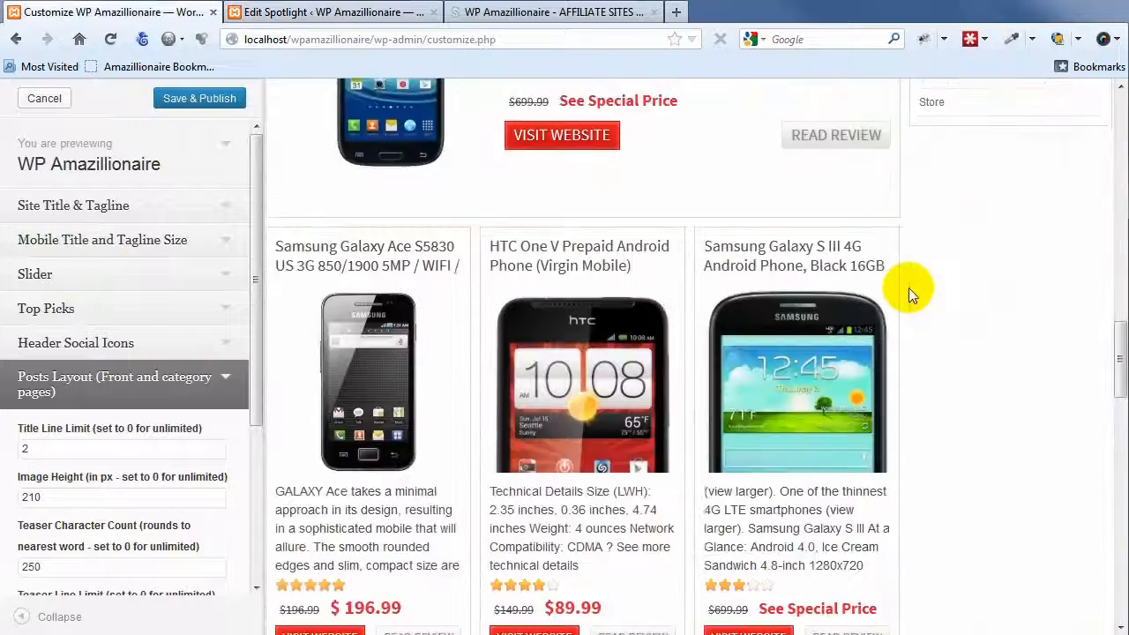
{"action": "scroll", "coordinate": [958, 332], "scroll_direction": "down", "scroll_amount": 3}
{"action": "scroll", "coordinate": [958, 331], "scroll_direction": "up", "scroll_amount": 2}
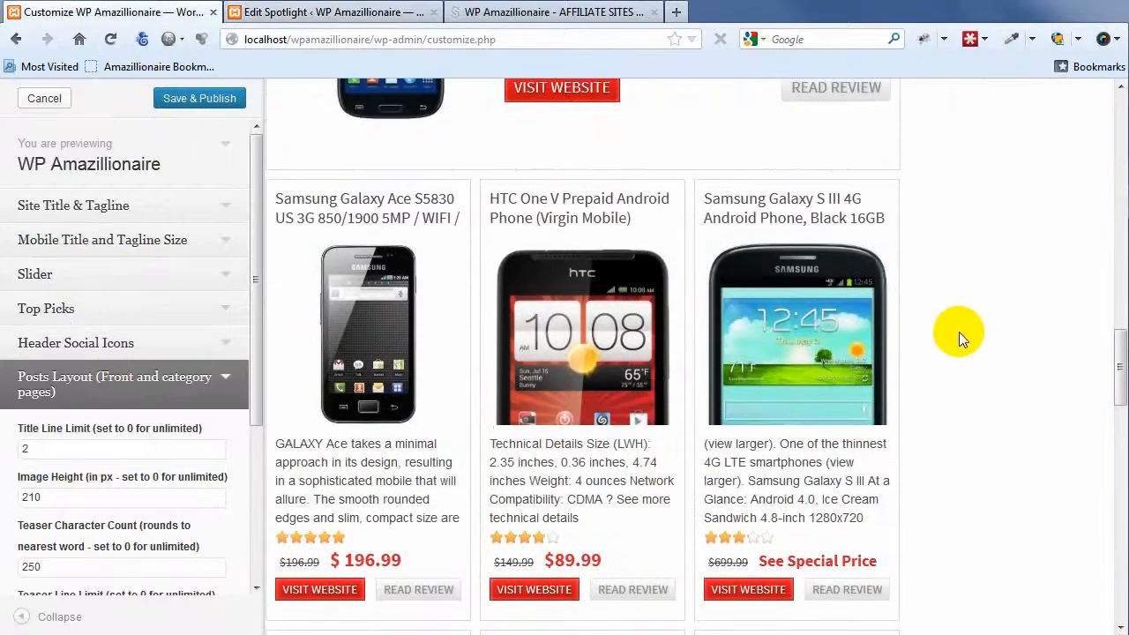
{"action": "scroll", "coordinate": [916, 257], "scroll_direction": "down", "scroll_amount": 1}
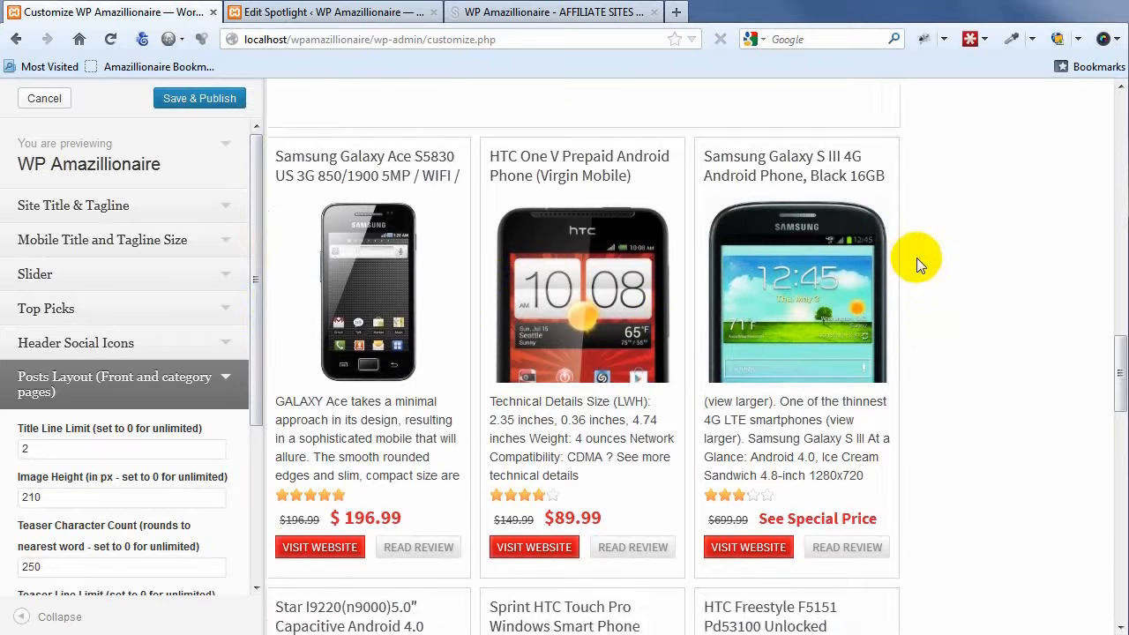
{"action": "scroll", "coordinate": [916, 258], "scroll_direction": "down", "scroll_amount": 1}
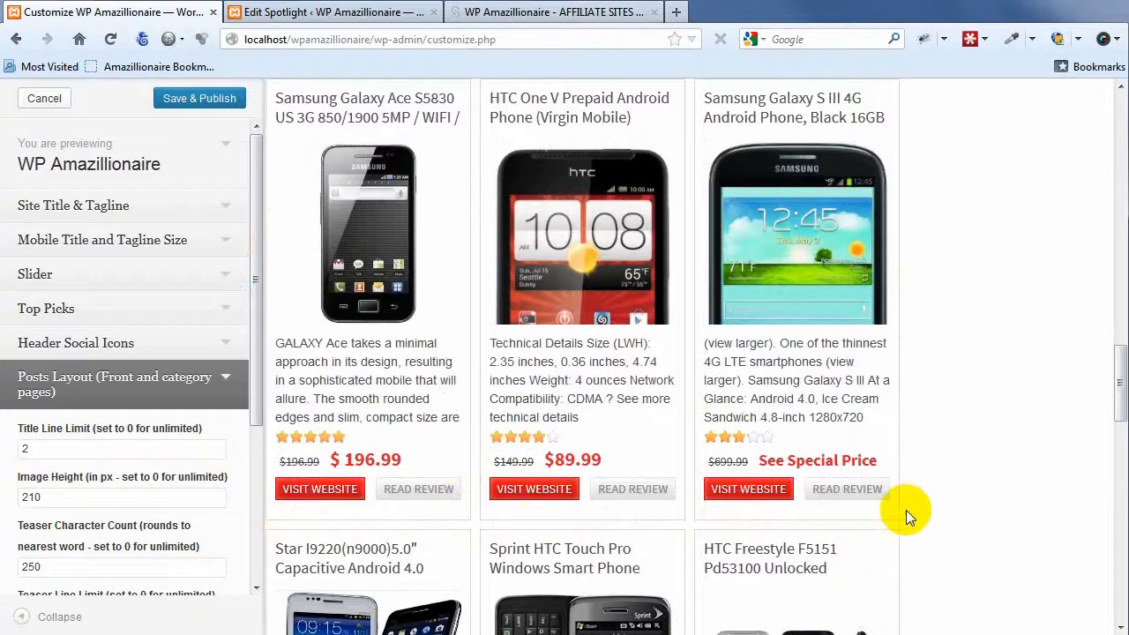
{"action": "scroll", "coordinate": [906, 510], "scroll_direction": "down", "scroll_amount": 8}
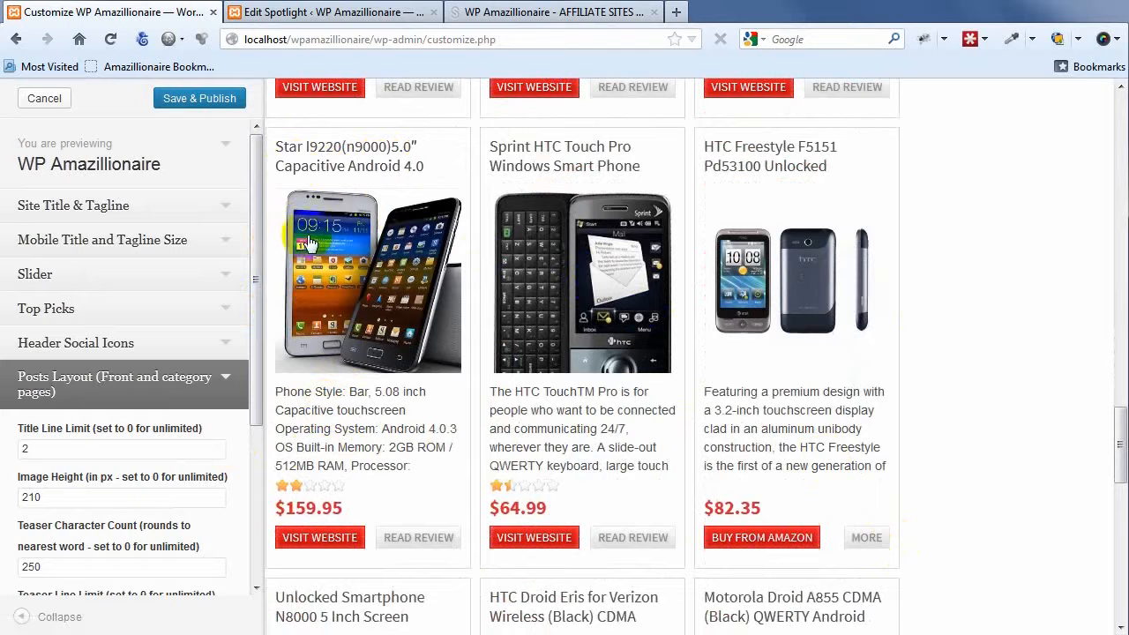
{"action": "left_click", "coordinate": [685, 282]}
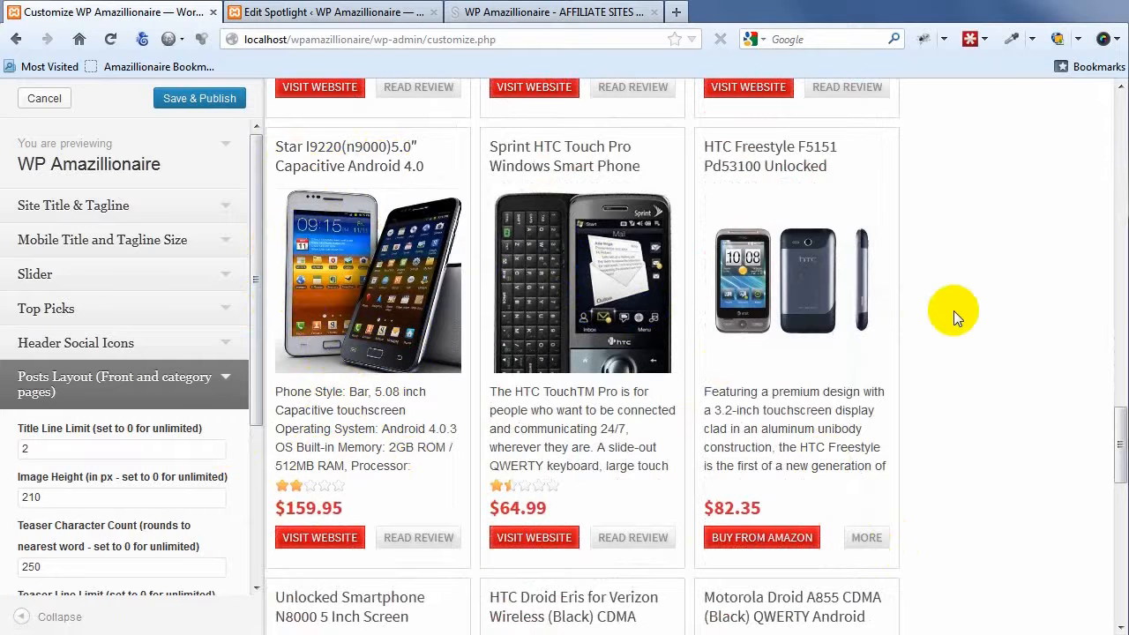
{"action": "scroll", "coordinate": [953, 311], "scroll_direction": "up", "scroll_amount": 5}
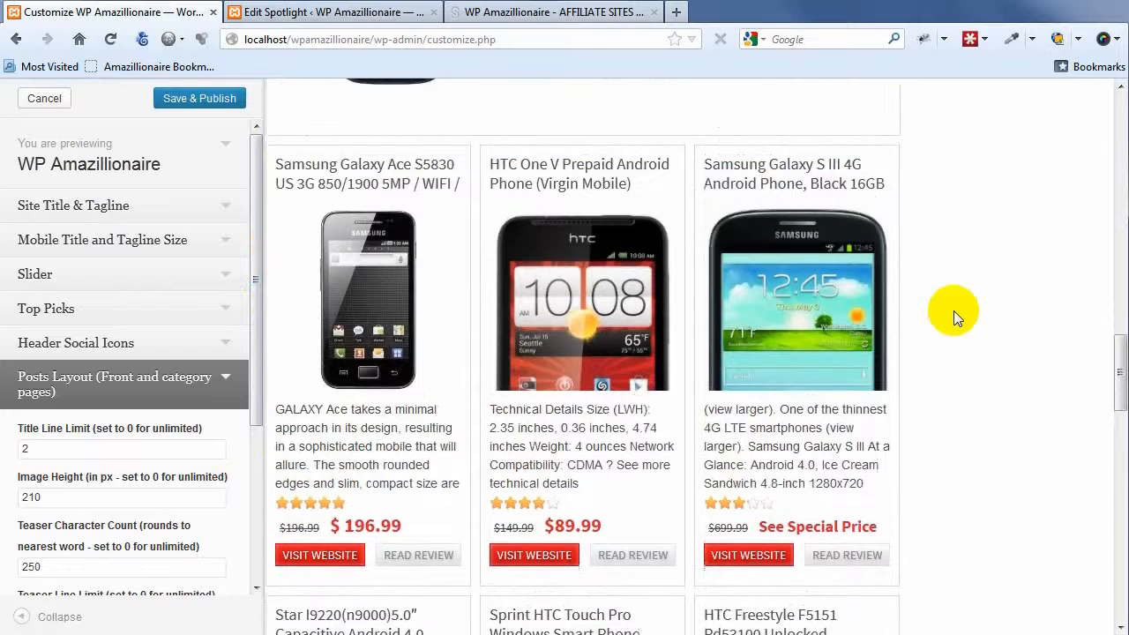
{"action": "scroll", "coordinate": [953, 311], "scroll_direction": "down", "scroll_amount": 2}
{"action": "scroll", "coordinate": [953, 311], "scroll_direction": "up", "scroll_amount": 1}
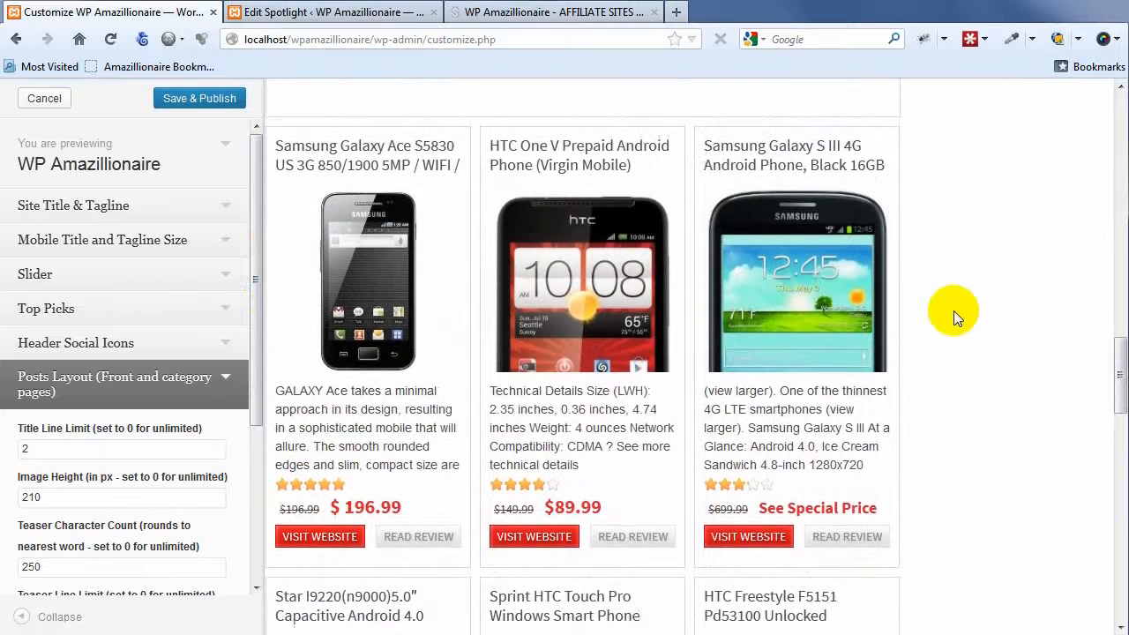
{"action": "scroll", "coordinate": [953, 311], "scroll_direction": "up", "scroll_amount": 1}
{"action": "scroll", "coordinate": [953, 310], "scroll_direction": "down", "scroll_amount": 5}
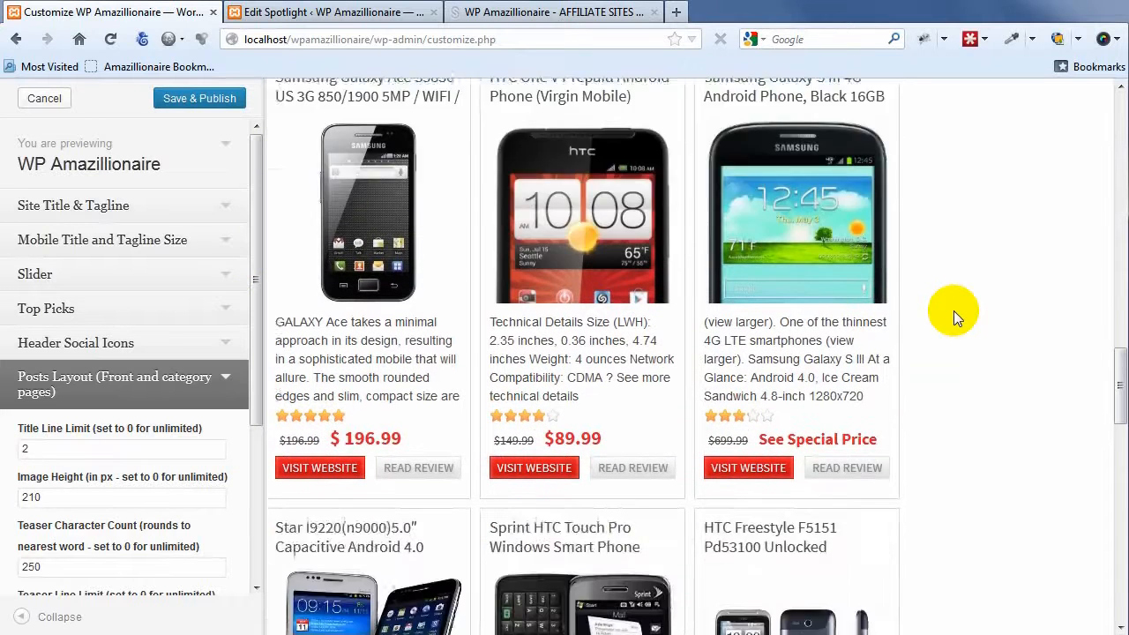
Compare the star ratings, prices and buttons below the teaser text across the product rows in the site preview.
{"action": "scroll", "coordinate": [953, 310], "scroll_direction": "down", "scroll_amount": 6}
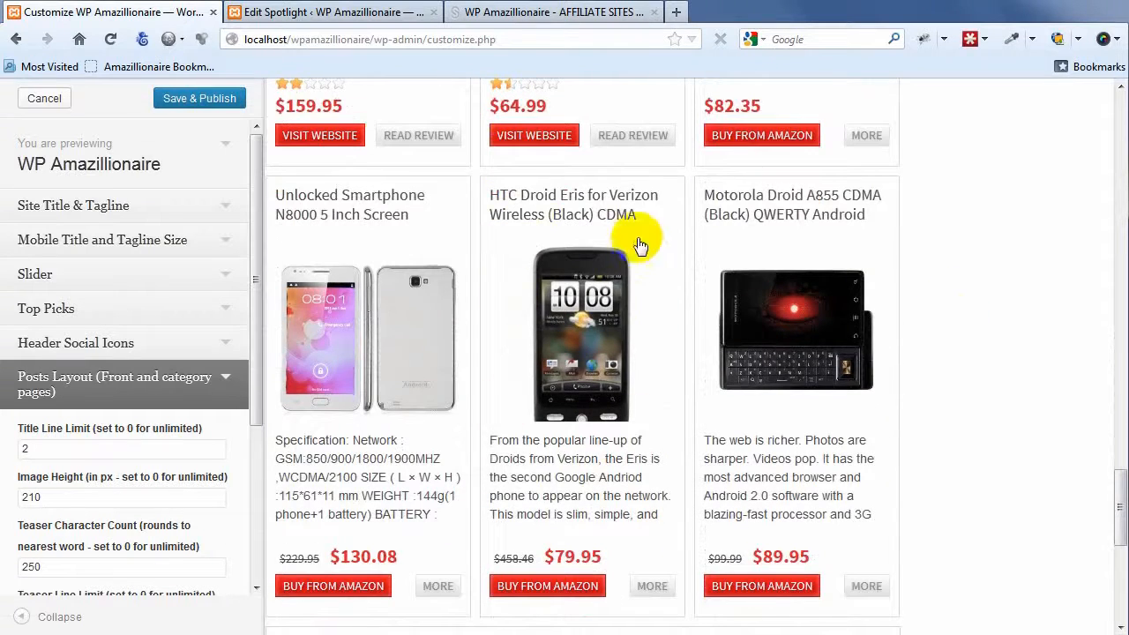
{"action": "scroll", "coordinate": [910, 431], "scroll_direction": "up", "scroll_amount": 6}
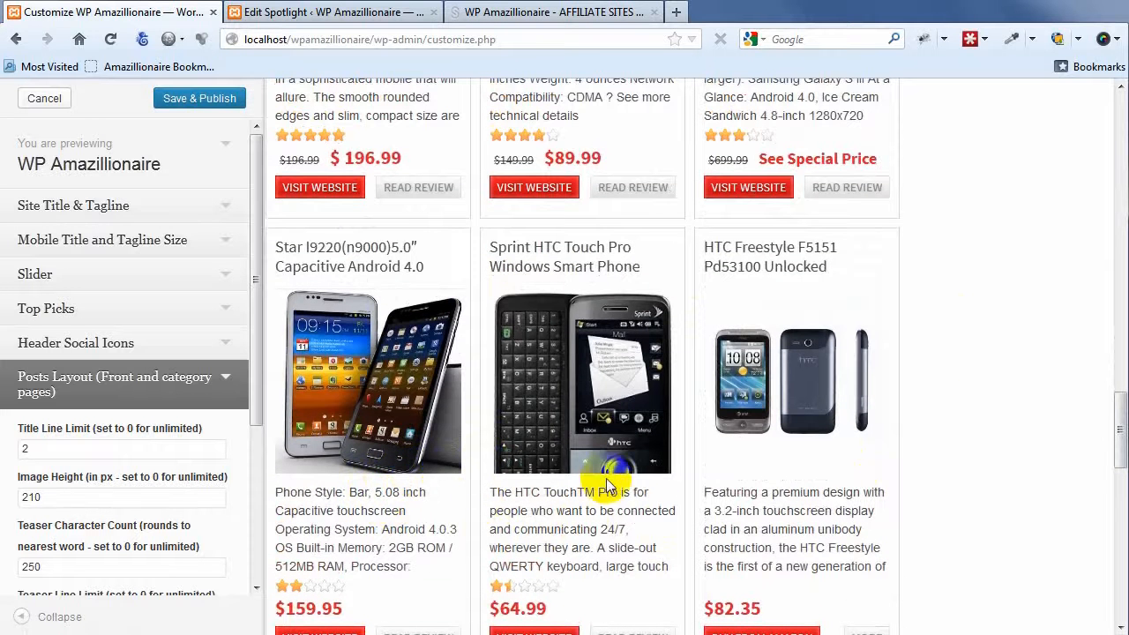
{"action": "scroll", "coordinate": [820, 459], "scroll_direction": "up", "scroll_amount": 4}
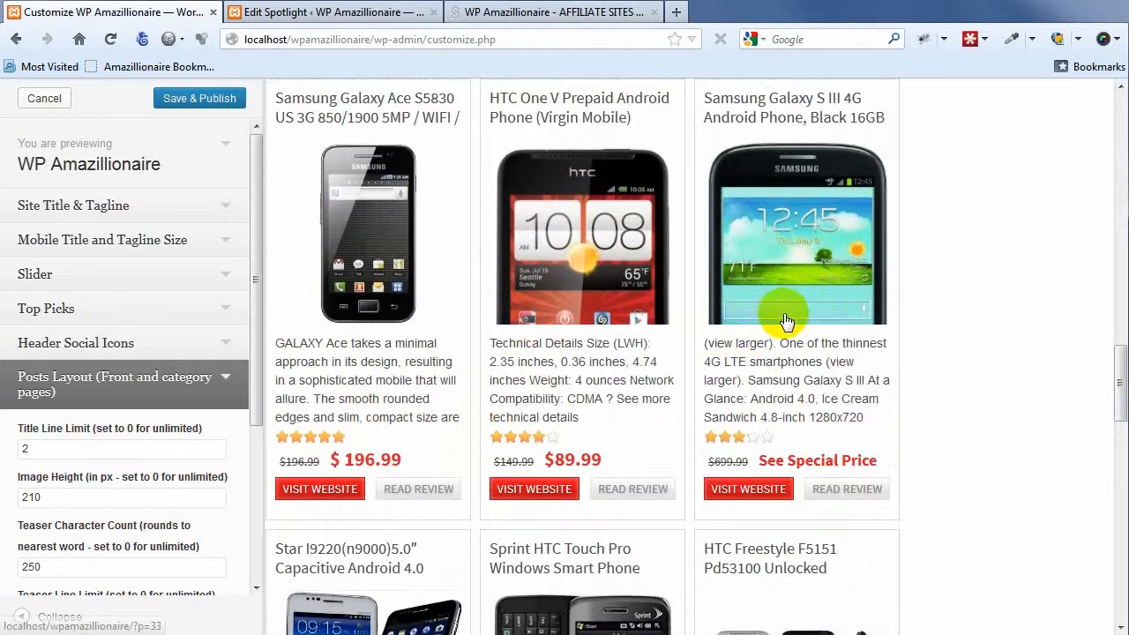
{"action": "scroll", "coordinate": [900, 322], "scroll_direction": "up", "scroll_amount": 2}
{"action": "scroll", "coordinate": [899, 323], "scroll_direction": "down", "scroll_amount": 2}
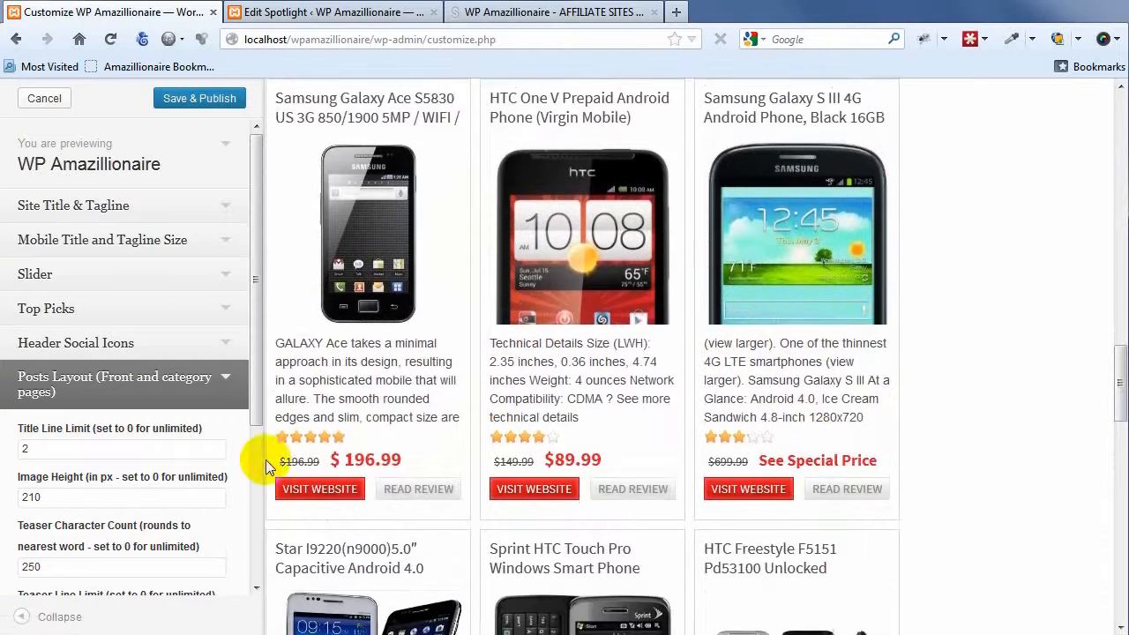
Try post image heights of 300 px and 350 px and check the product rows in the preview with each.
{"action": "scroll", "coordinate": [151, 529], "scroll_direction": "down", "scroll_amount": 2}
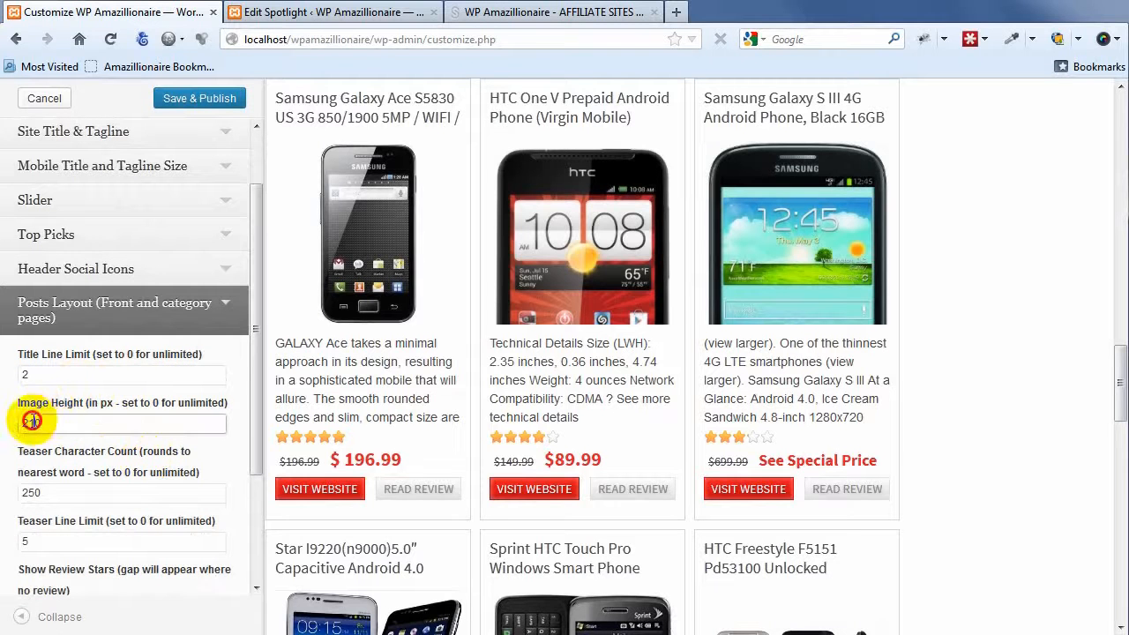
{"action": "left_click_drag", "start_coordinate": [32, 422], "coordinate": [19, 423]}
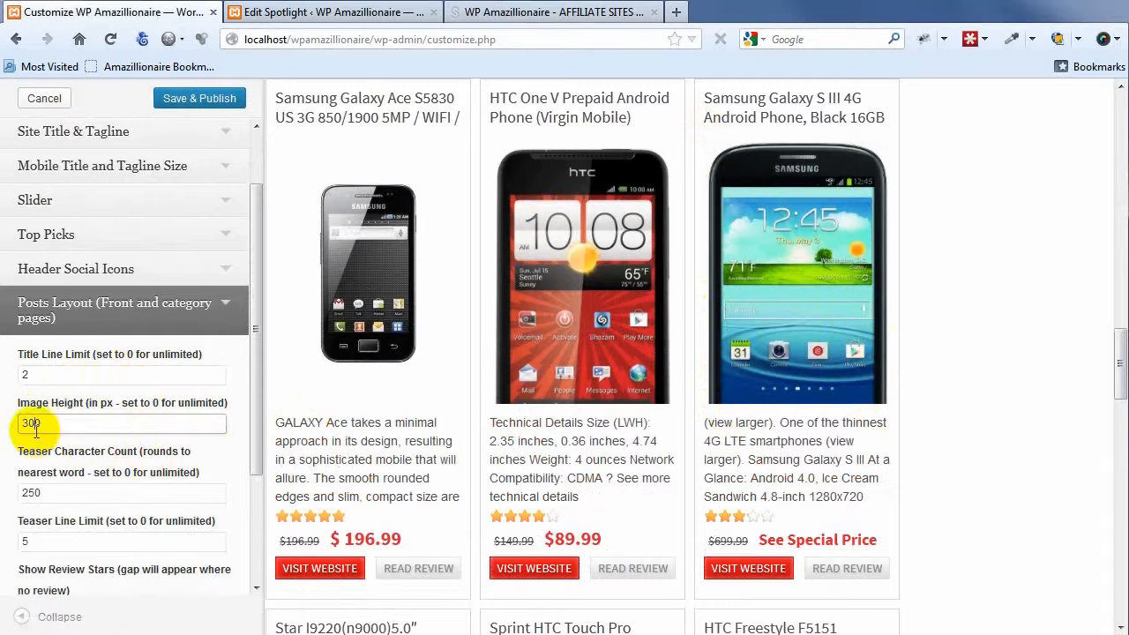
{"action": "left_click", "coordinate": [69, 375]}
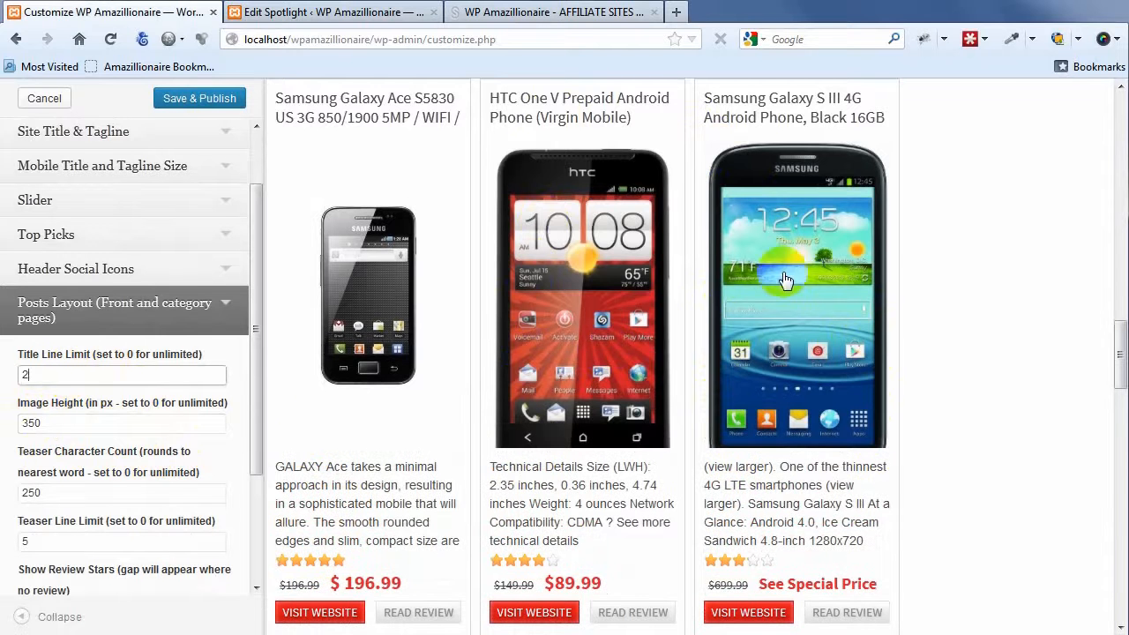
{"action": "scroll", "coordinate": [884, 416], "scroll_direction": "down", "scroll_amount": 5}
{"action": "scroll", "coordinate": [881, 422], "scroll_direction": "down", "scroll_amount": 1}
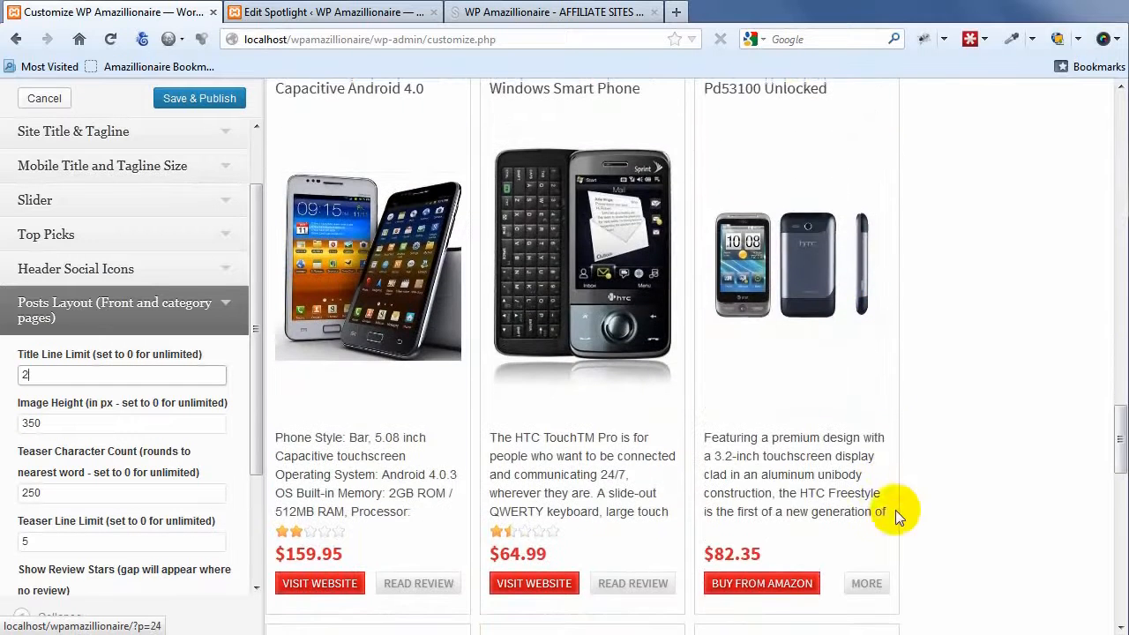
{"action": "scroll", "coordinate": [921, 491], "scroll_direction": "down", "scroll_amount": 3}
{"action": "scroll", "coordinate": [921, 492], "scroll_direction": "down", "scroll_amount": 5}
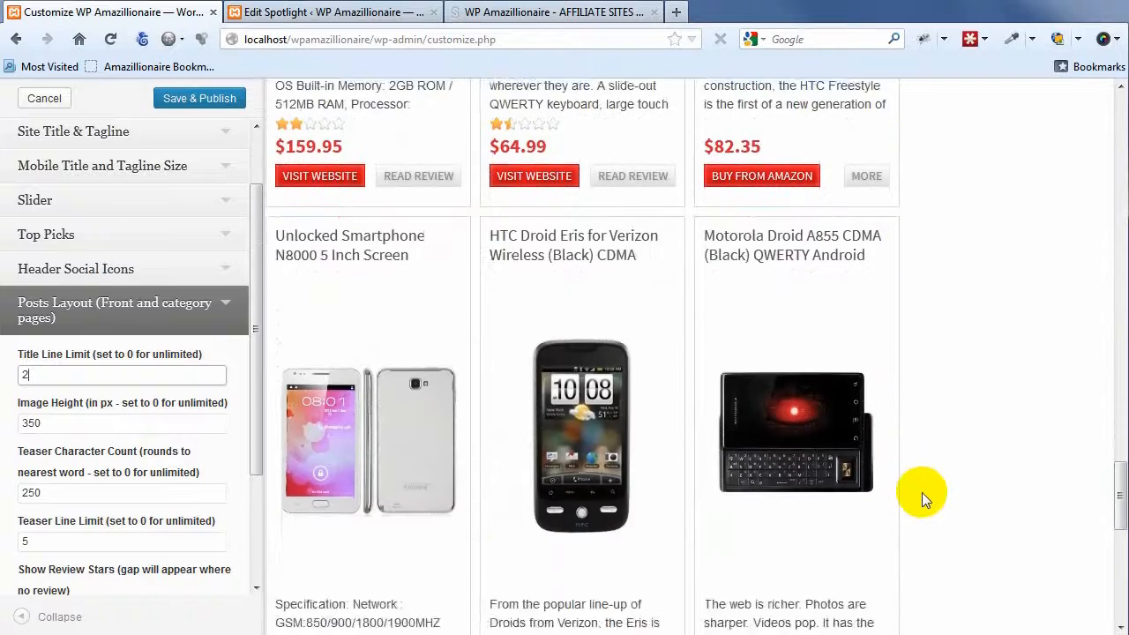
{"action": "scroll", "coordinate": [922, 492], "scroll_direction": "up", "scroll_amount": 5}
{"action": "scroll", "coordinate": [922, 492], "scroll_direction": "up", "scroll_amount": 8}
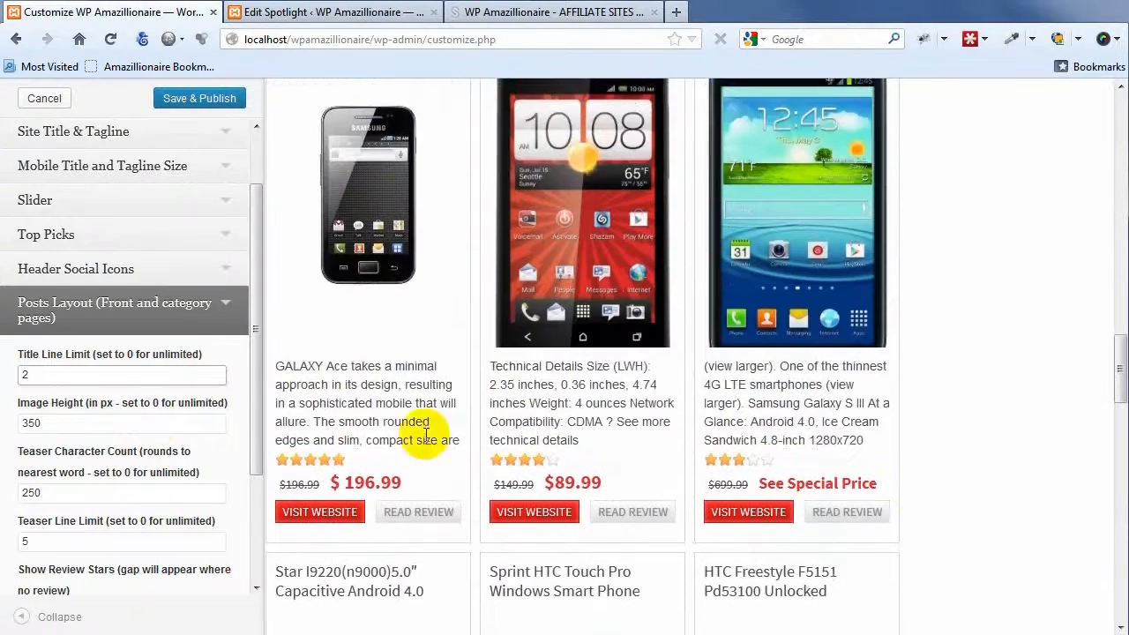
Set the posts layout's Image Height to 200 px and apply it to the preview.
{"action": "double_click", "coordinate": [44, 422]}
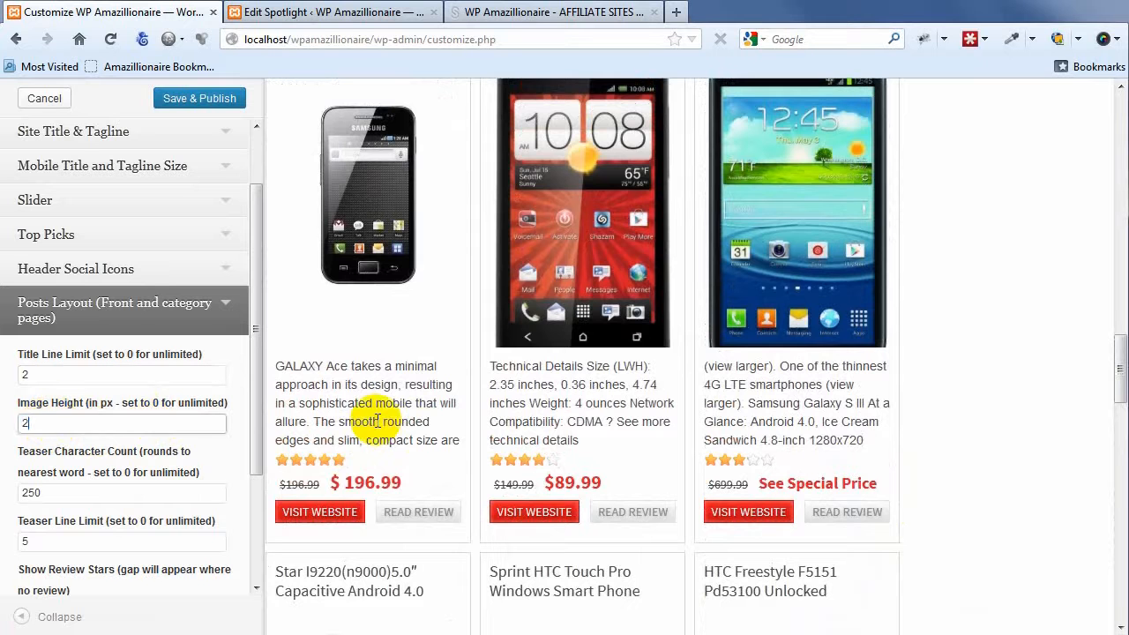
{"action": "type", "text": "200"}
{"action": "left_click", "coordinate": [164, 374]}
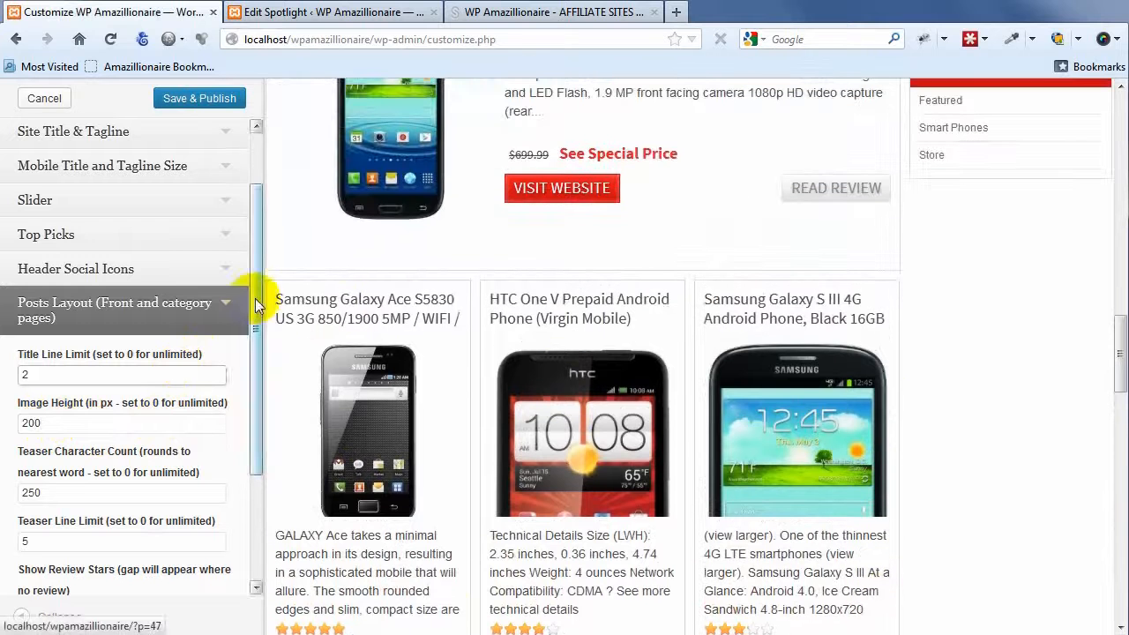
Set the Title Line Limit to 3 and check the product titles across the grid in the preview.
{"action": "double_click", "coordinate": [54, 374]}
{"action": "type", "text": "3"}
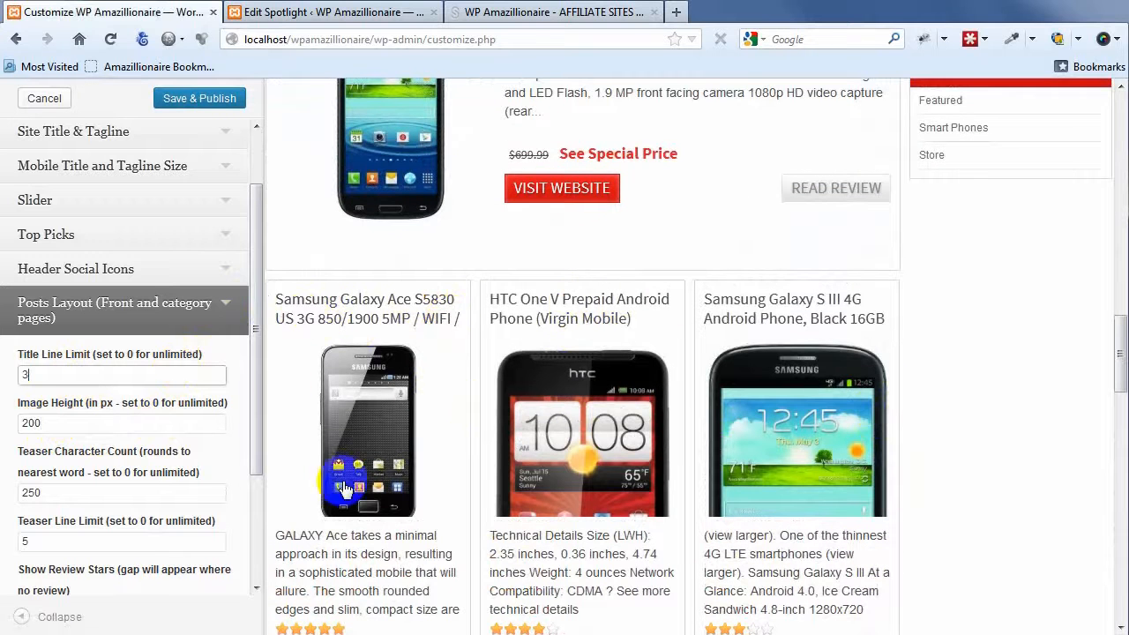
{"action": "left_click", "coordinate": [123, 424]}
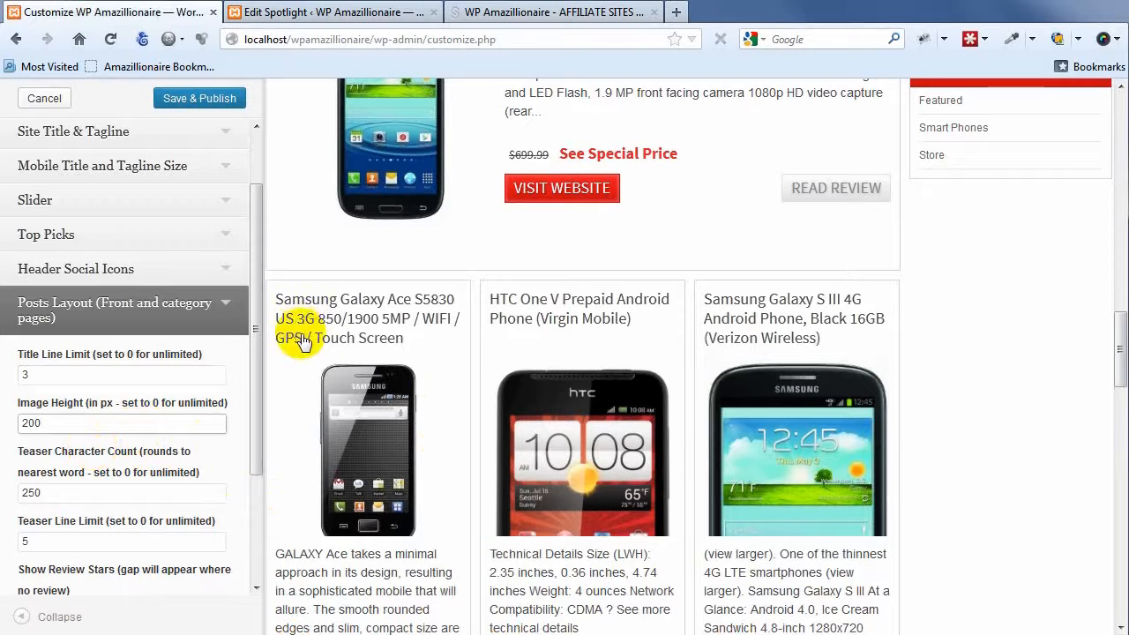
{"action": "double_click", "coordinate": [52, 373]}
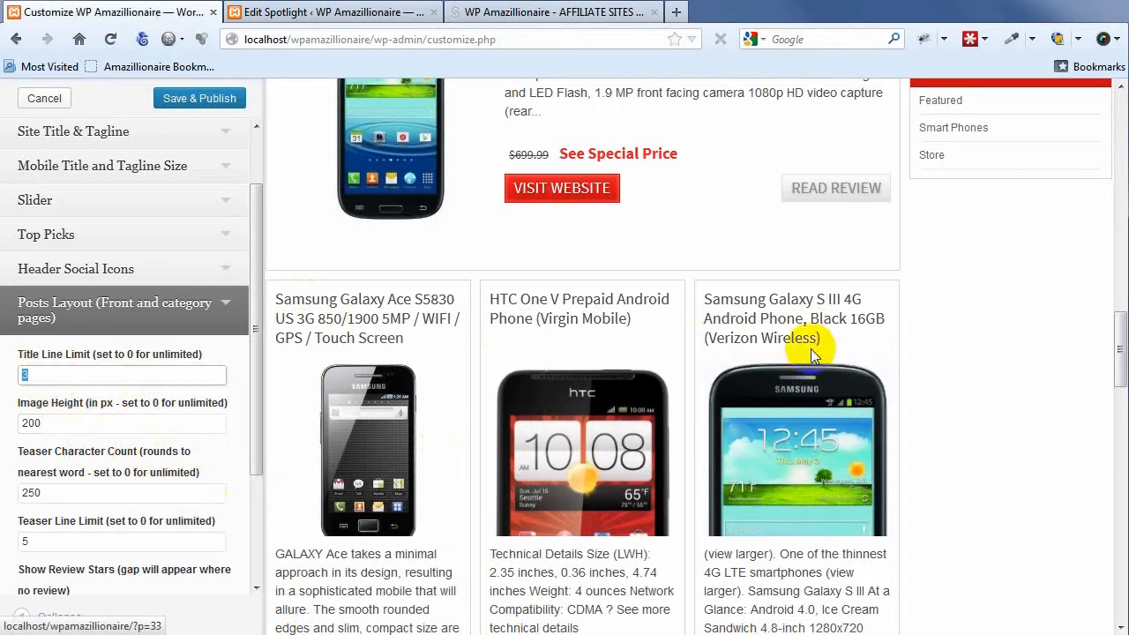
{"action": "scroll", "coordinate": [880, 326], "scroll_direction": "down", "scroll_amount": 6}
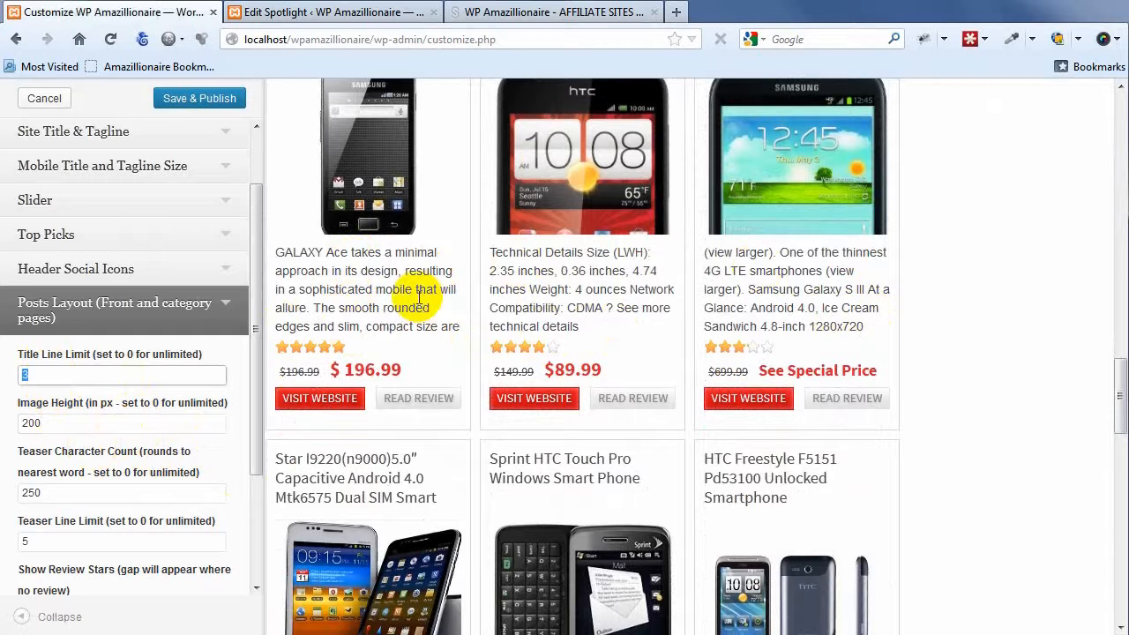
Try a Teaser Line Limit of 2 and check the shortened teasers in the product grid.
{"action": "double_click", "coordinate": [26, 542]}
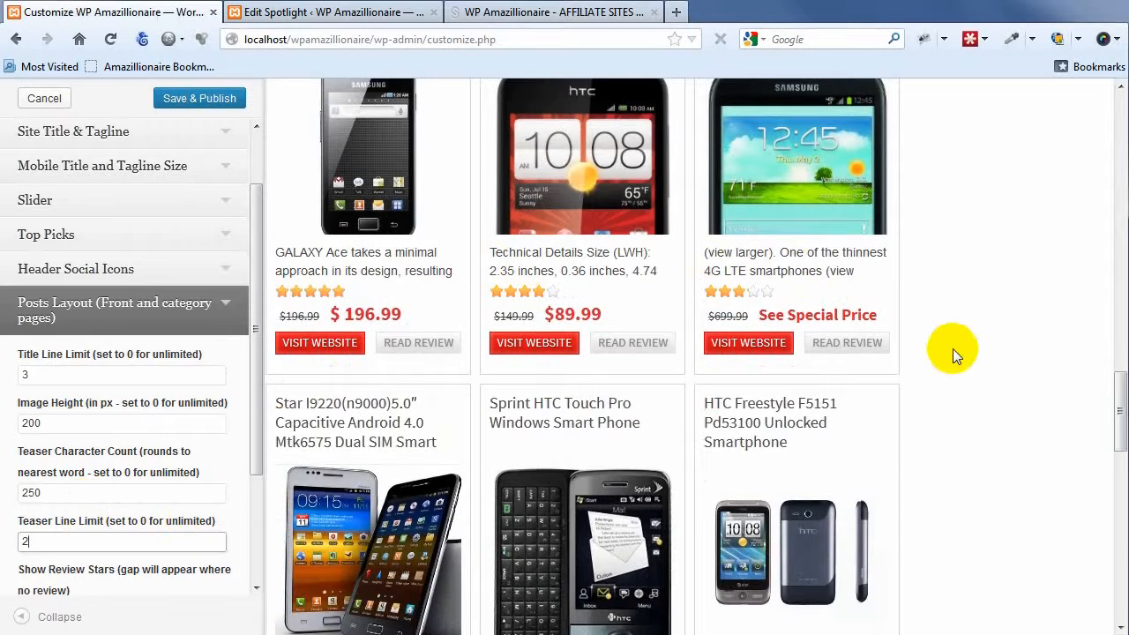
{"action": "scroll", "coordinate": [953, 349], "scroll_direction": "up", "scroll_amount": 3}
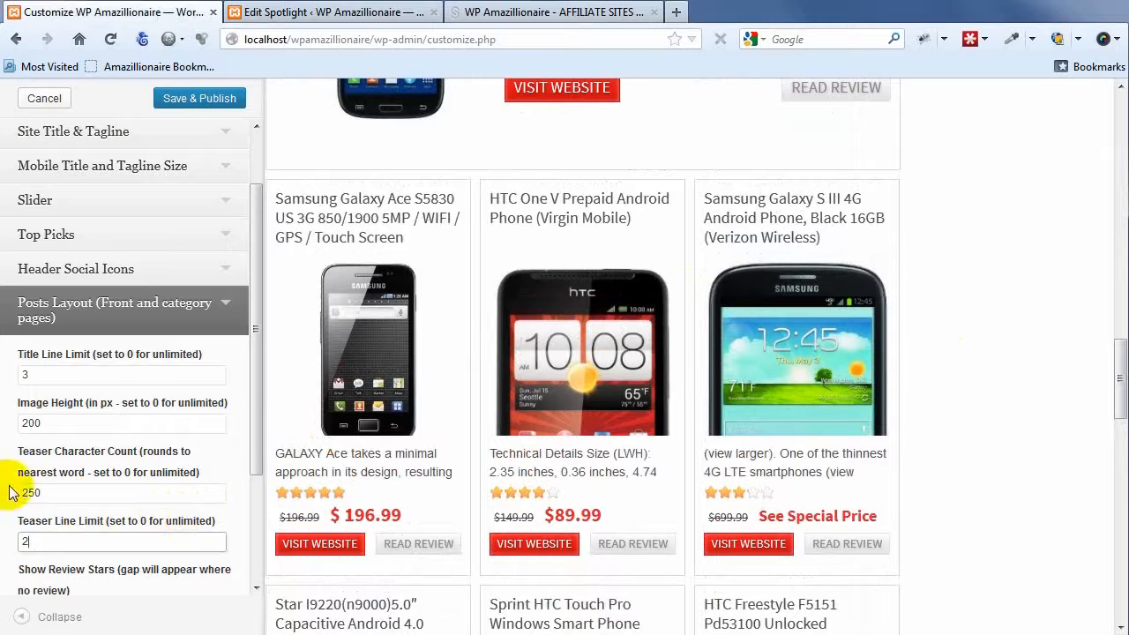
{"action": "scroll", "coordinate": [736, 457], "scroll_direction": "down", "scroll_amount": 3}
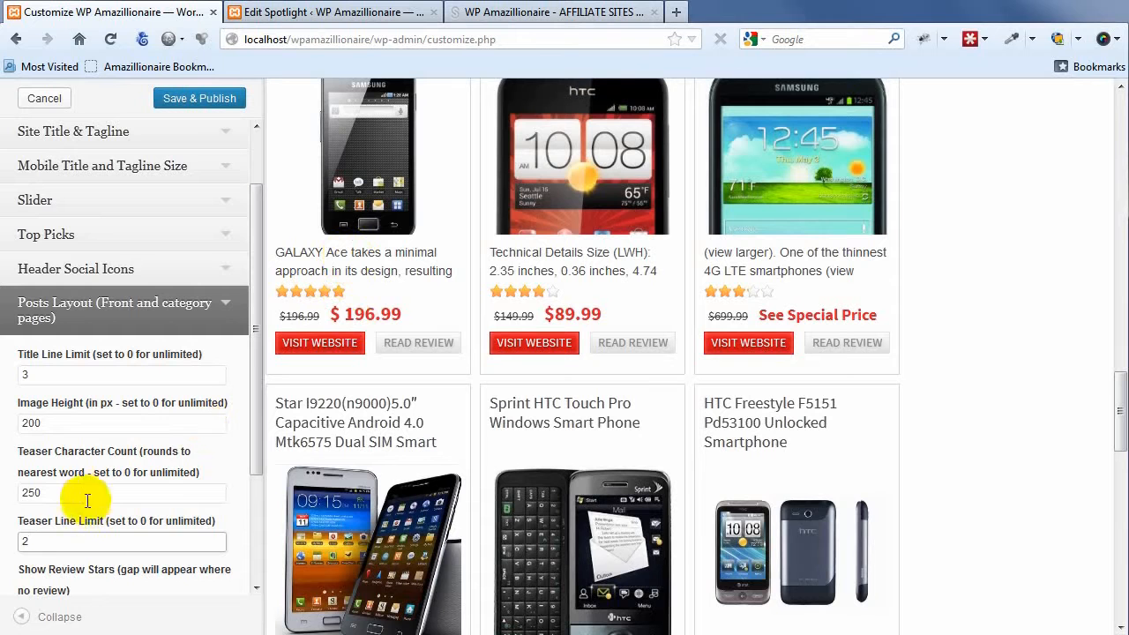
Set the Teaser Line Limit back to 5 and apply it to the preview.
{"action": "double_click", "coordinate": [70, 539]}
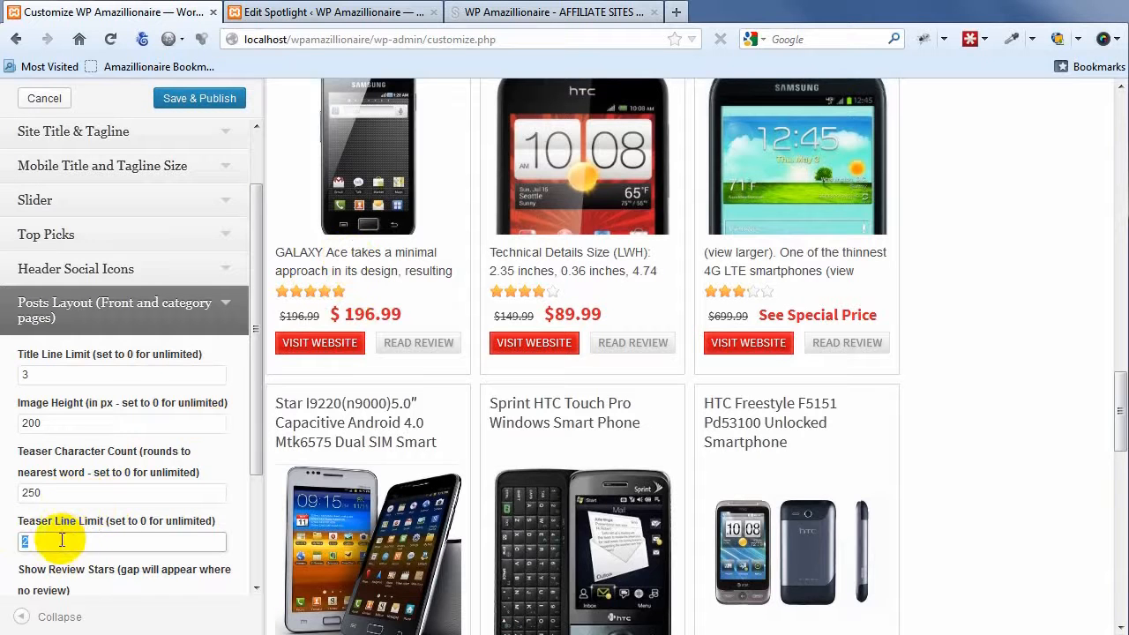
{"action": "type", "text": "5"}
{"action": "left_click", "coordinate": [71, 493]}
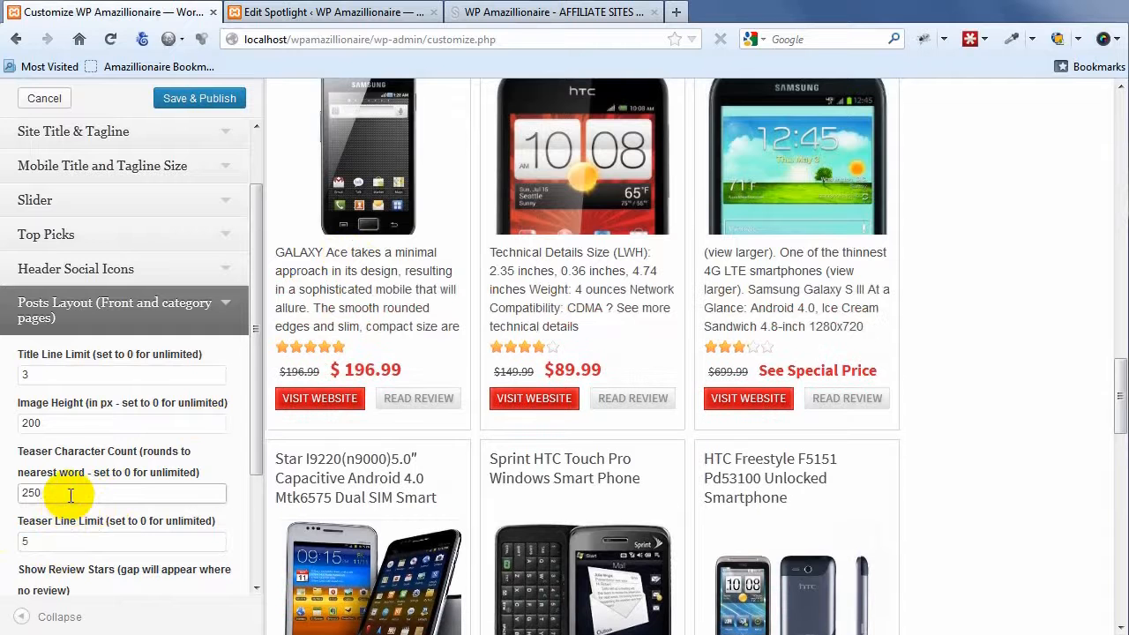
Try a Teaser Character Count of 100 and view the product teasers in the preview.
{"action": "double_click", "coordinate": [43, 494]}
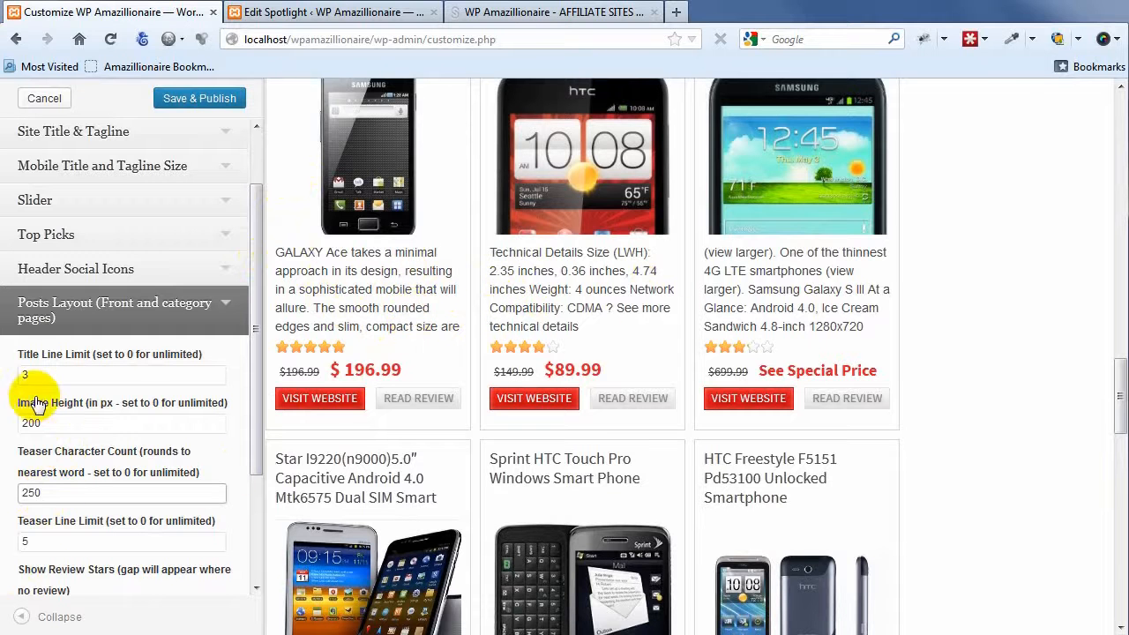
{"action": "left_click_drag", "start_coordinate": [21, 491], "coordinate": [45, 497]}
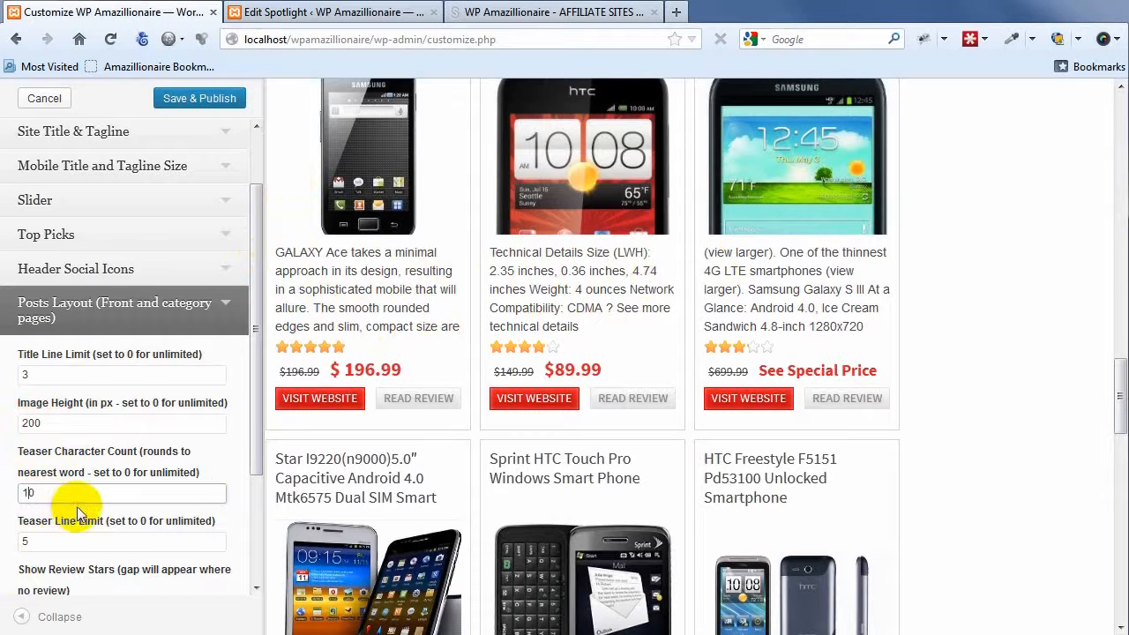
{"action": "left_click", "coordinate": [78, 537]}
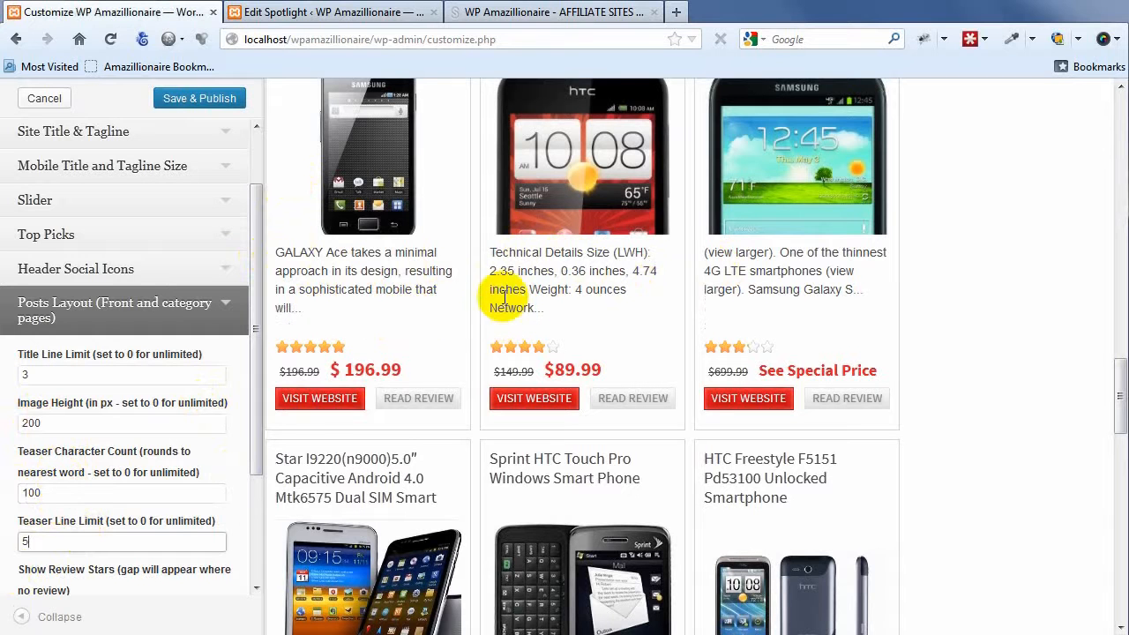
Reduce the Teaser Character Count to 50 and check the teaser text across the product rows.
{"action": "double_click", "coordinate": [17, 493]}
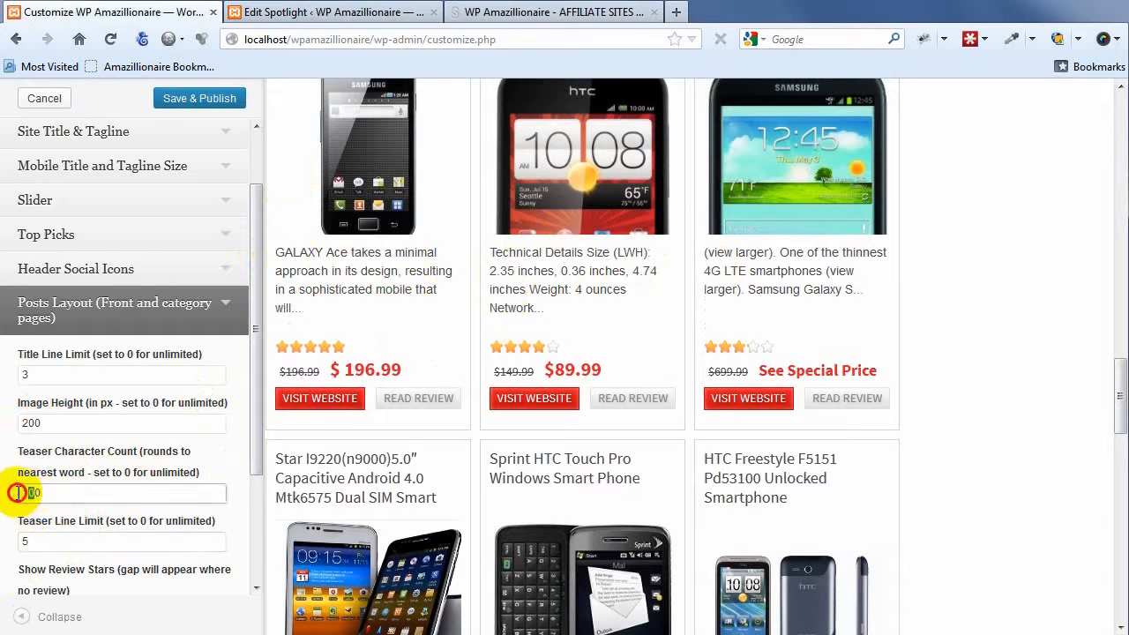
{"action": "type", "text": "50"}
{"action": "left_click", "coordinate": [71, 534]}
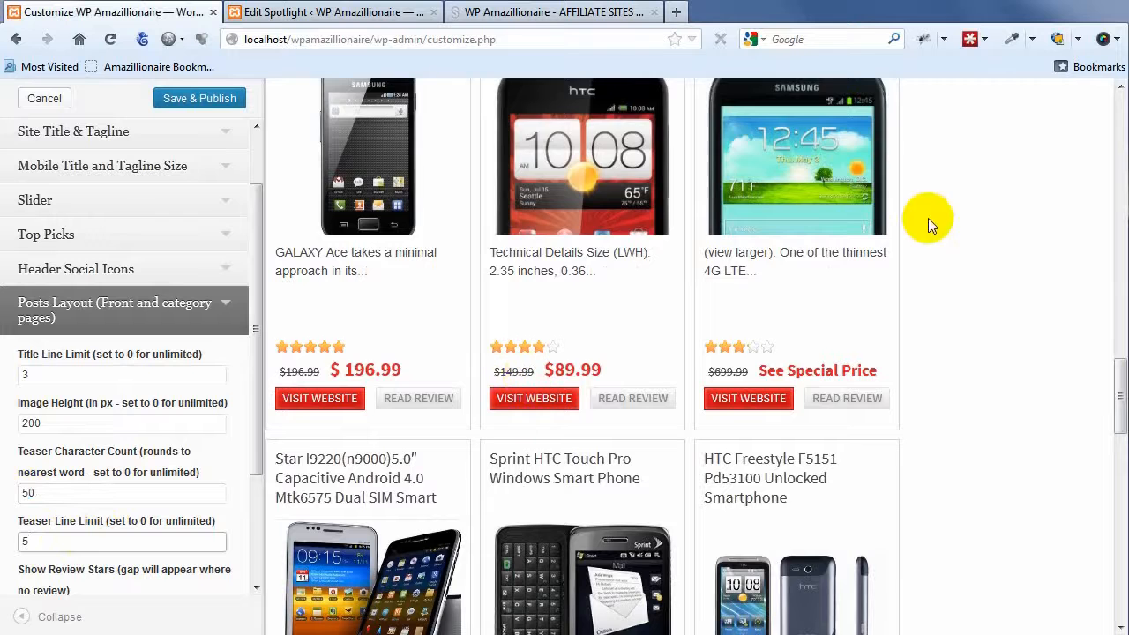
{"action": "scroll", "coordinate": [940, 252], "scroll_direction": "down", "scroll_amount": 6}
{"action": "scroll", "coordinate": [923, 321], "scroll_direction": "up", "scroll_amount": 8}
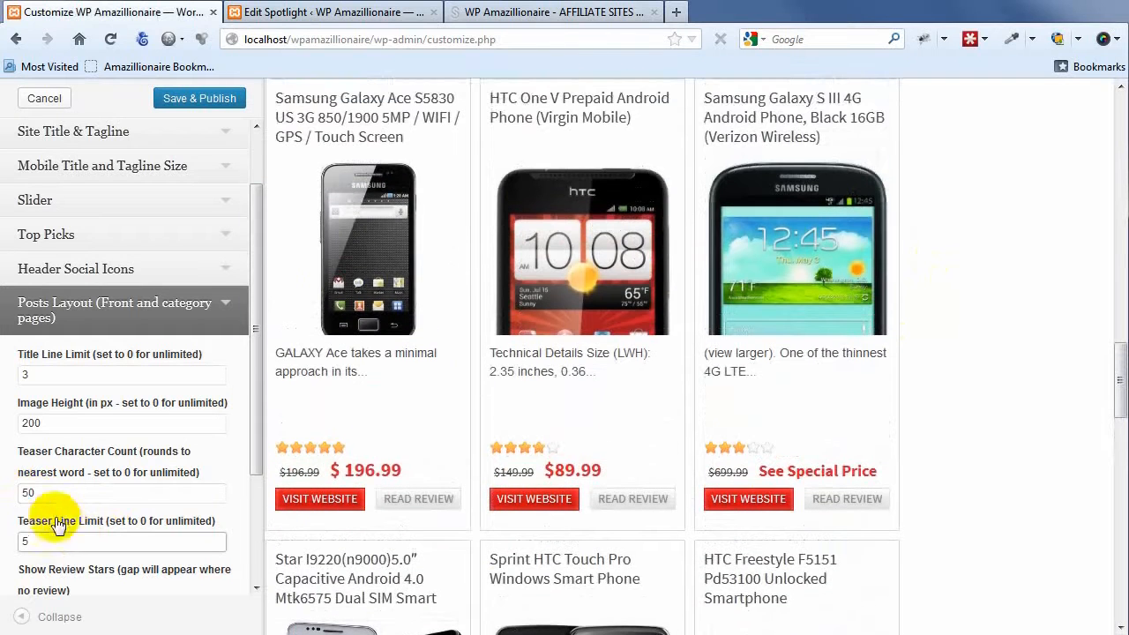
Set the Teaser Character Count to 70 and check the teasers down to the last row of products.
{"action": "left_click_drag", "start_coordinate": [33, 495], "coordinate": [15, 495]}
{"action": "type", "text": "70"}
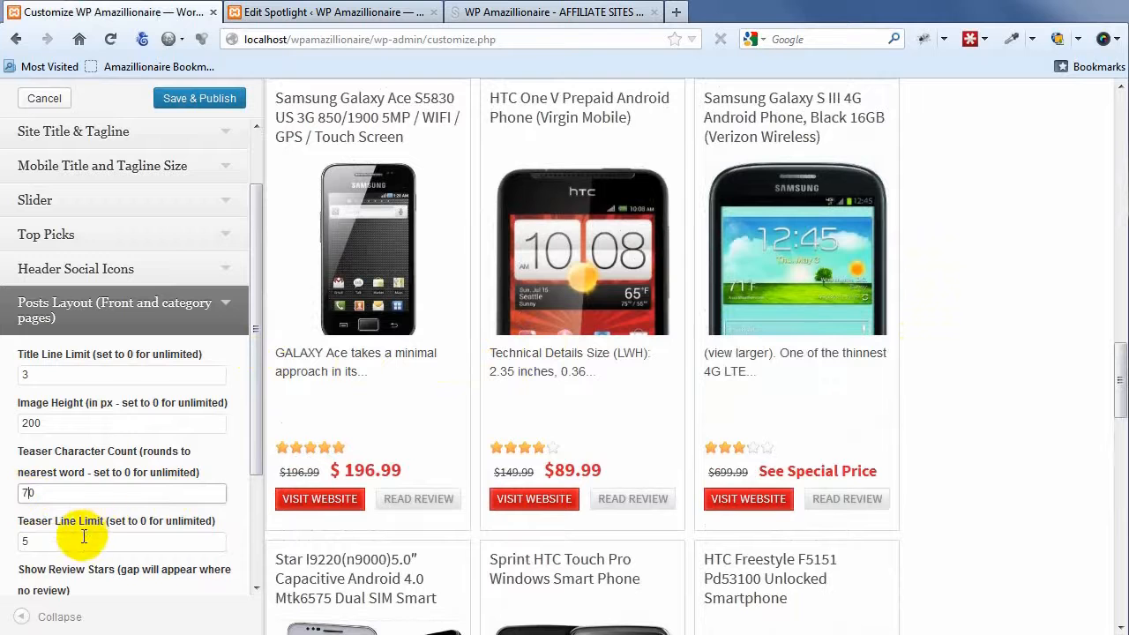
{"action": "left_click", "coordinate": [86, 540]}
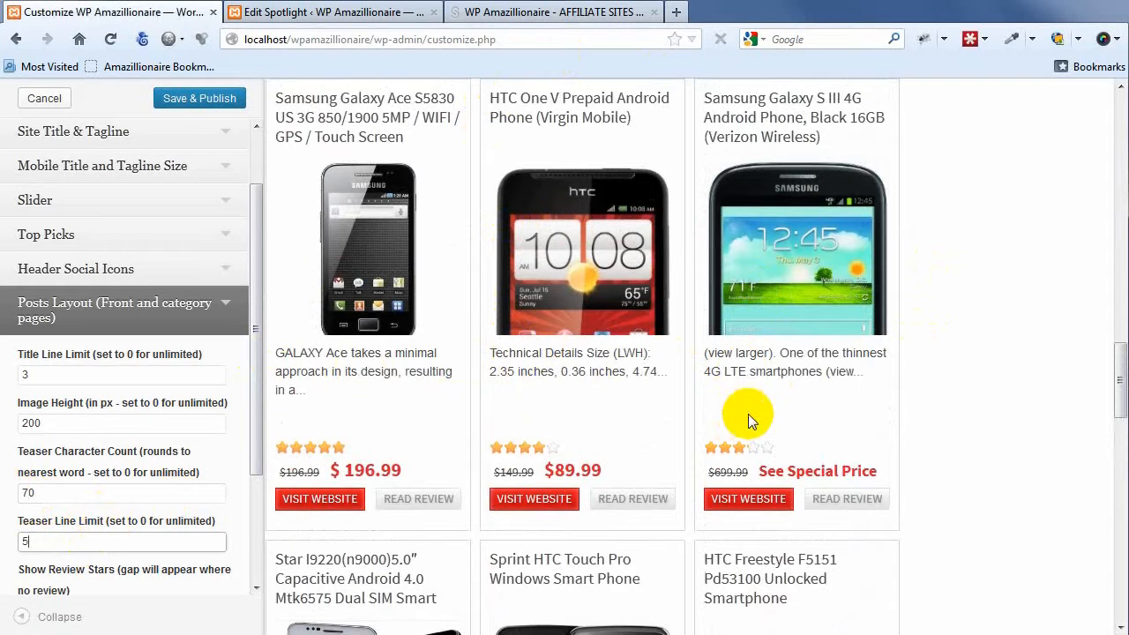
{"action": "scroll", "coordinate": [672, 392], "scroll_direction": "down", "scroll_amount": 2}
{"action": "scroll", "coordinate": [671, 398], "scroll_direction": "down", "scroll_amount": 5}
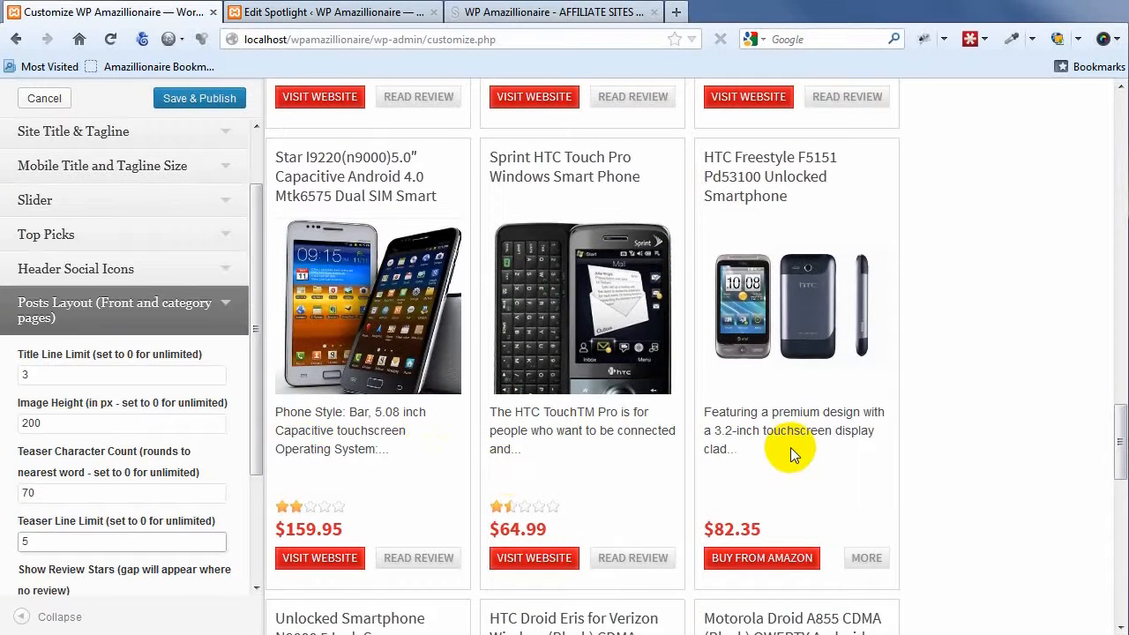
{"action": "scroll", "coordinate": [790, 448], "scroll_direction": "down", "scroll_amount": 8}
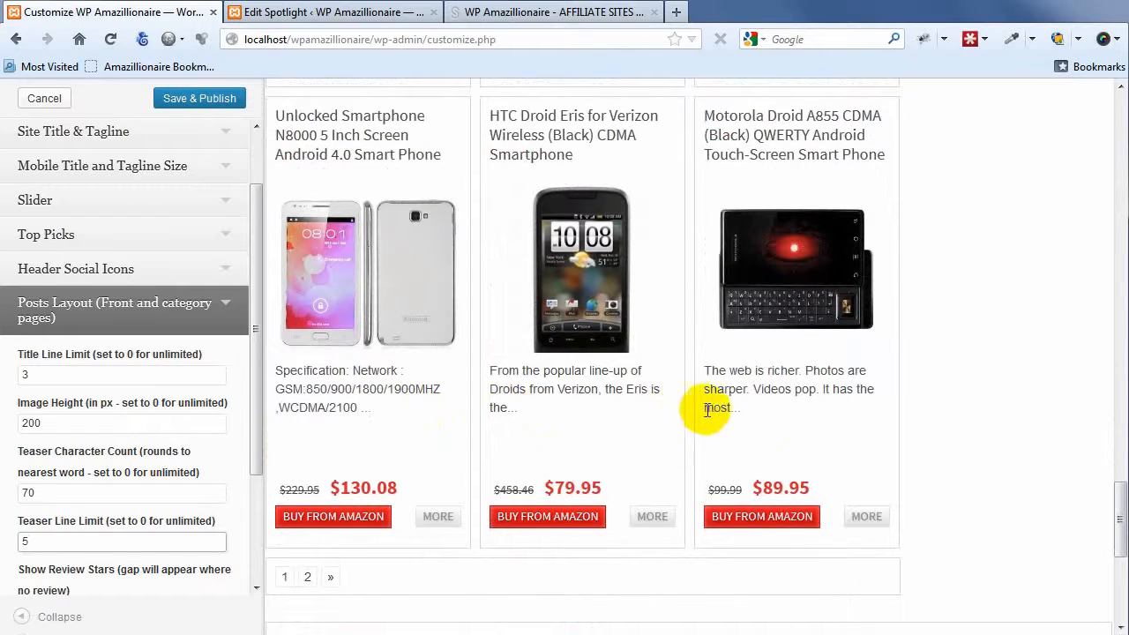
Set the Teaser Line Limit to 2 and review the product grid in the preview.
{"action": "double_click", "coordinate": [39, 541]}
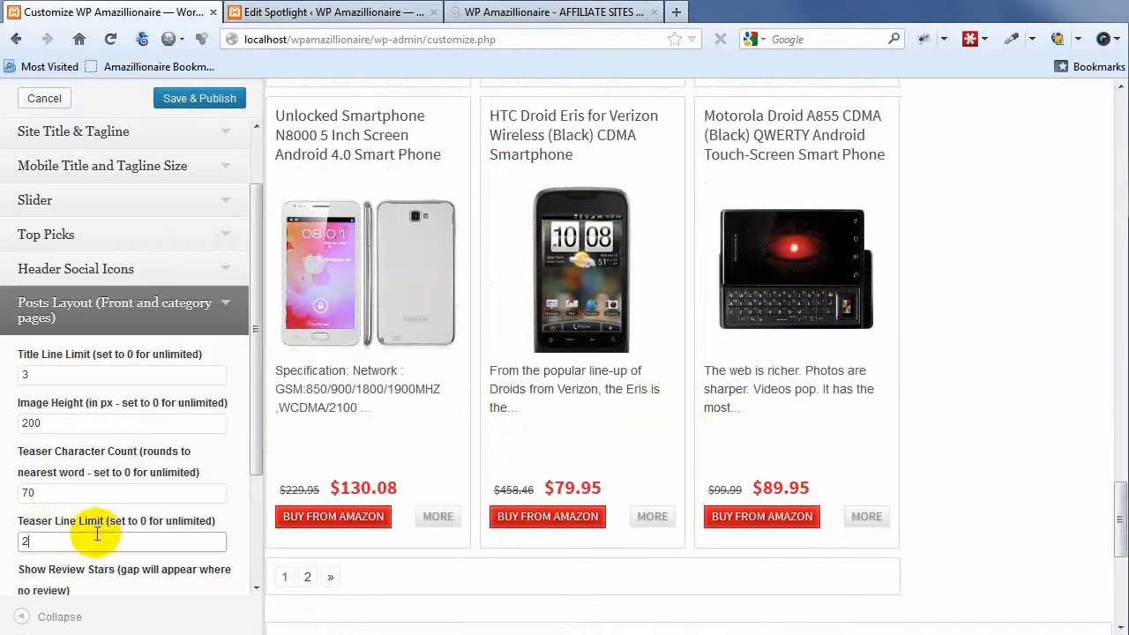
{"action": "type", "text": "2"}
{"action": "left_click", "coordinate": [79, 493]}
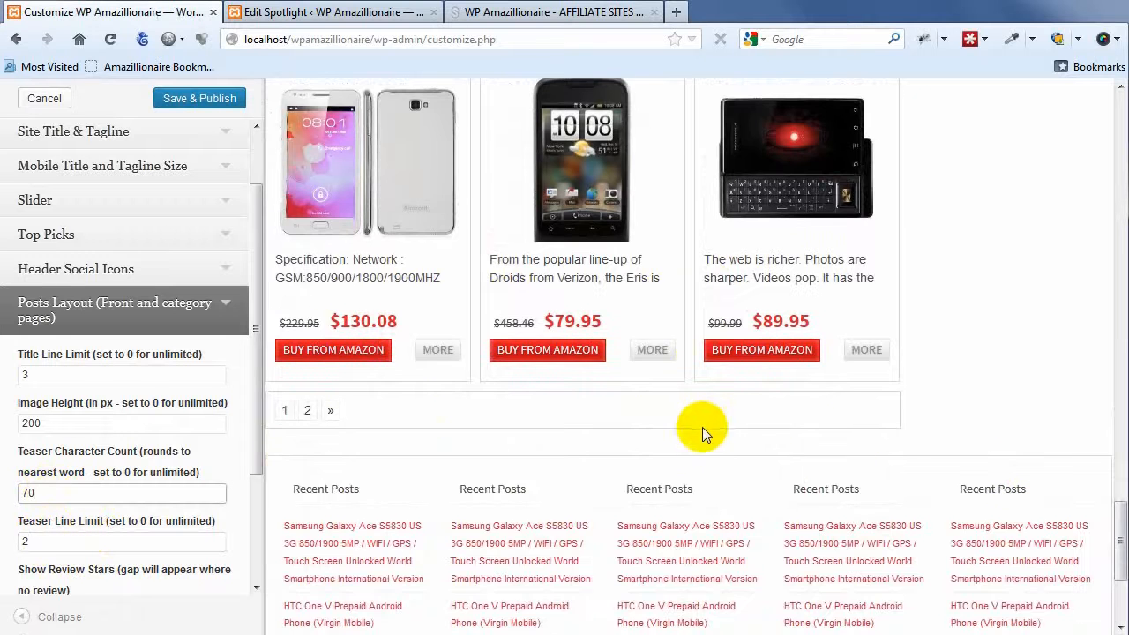
{"action": "scroll", "coordinate": [702, 427], "scroll_direction": "up", "scroll_amount": 3}
{"action": "scroll", "coordinate": [650, 440], "scroll_direction": "up", "scroll_amount": 3}
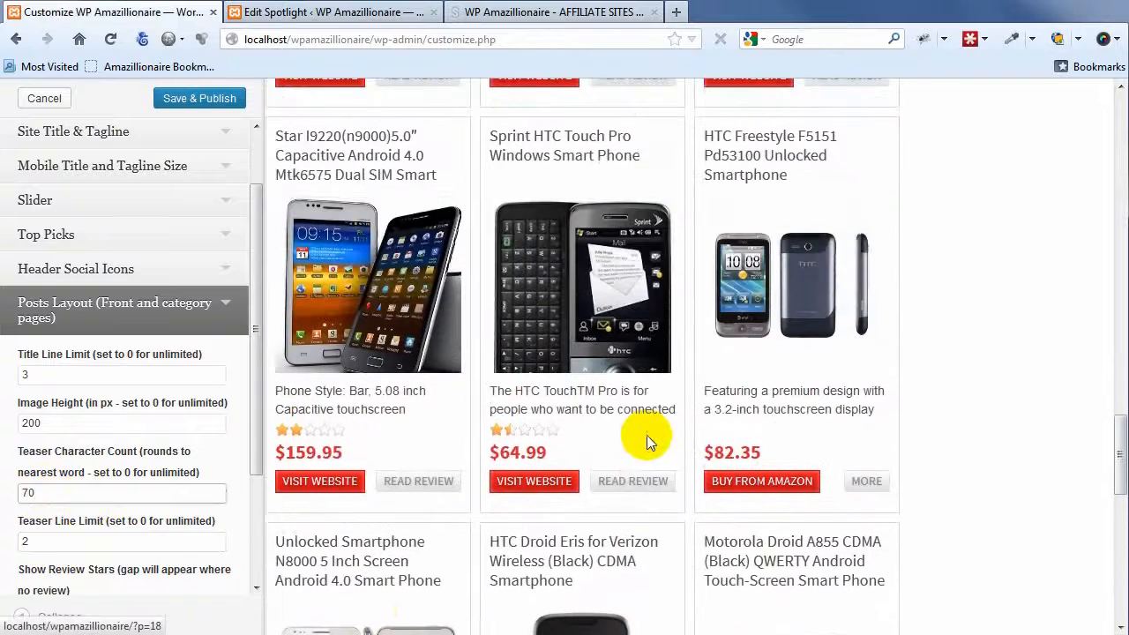
{"action": "scroll", "coordinate": [648, 439], "scroll_direction": "up", "scroll_amount": 8}
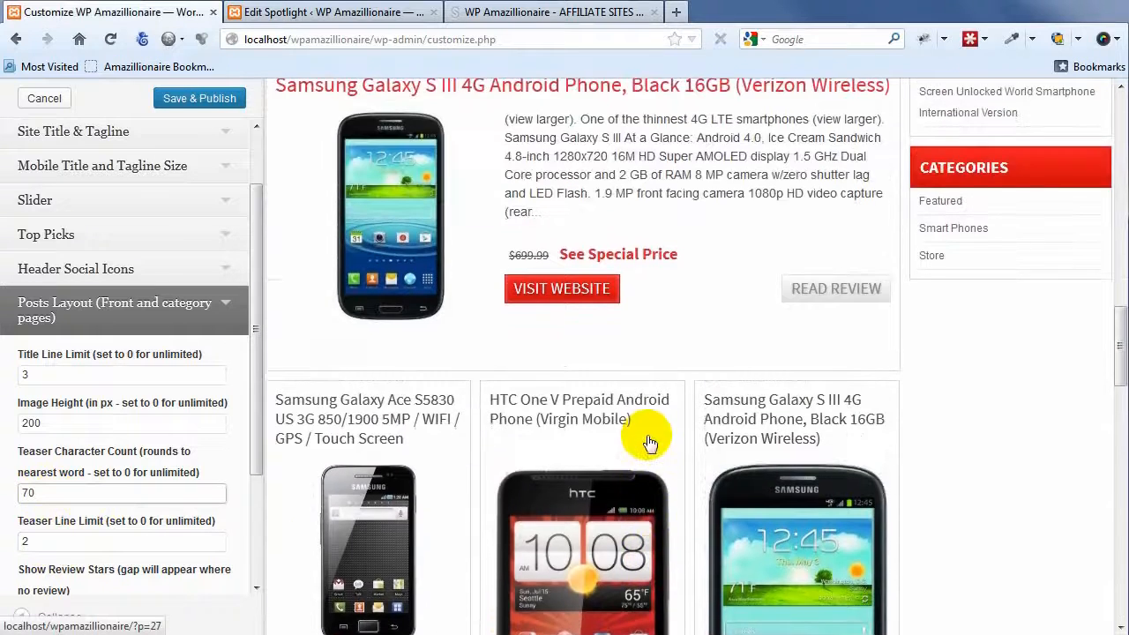
Set both the Title Line Limit and the Image Height of the posts layout to 0 for unlimited.
{"action": "scroll", "coordinate": [648, 441], "scroll_direction": "down", "scroll_amount": 3}
{"action": "scroll", "coordinate": [891, 441], "scroll_direction": "down", "scroll_amount": 1}
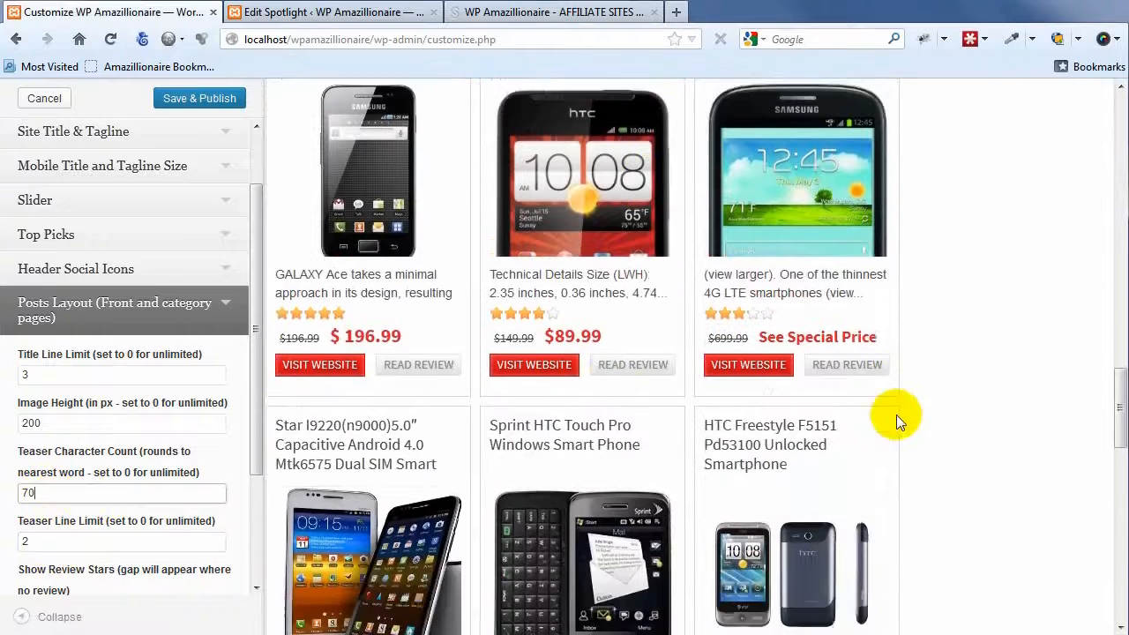
{"action": "scroll", "coordinate": [883, 388], "scroll_direction": "up", "scroll_amount": 1}
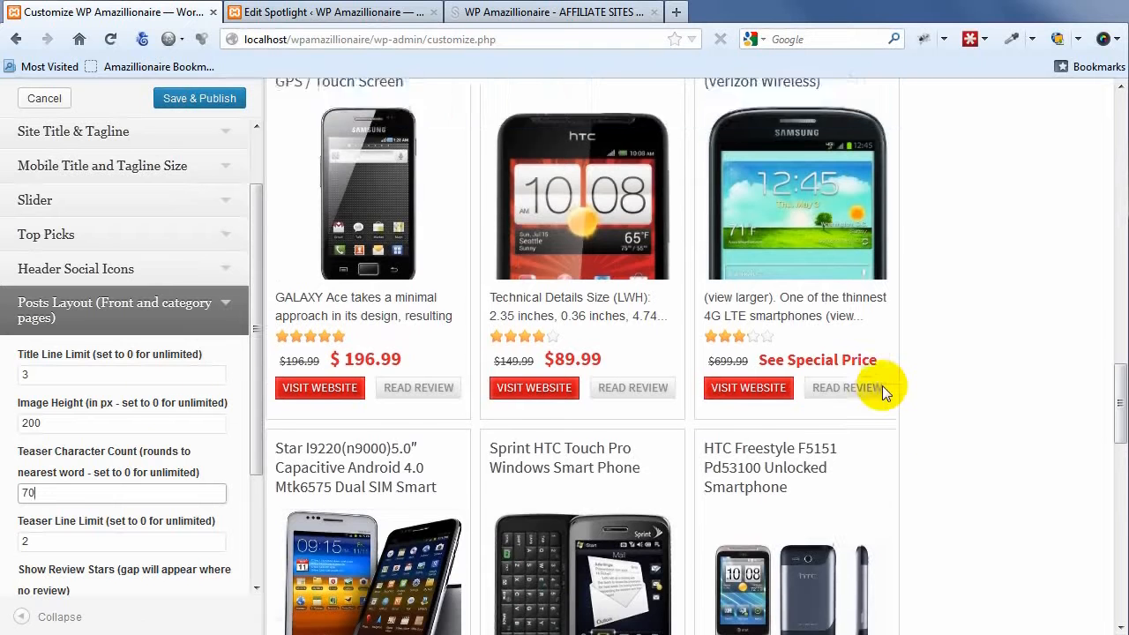
{"action": "scroll", "coordinate": [885, 391], "scroll_direction": "up", "scroll_amount": 3}
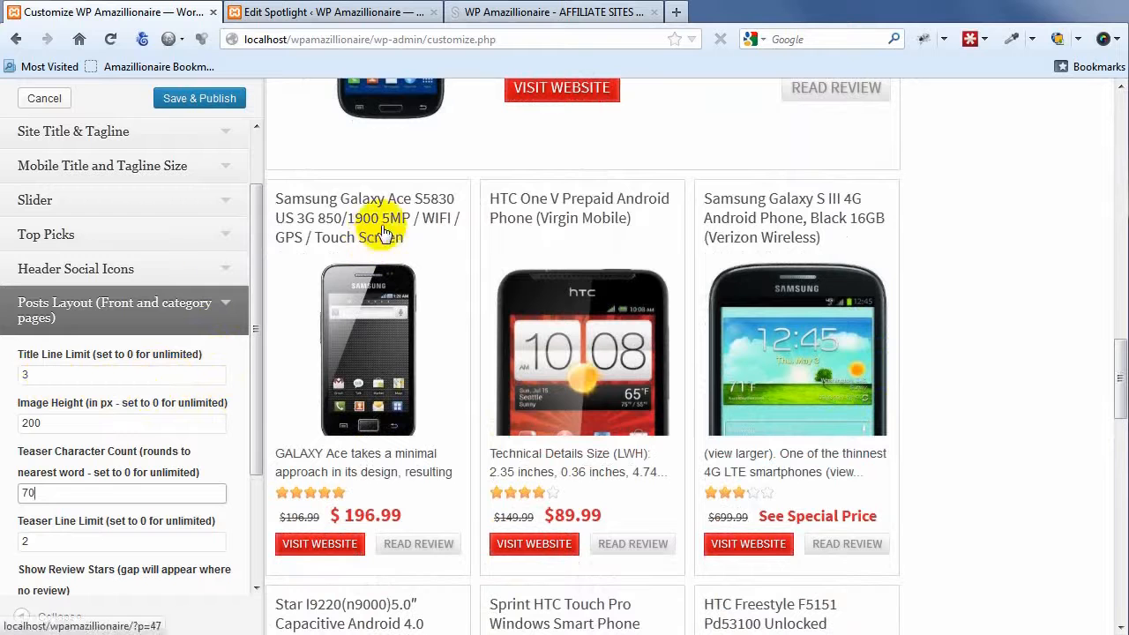
{"action": "double_click", "coordinate": [55, 379]}
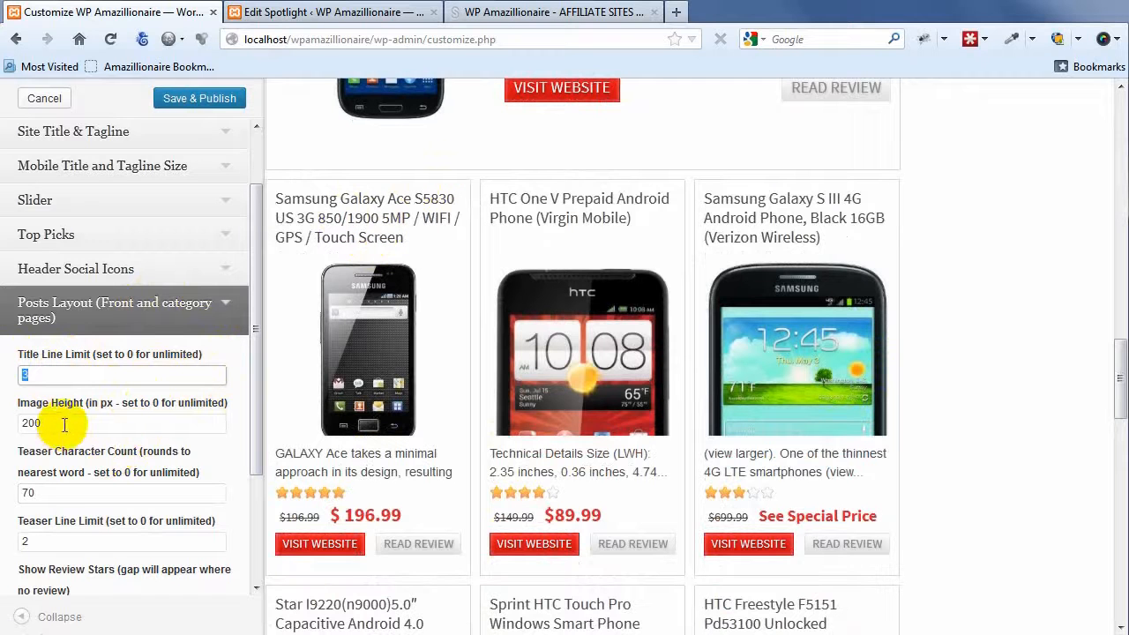
{"action": "double_click", "coordinate": [24, 423]}
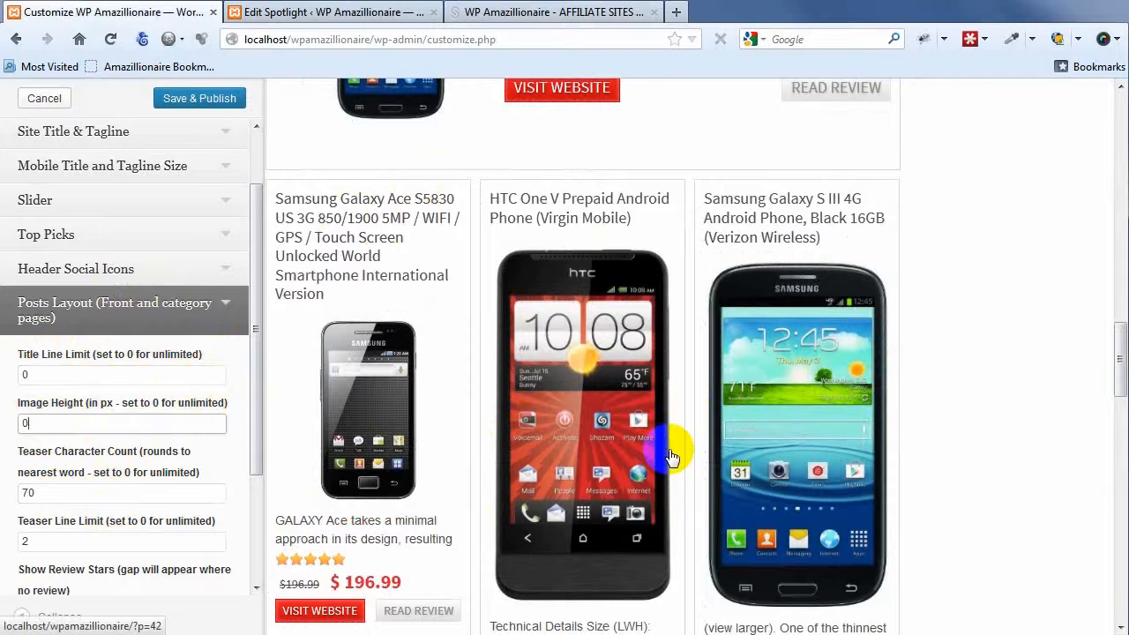
Set the Teaser Character Count to 250 and the Teaser Line Limit to 0.
{"action": "left_click", "coordinate": [69, 493]}
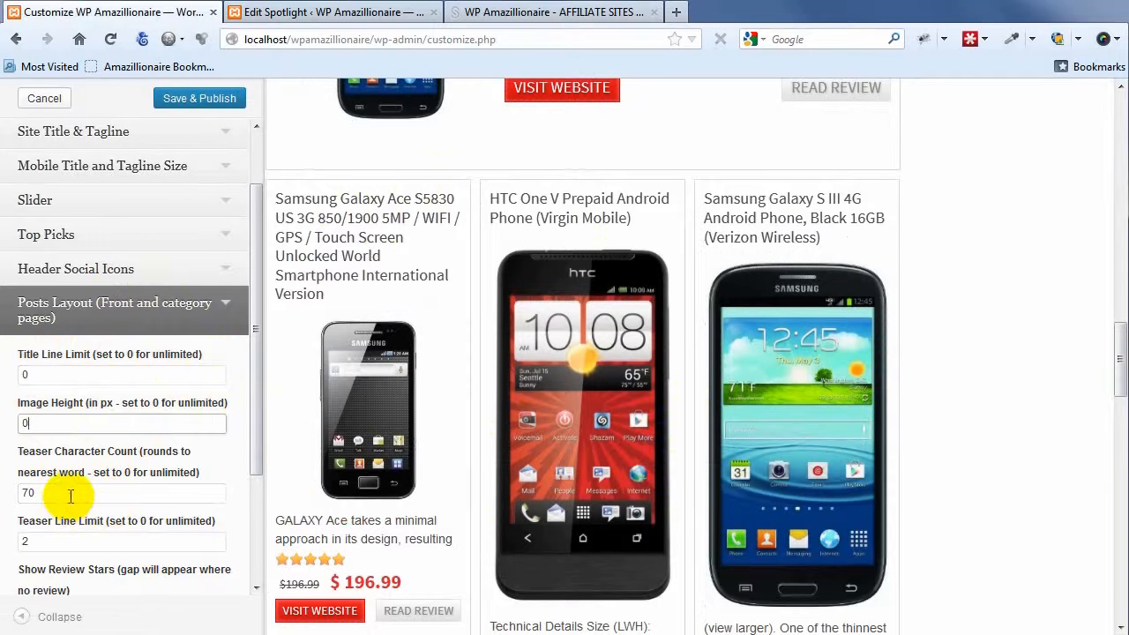
{"action": "scroll", "coordinate": [128, 464], "scroll_direction": "down", "scroll_amount": 1}
{"action": "scroll", "coordinate": [128, 465], "scroll_direction": "down", "scroll_amount": 1}
{"action": "scroll", "coordinate": [725, 471], "scroll_direction": "down", "scroll_amount": 8}
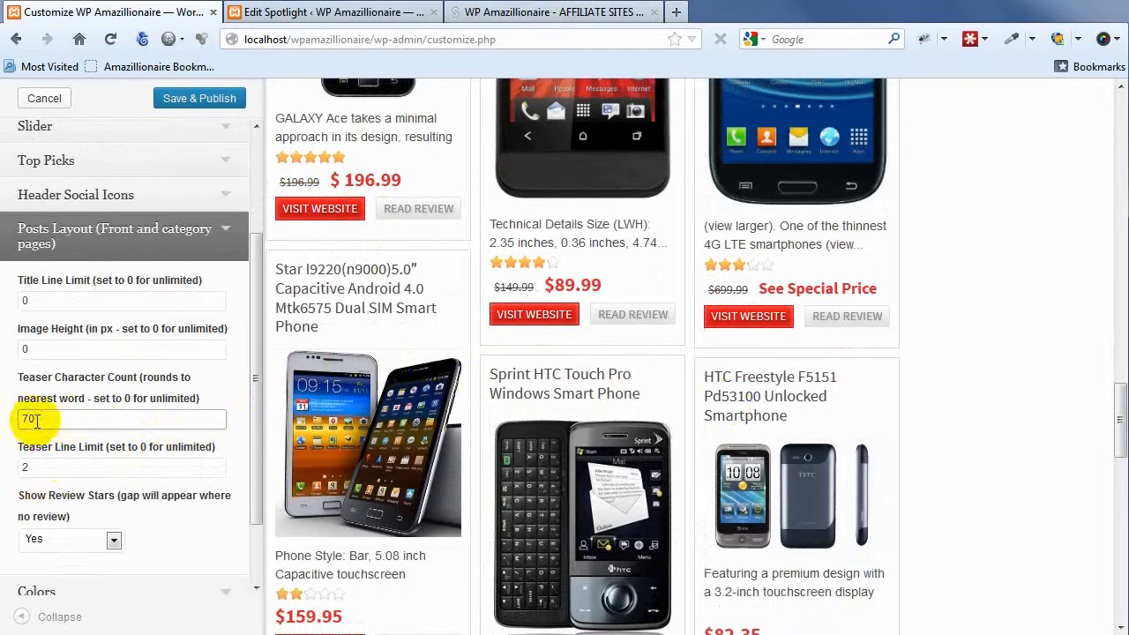
{"action": "left_click_drag", "start_coordinate": [26, 418], "coordinate": [137, 436]}
{"action": "type", "text": "250"}
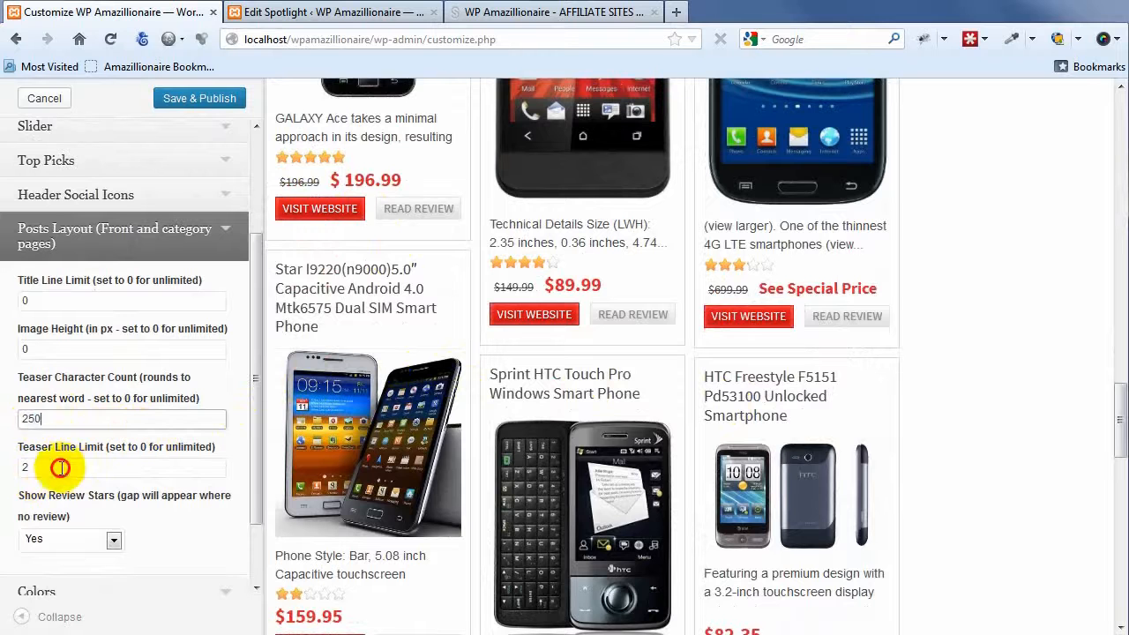
{"action": "key", "text": "Tab"}
{"action": "type", "text": "0"}
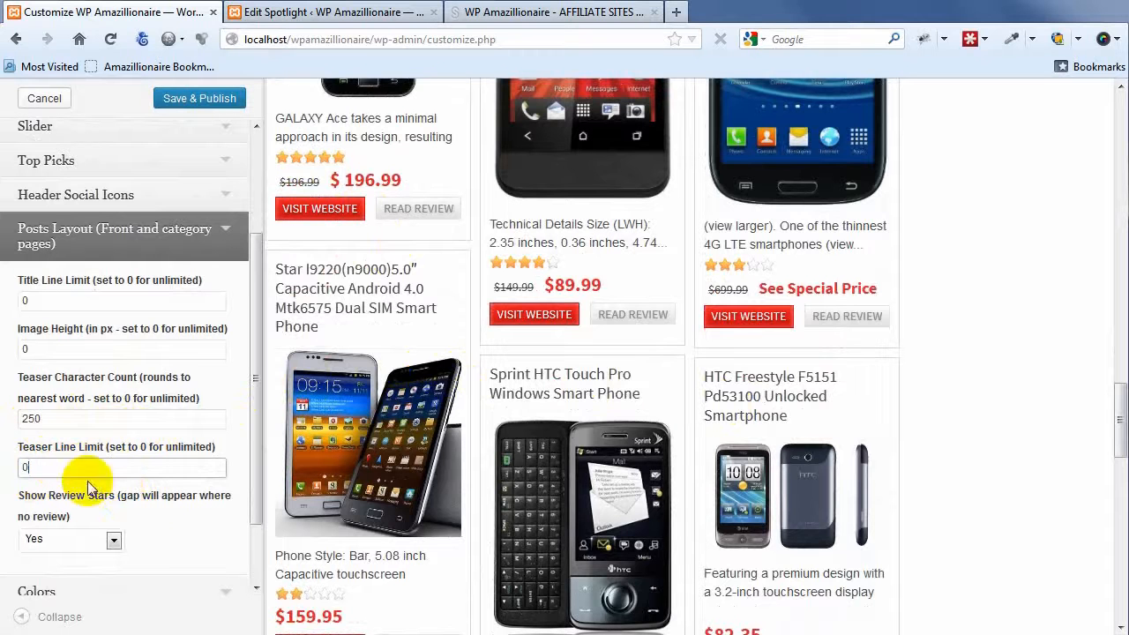
{"action": "left_click", "coordinate": [88, 418]}
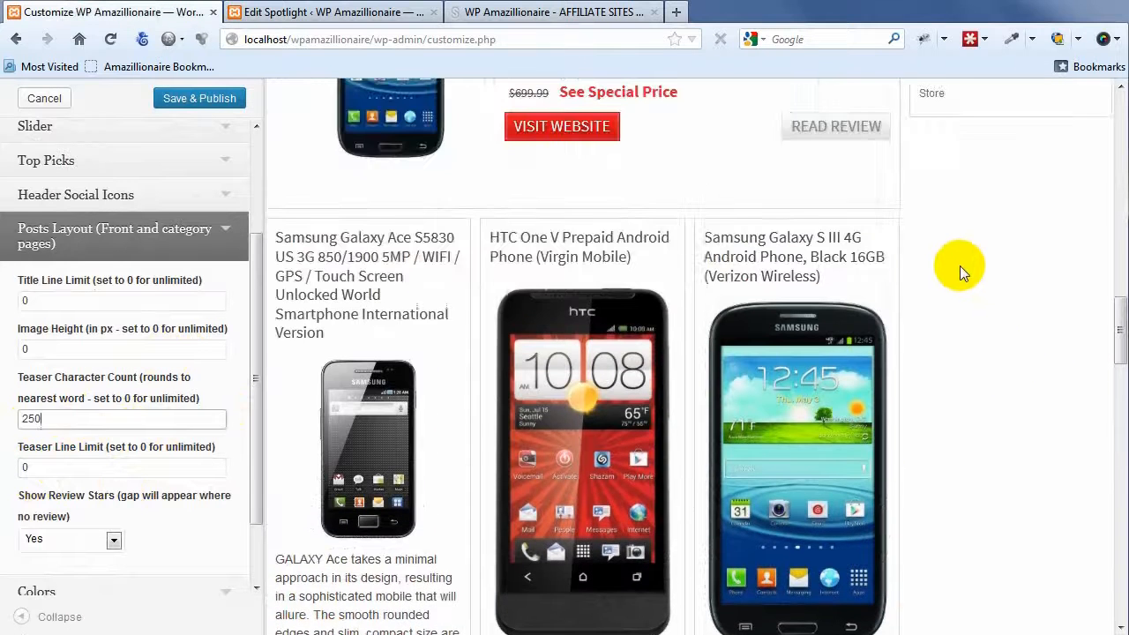
Examine how titles, images and teasers line up across all product rows in the preview, down to the pagination.
{"action": "scroll", "coordinate": [960, 266], "scroll_direction": "down", "scroll_amount": 2}
{"action": "scroll", "coordinate": [959, 265], "scroll_direction": "down", "scroll_amount": 1}
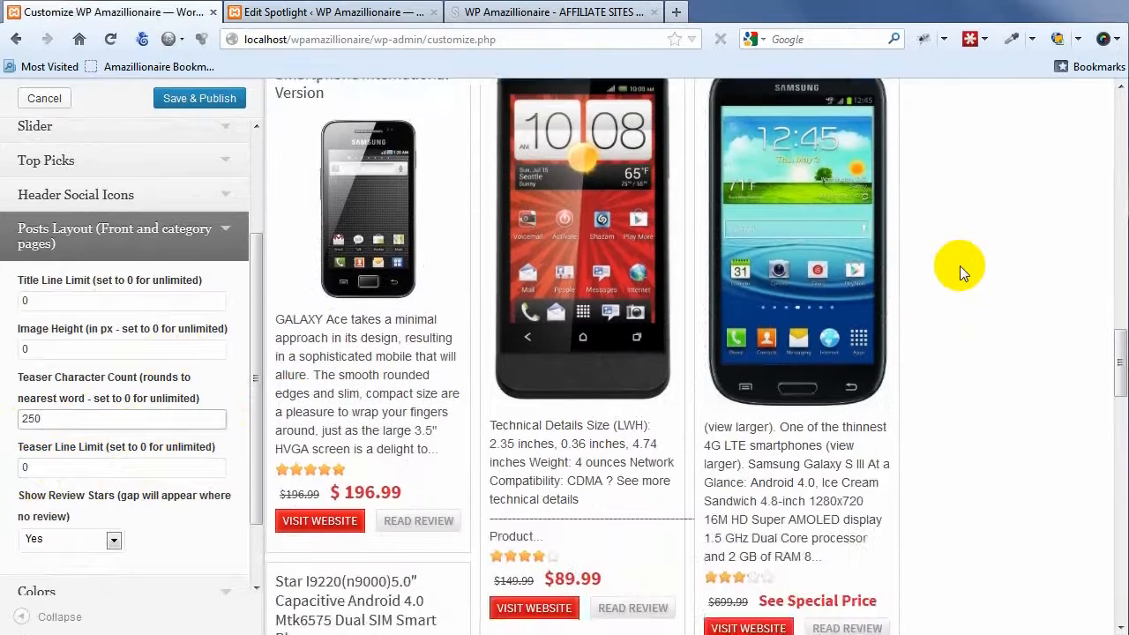
{"action": "scroll", "coordinate": [960, 265], "scroll_direction": "up", "scroll_amount": 1}
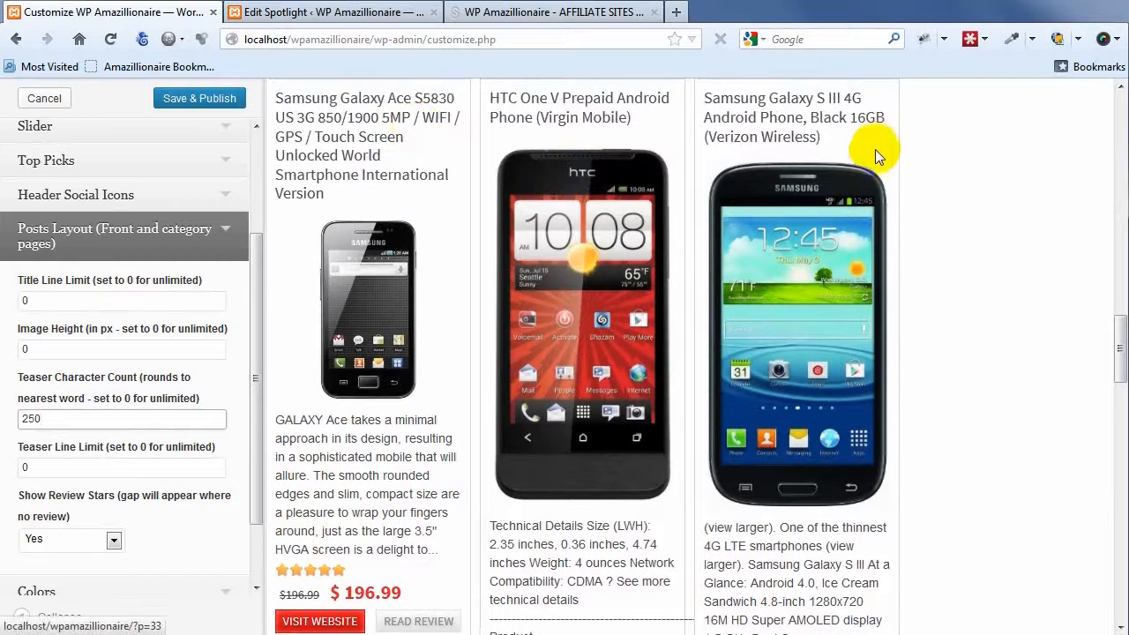
{"action": "scroll", "coordinate": [930, 226], "scroll_direction": "down", "scroll_amount": 2}
{"action": "scroll", "coordinate": [998, 267], "scroll_direction": "down", "scroll_amount": 4}
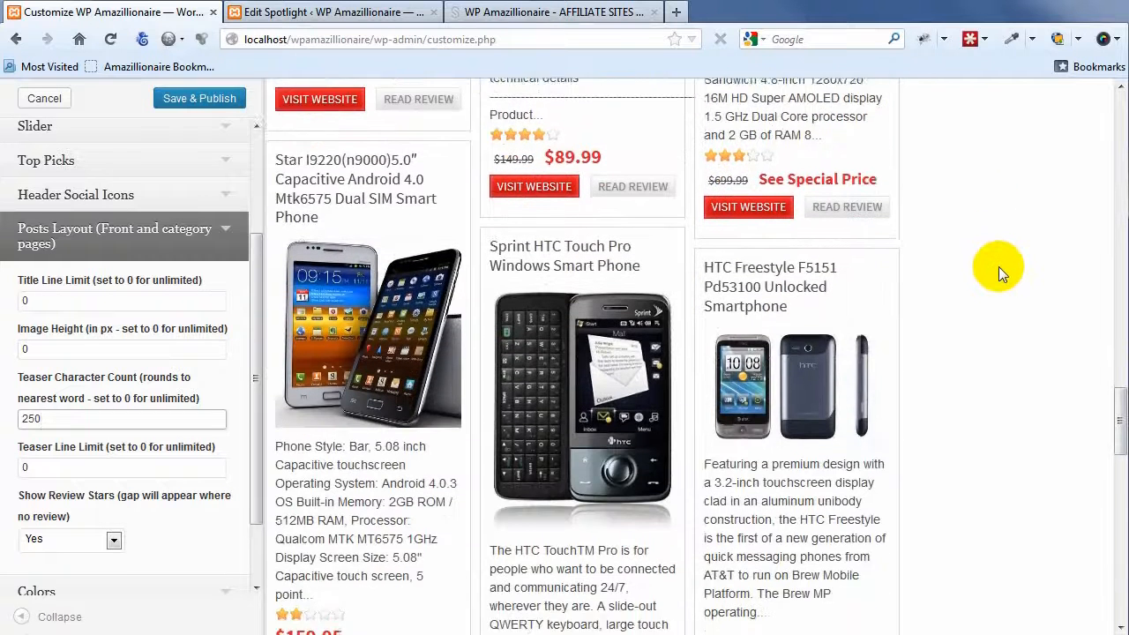
{"action": "scroll", "coordinate": [998, 267], "scroll_direction": "down", "scroll_amount": 5}
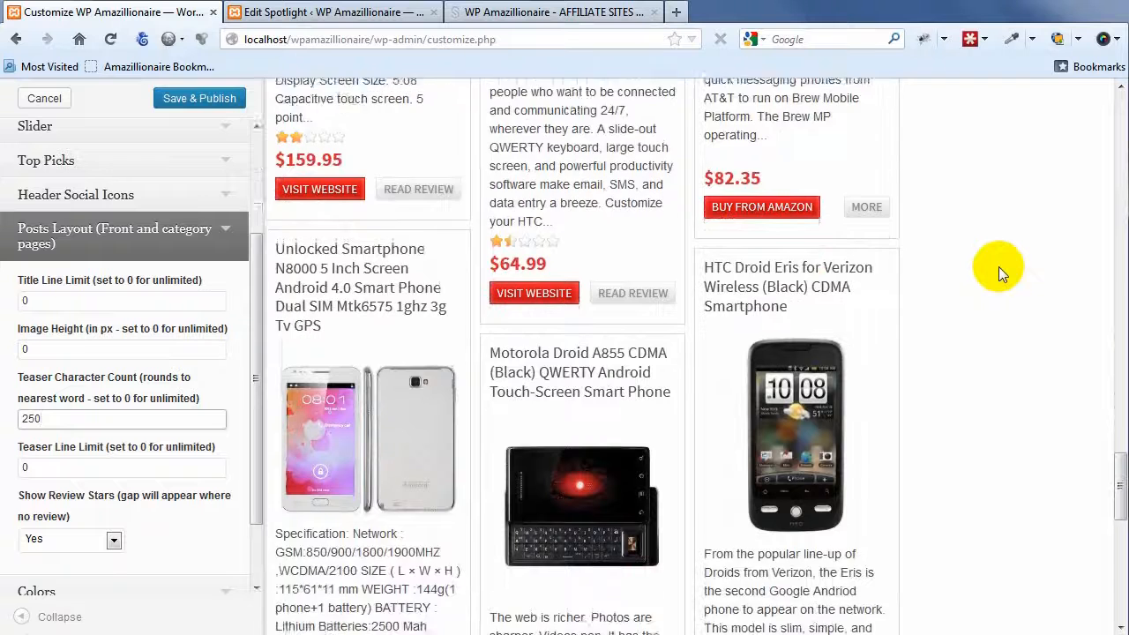
{"action": "scroll", "coordinate": [998, 266], "scroll_direction": "down", "scroll_amount": 3}
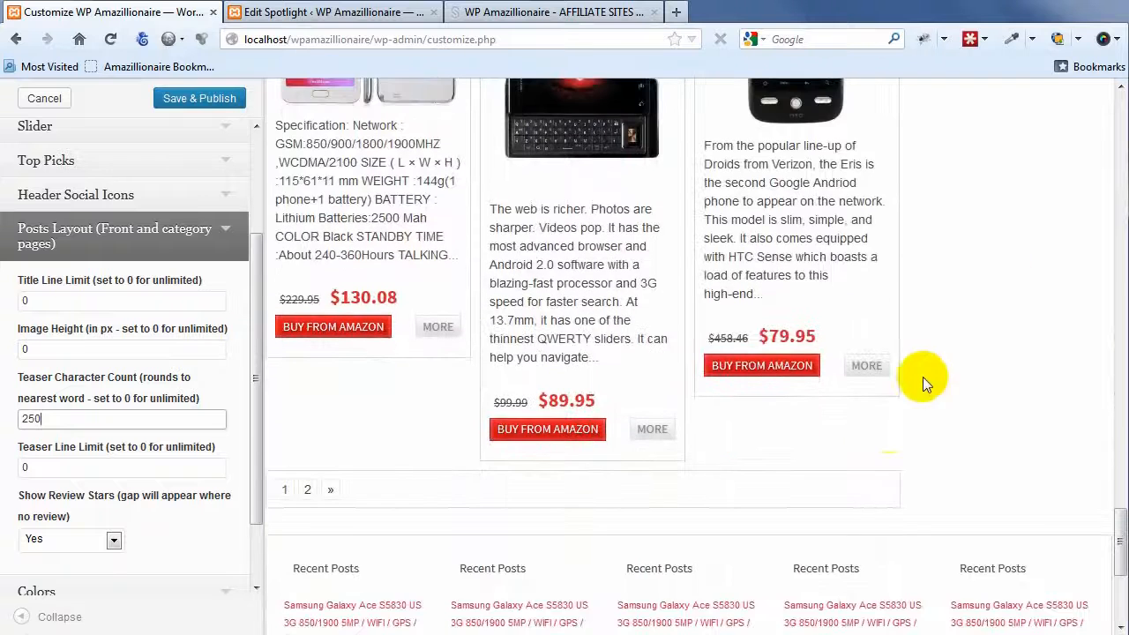
{"action": "scroll", "coordinate": [476, 248], "scroll_direction": "up", "scroll_amount": 4}
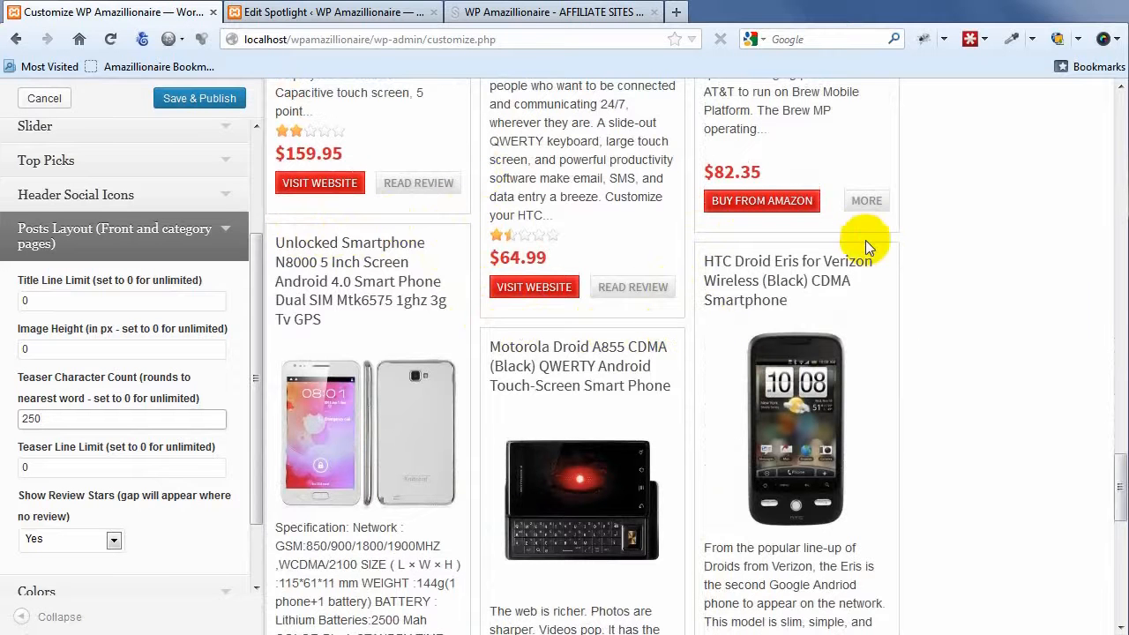
{"action": "scroll", "coordinate": [865, 246], "scroll_direction": "up", "scroll_amount": 5}
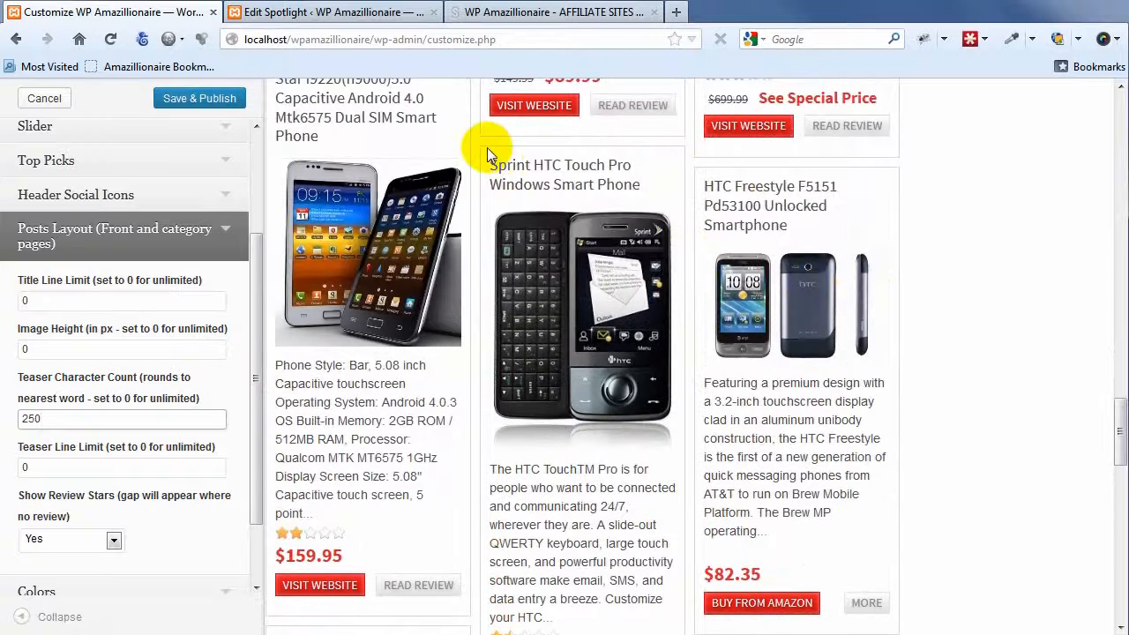
{"action": "scroll", "coordinate": [461, 285], "scroll_direction": "up", "scroll_amount": 2}
{"action": "scroll", "coordinate": [461, 285], "scroll_direction": "up", "scroll_amount": 1}
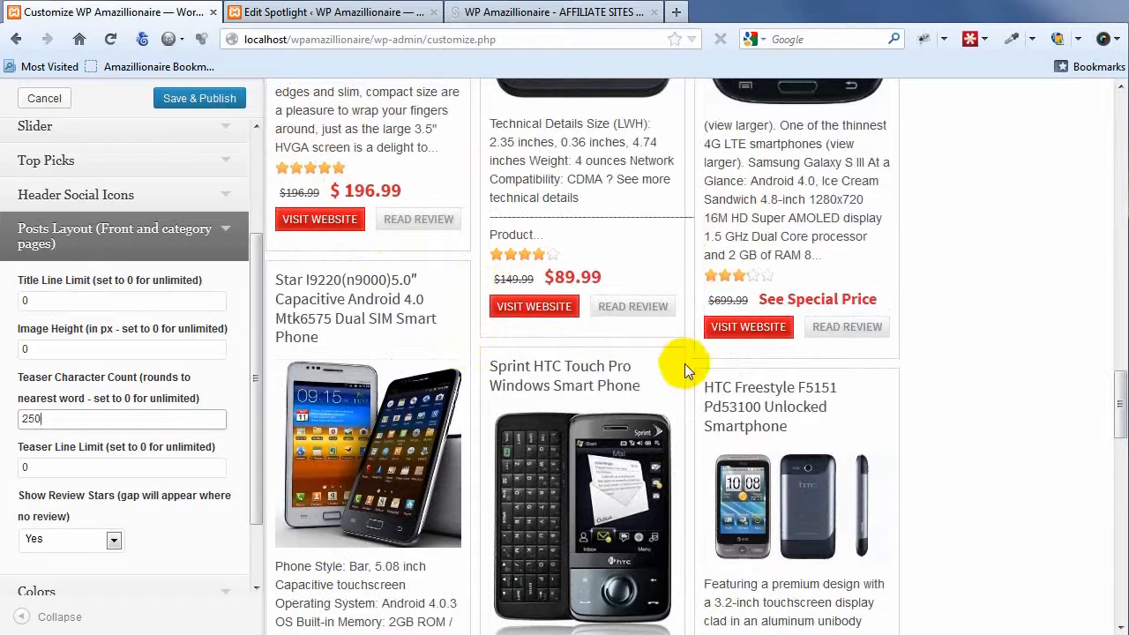
{"action": "scroll", "coordinate": [690, 379], "scroll_direction": "up", "scroll_amount": 5}
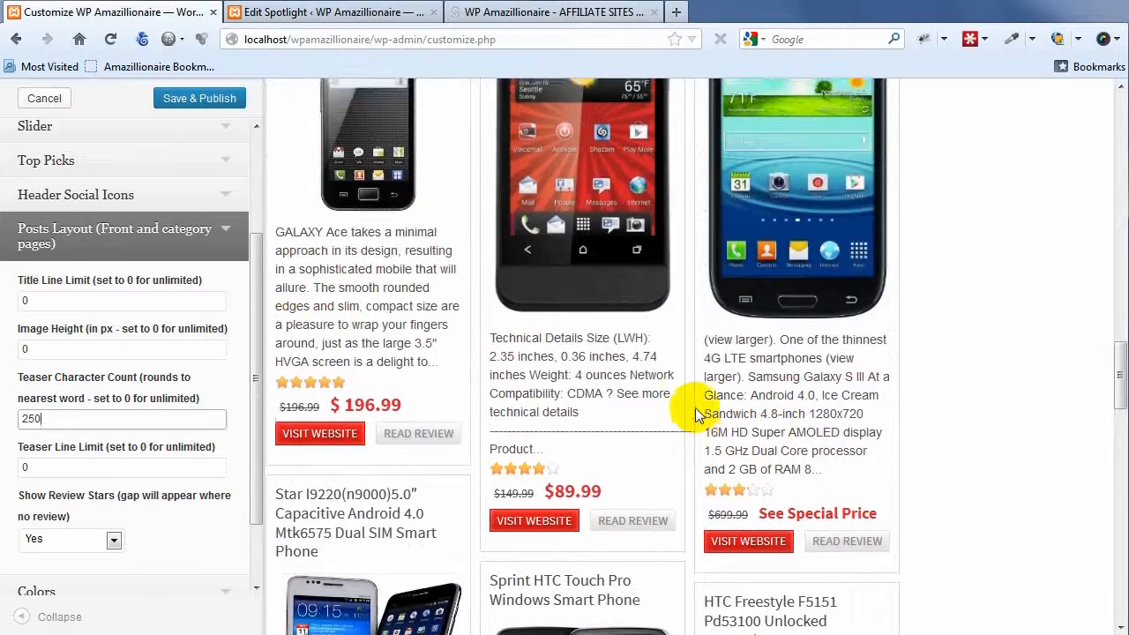
{"action": "scroll", "coordinate": [668, 411], "scroll_direction": "up", "scroll_amount": 3}
{"action": "scroll", "coordinate": [667, 411], "scroll_direction": "down", "scroll_amount": 3}
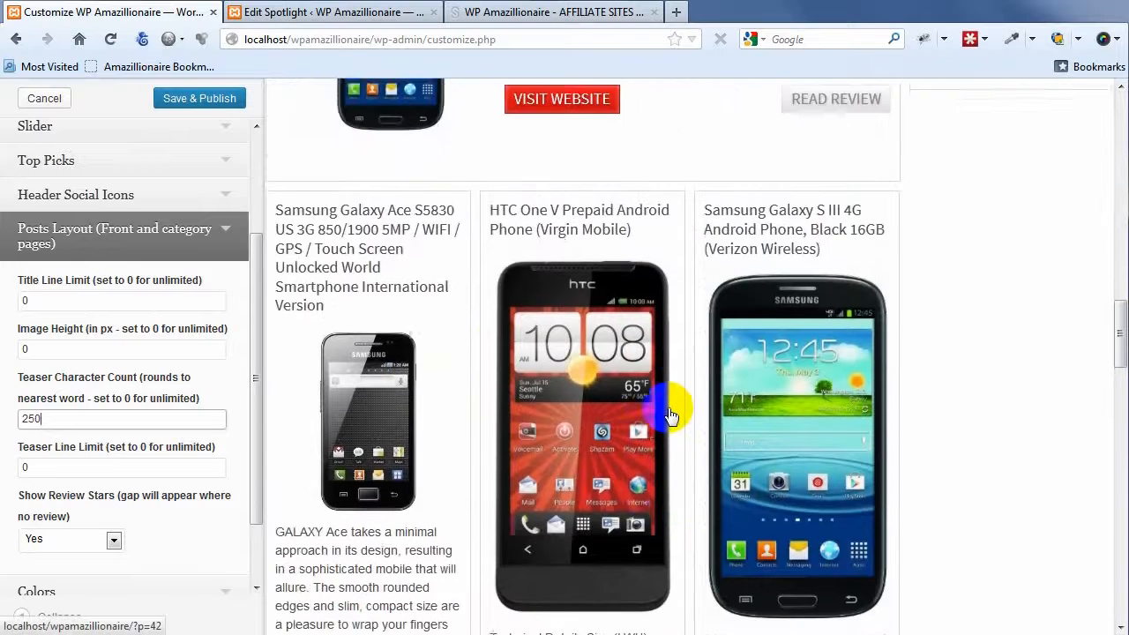
Look over the Colors settings, then open the Background Image settings and view the header area of the preview.
{"action": "left_click", "coordinate": [115, 238]}
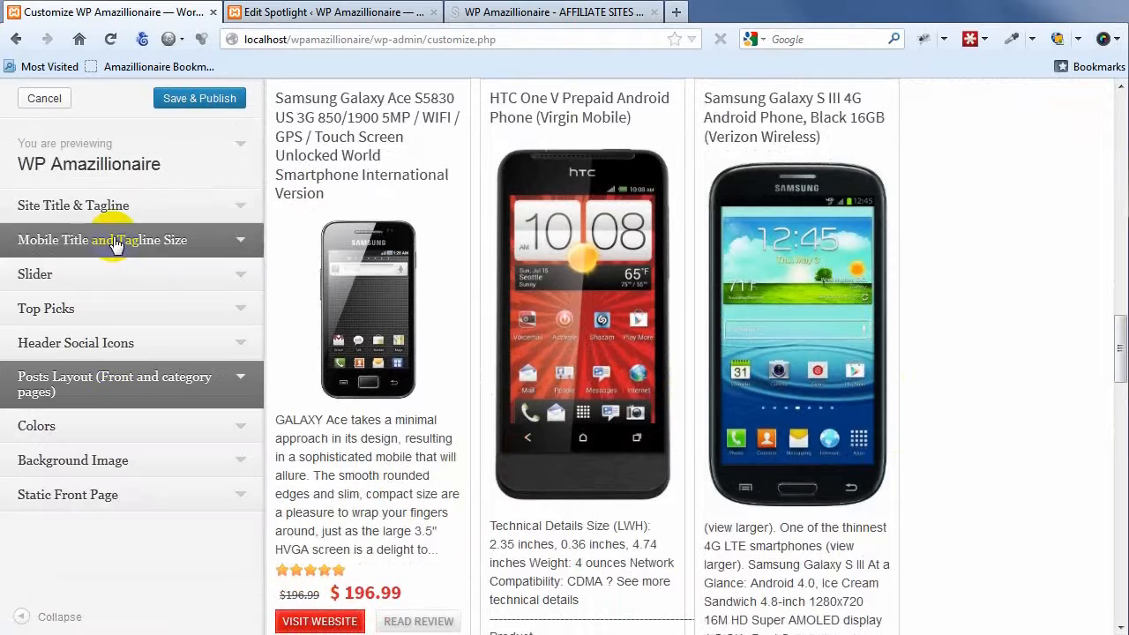
{"action": "left_click", "coordinate": [88, 430]}
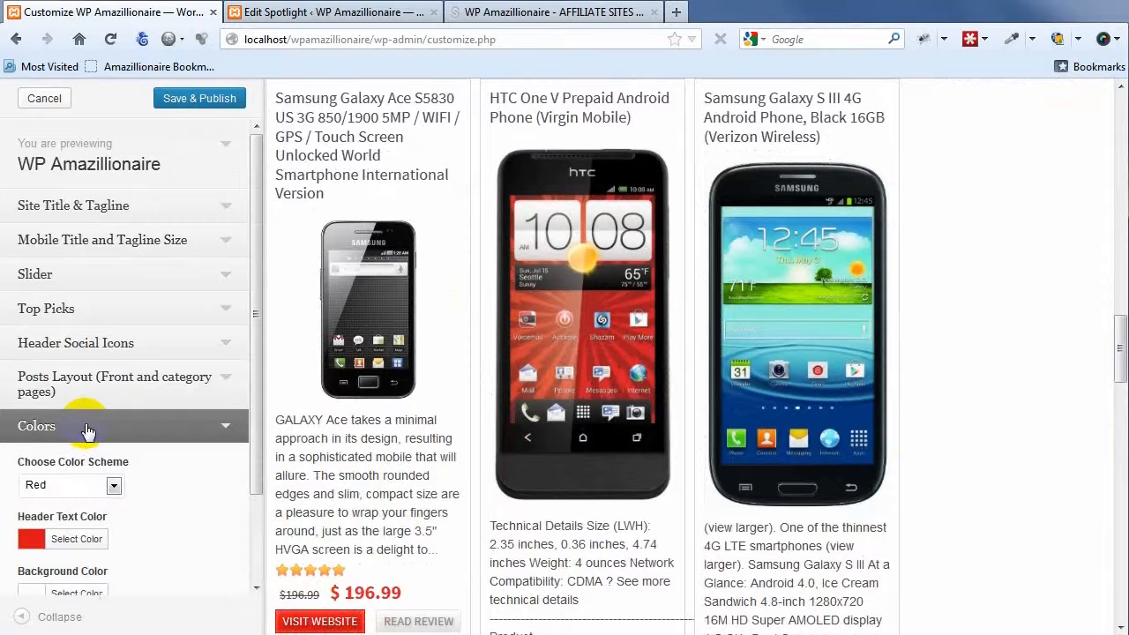
{"action": "scroll", "coordinate": [212, 444], "scroll_direction": "down", "scroll_amount": 2}
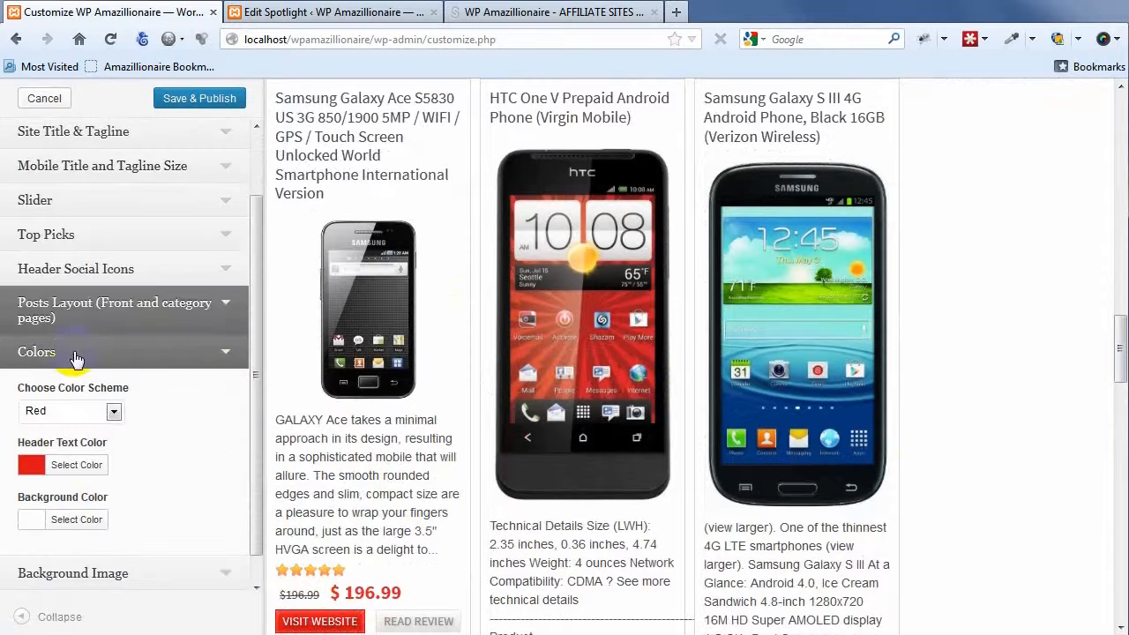
{"action": "left_click", "coordinate": [79, 348]}
{"action": "left_click", "coordinate": [150, 463]}
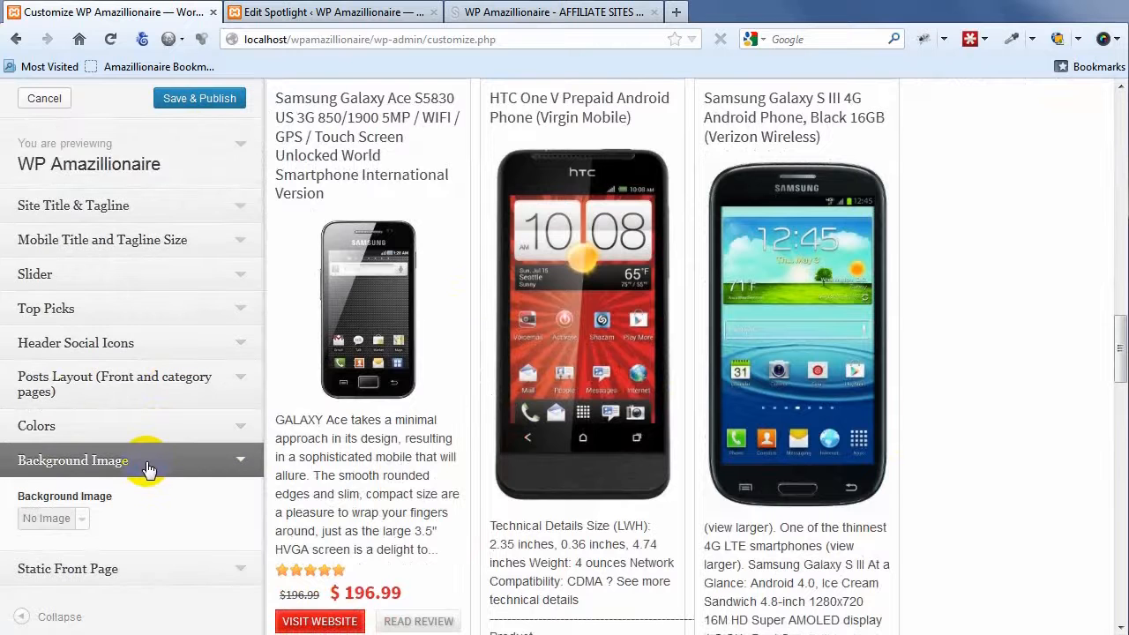
{"action": "scroll", "coordinate": [775, 394], "scroll_direction": "up", "scroll_amount": 5}
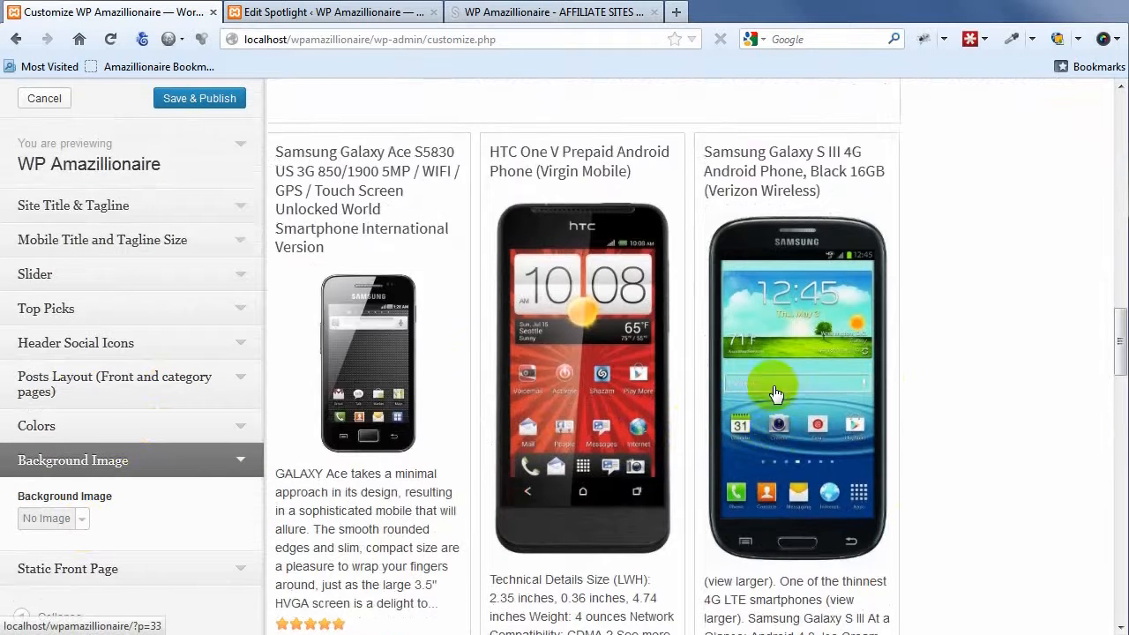
{"action": "scroll", "coordinate": [775, 394], "scroll_direction": "up", "scroll_amount": 10}
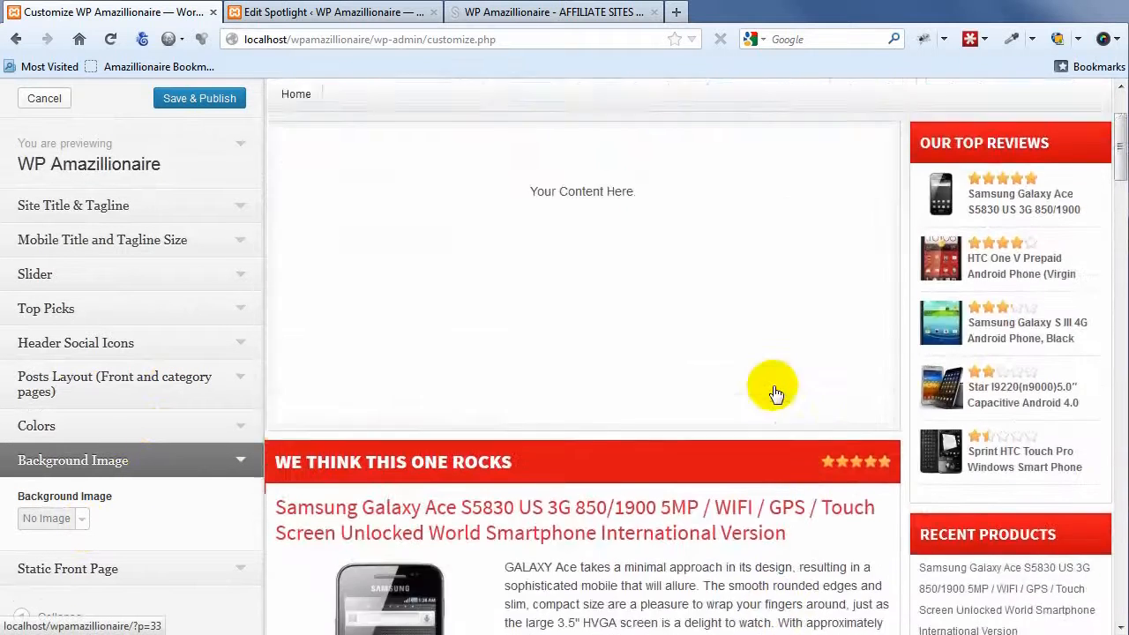
Check the page background on the live site's front page and return to the theme customizer.
{"action": "left_click", "coordinate": [490, 16]}
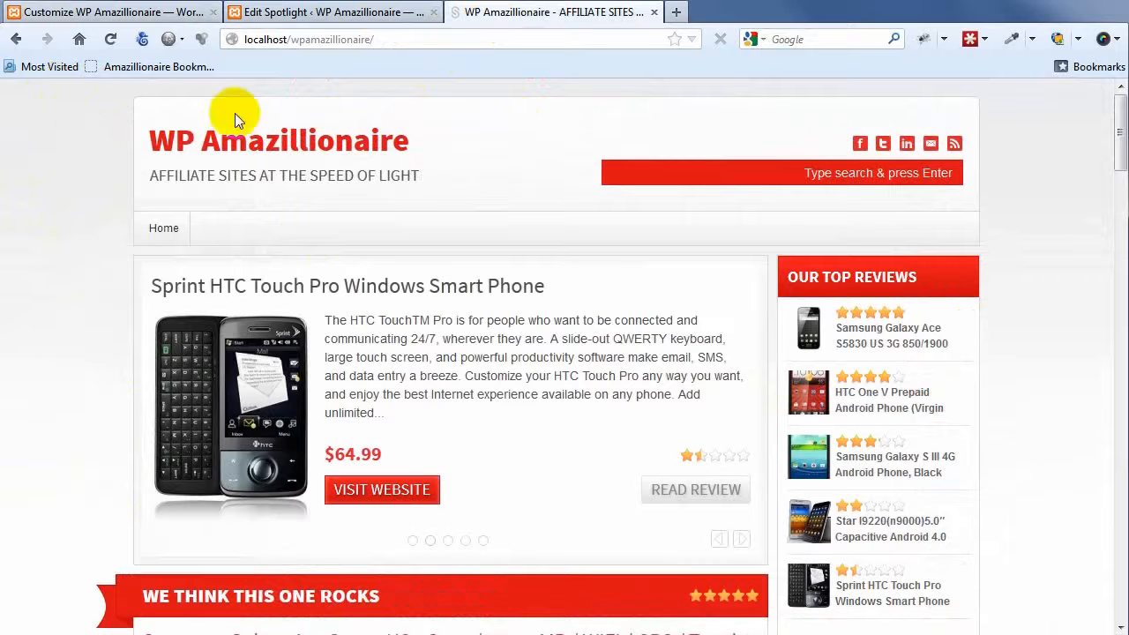
{"action": "left_click", "coordinate": [247, 12]}
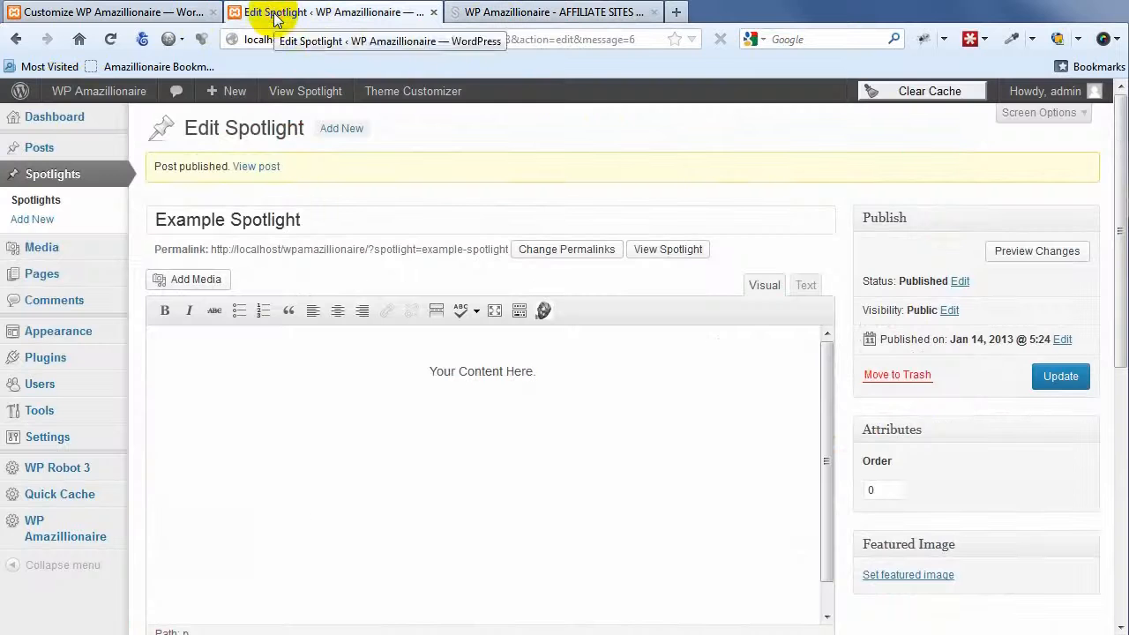
{"action": "left_click", "coordinate": [151, 17]}
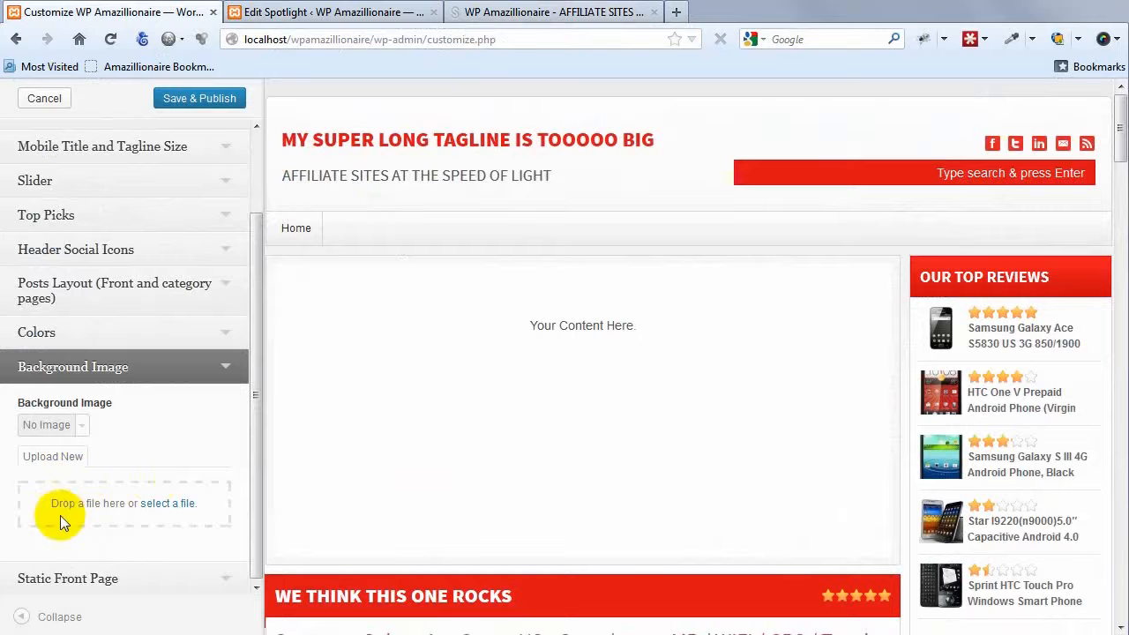
{"action": "left_click", "coordinate": [529, 12]}
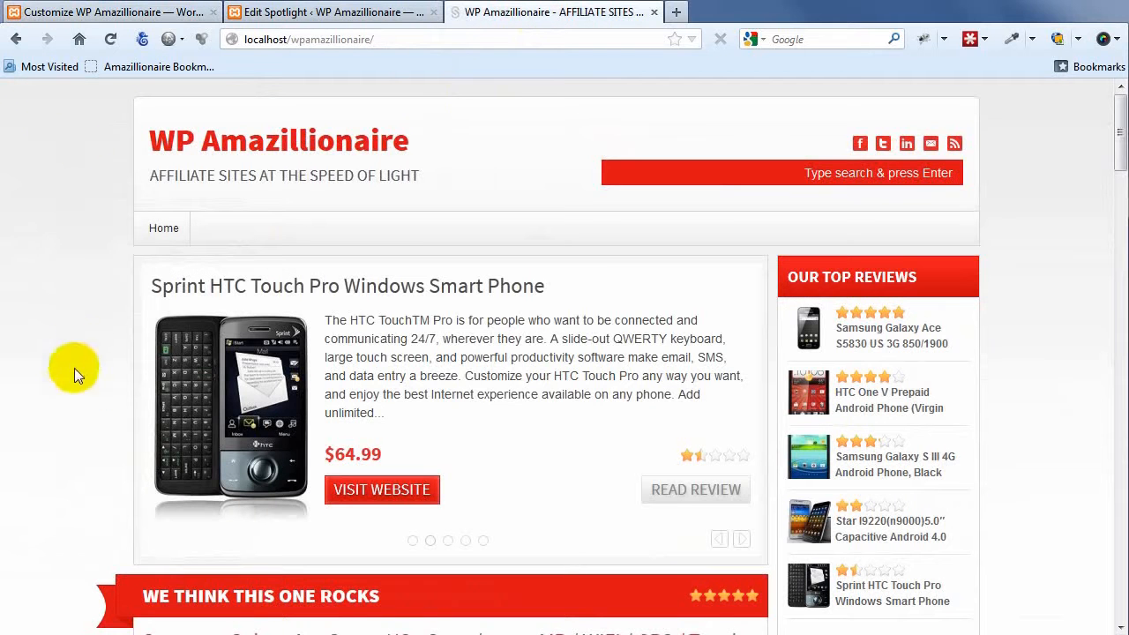
{"action": "left_click", "coordinate": [90, 11]}
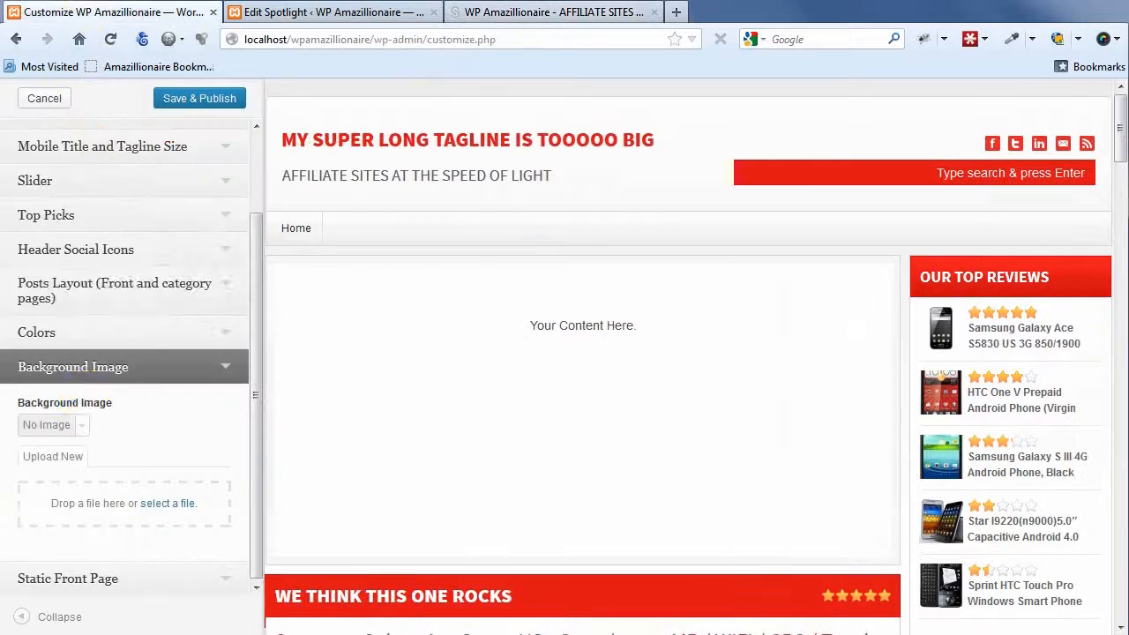
Open the Colors settings and set the Background Color to red (#dd3333).
{"action": "left_click", "coordinate": [125, 381]}
{"action": "left_click", "coordinate": [120, 436]}
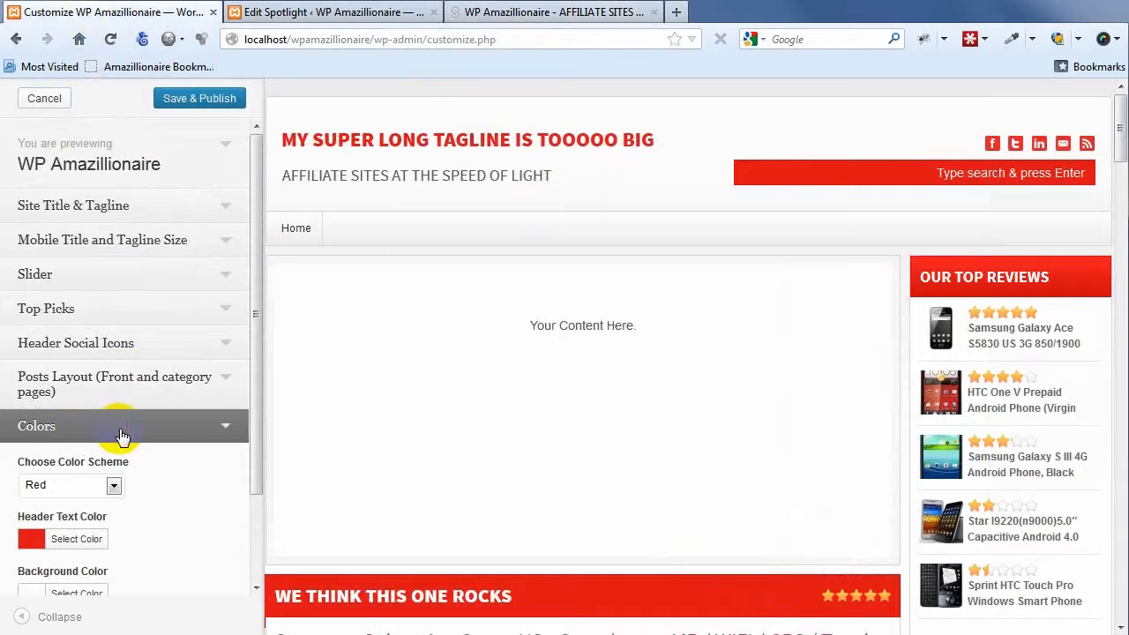
{"action": "scroll", "coordinate": [212, 282], "scroll_direction": "down", "scroll_amount": 2}
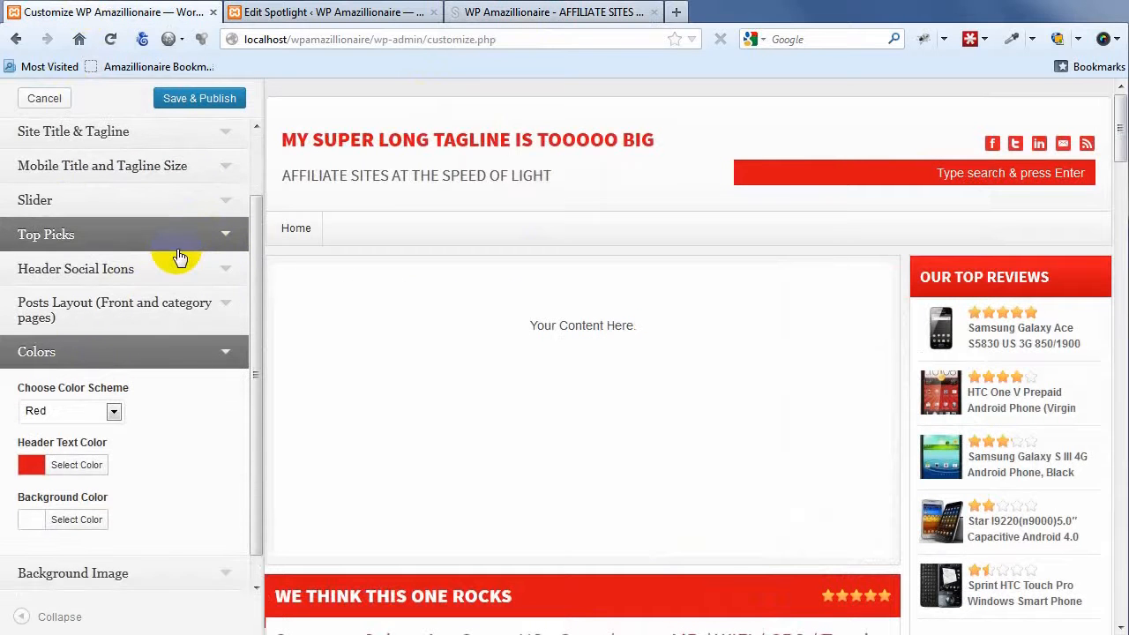
{"action": "scroll", "coordinate": [179, 255], "scroll_direction": "down", "scroll_amount": 1}
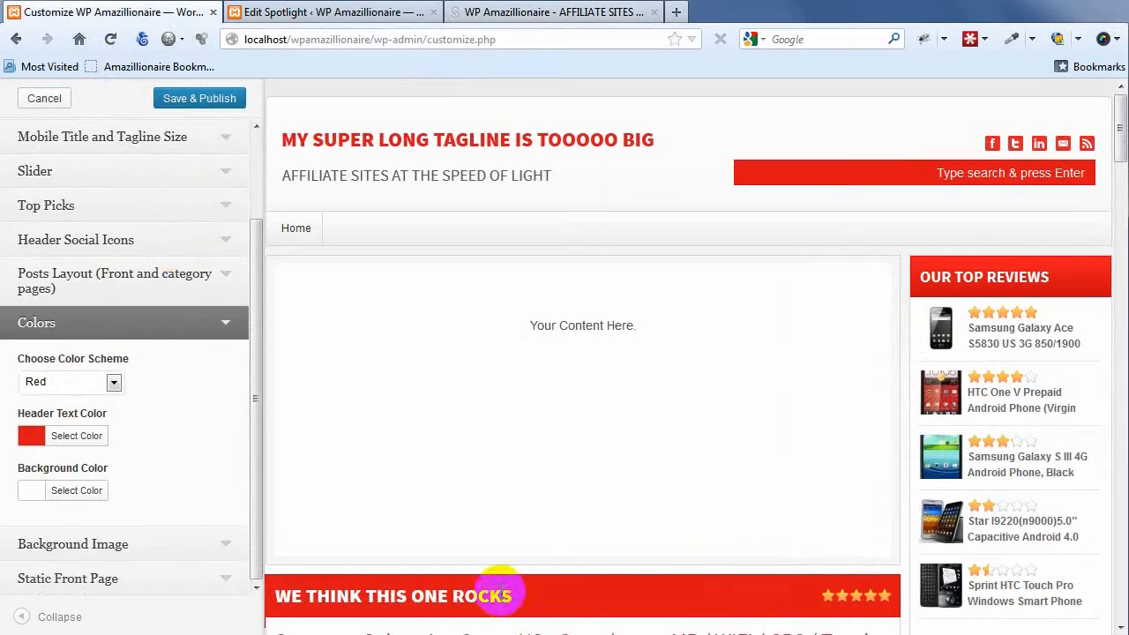
{"action": "left_click", "coordinate": [40, 499]}
{"action": "left_click_drag", "start_coordinate": [252, 482], "coordinate": [252, 562]}
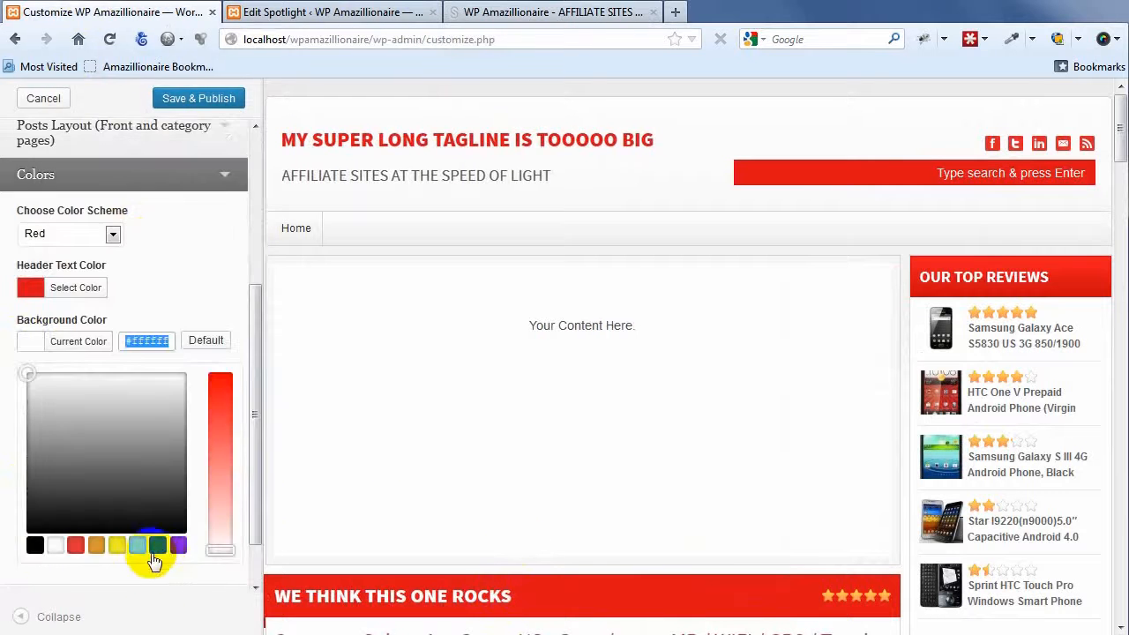
{"action": "left_click", "coordinate": [77, 546]}
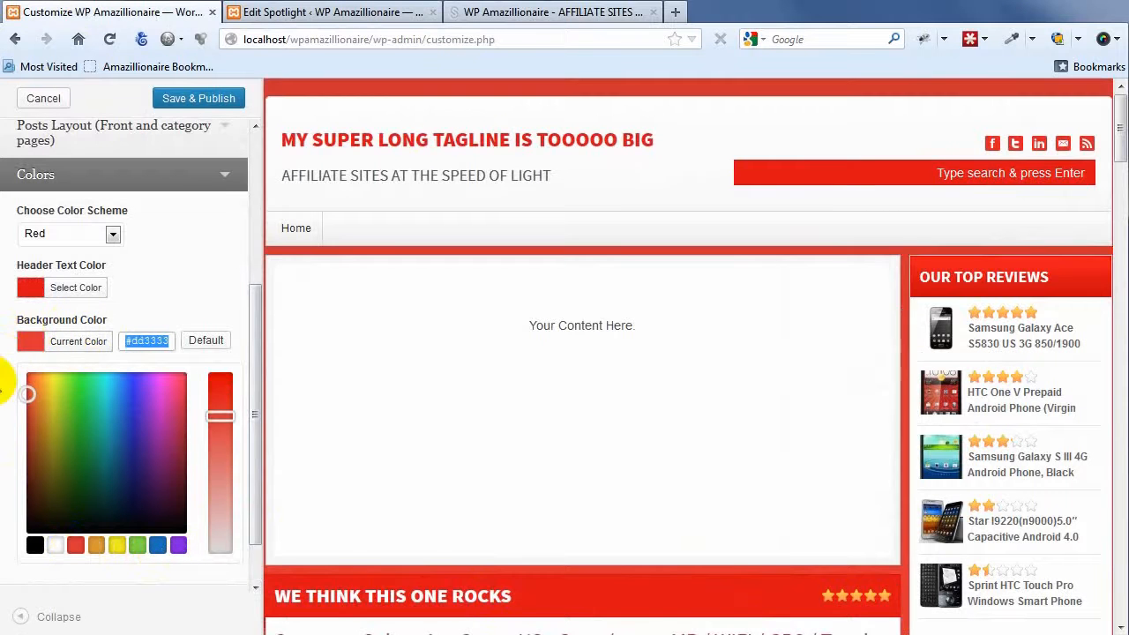
Widen the browser window and inspect the red page background around the header, product listings and sidebar of the preview.
{"action": "left_click_drag", "start_coordinate": [2, 381], "coordinate": [0, 381]}
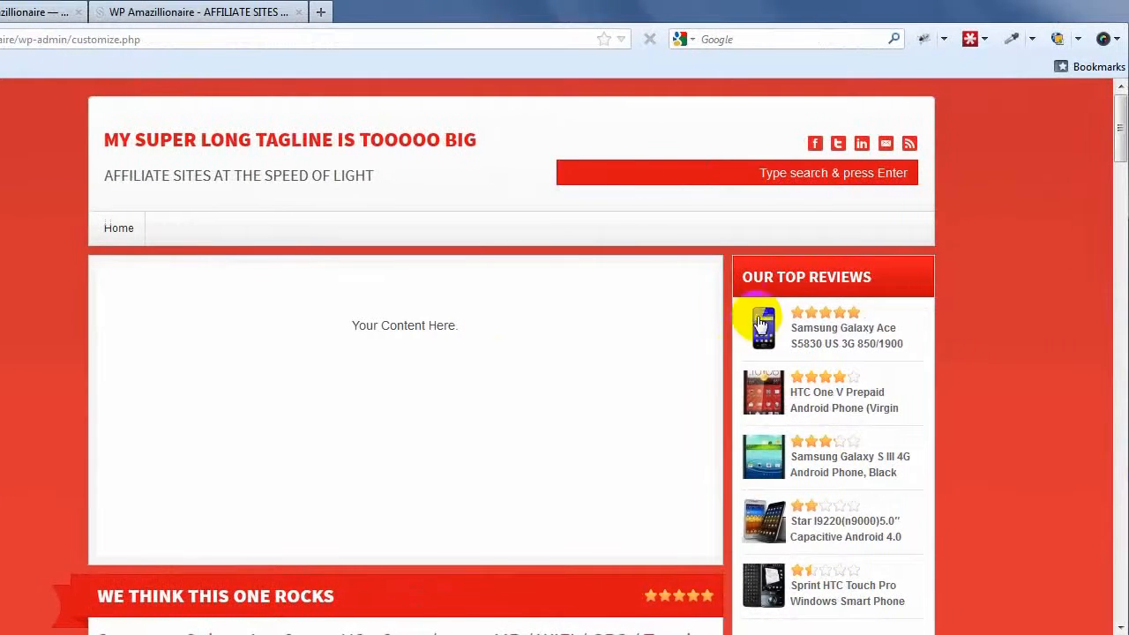
{"action": "scroll", "coordinate": [868, 325], "scroll_direction": "down", "scroll_amount": 3}
{"action": "scroll", "coordinate": [999, 323], "scroll_direction": "down", "scroll_amount": 15}
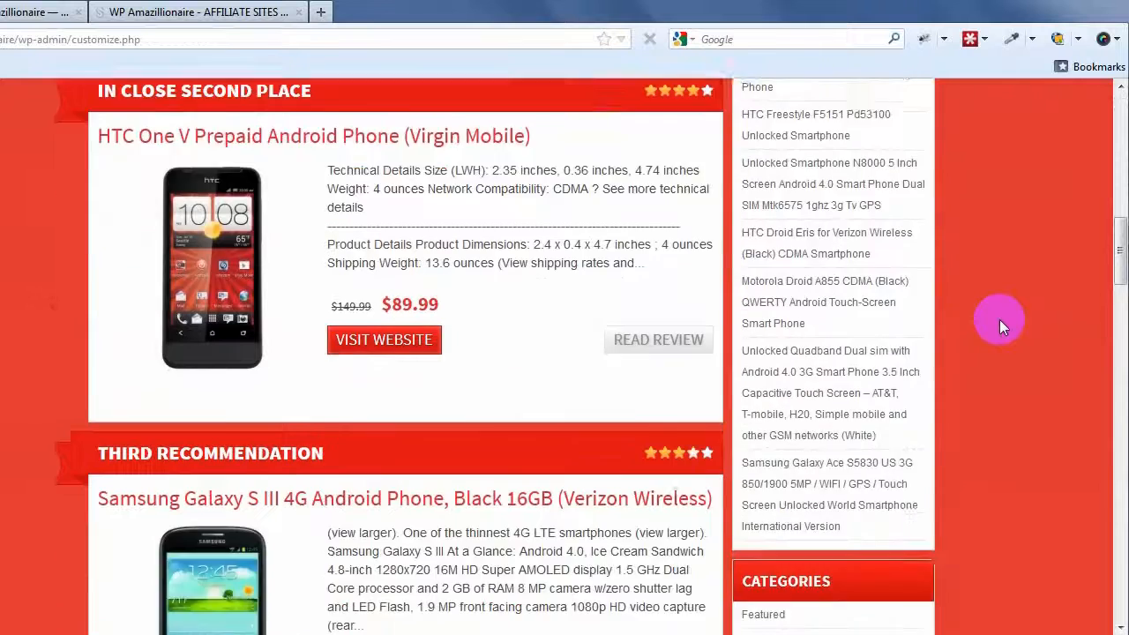
{"action": "scroll", "coordinate": [999, 322], "scroll_direction": "up", "scroll_amount": 15}
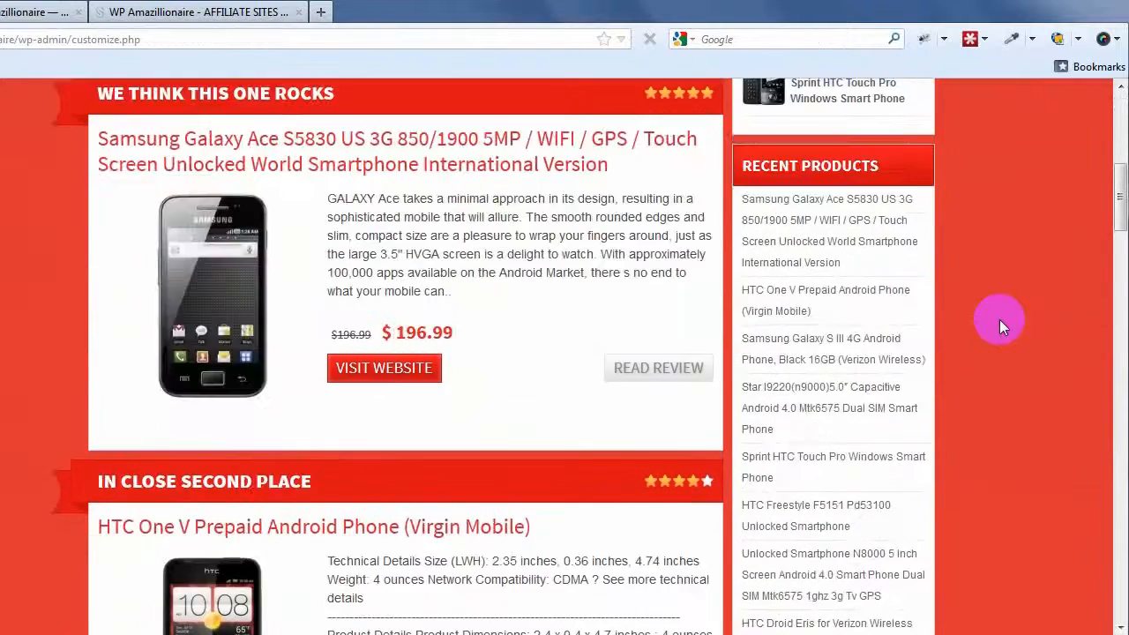
{"action": "scroll", "coordinate": [999, 325], "scroll_direction": "up", "scroll_amount": 3}
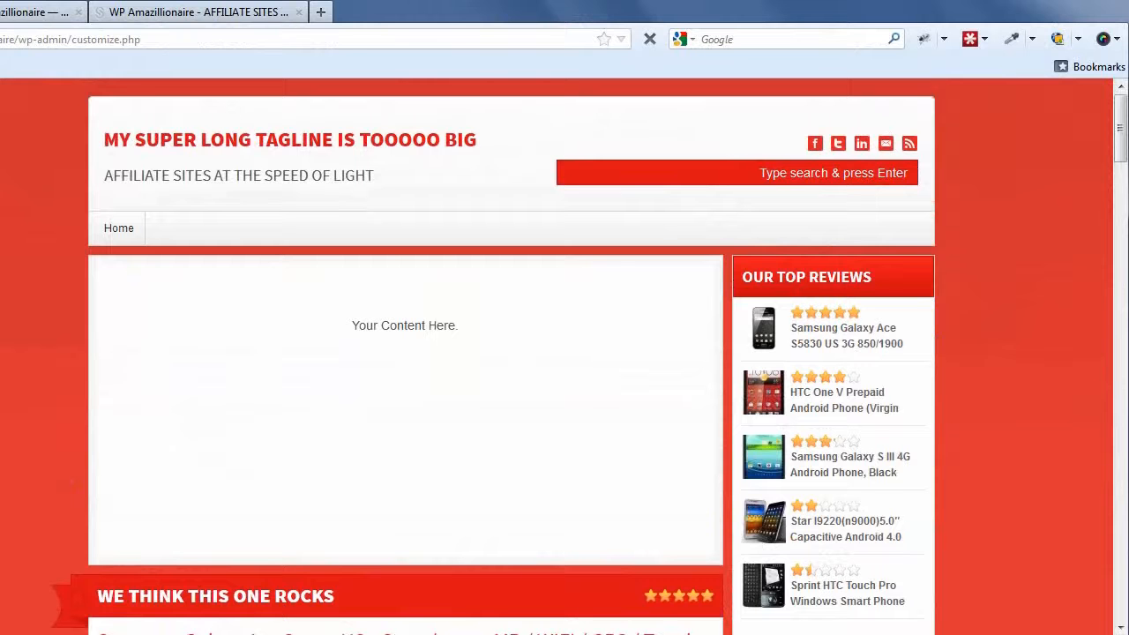
Inspect the black page background around the featured products, sidebar widgets and product rows in the preview.
{"action": "scroll", "coordinate": [1085, 226], "scroll_direction": "down", "scroll_amount": 6}
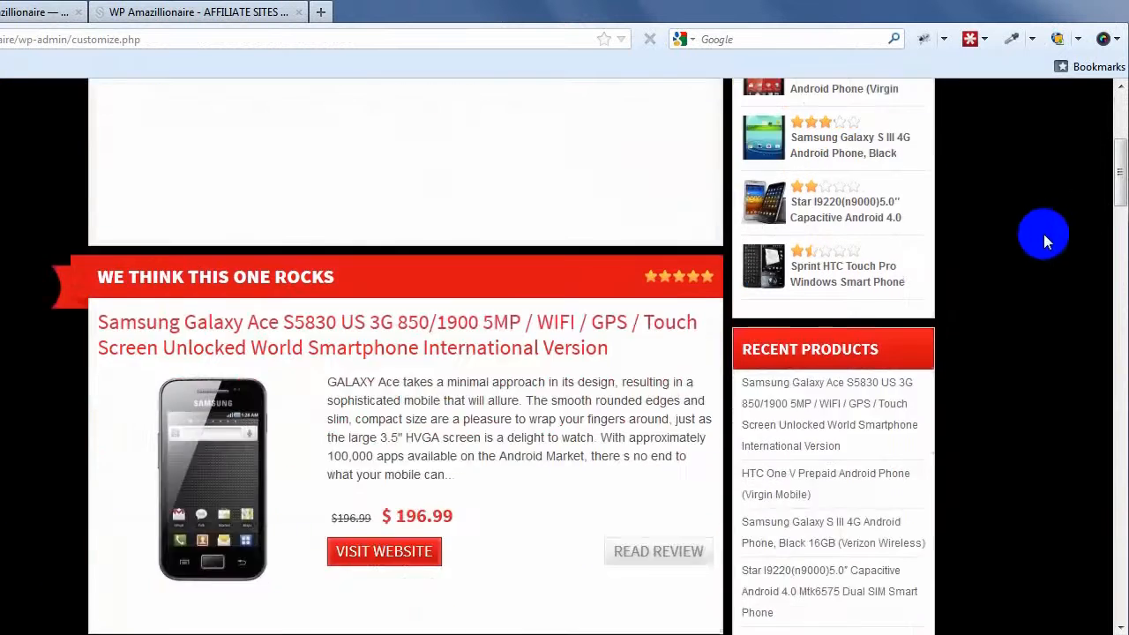
{"action": "scroll", "coordinate": [1043, 234], "scroll_direction": "down", "scroll_amount": 15}
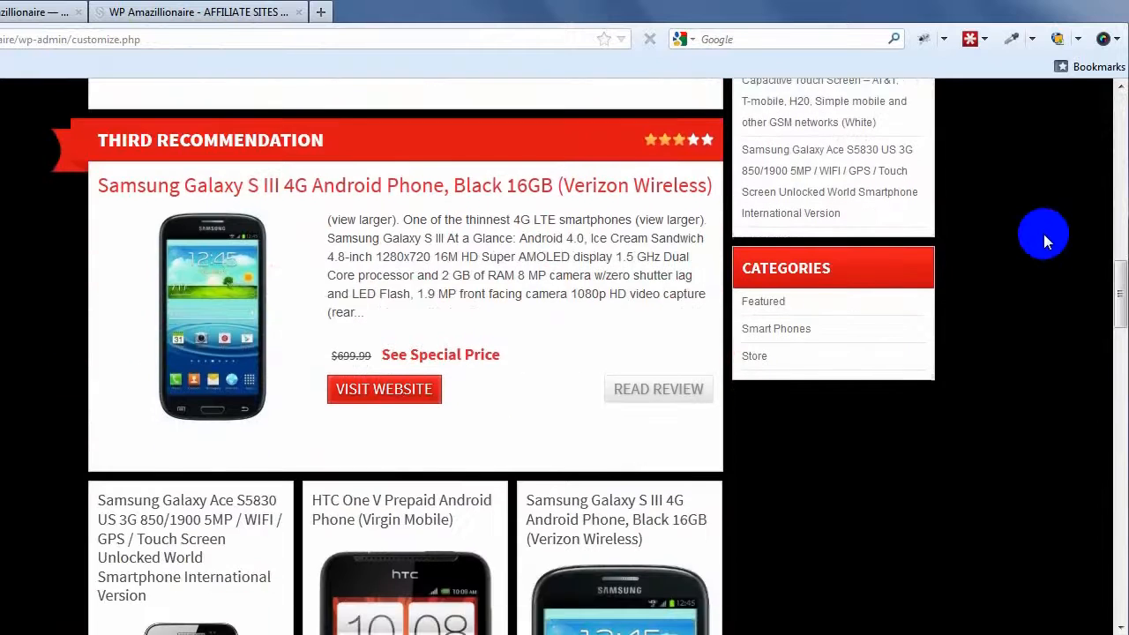
{"action": "scroll", "coordinate": [1043, 234], "scroll_direction": "down", "scroll_amount": 5}
{"action": "scroll", "coordinate": [1043, 234], "scroll_direction": "up", "scroll_amount": 16}
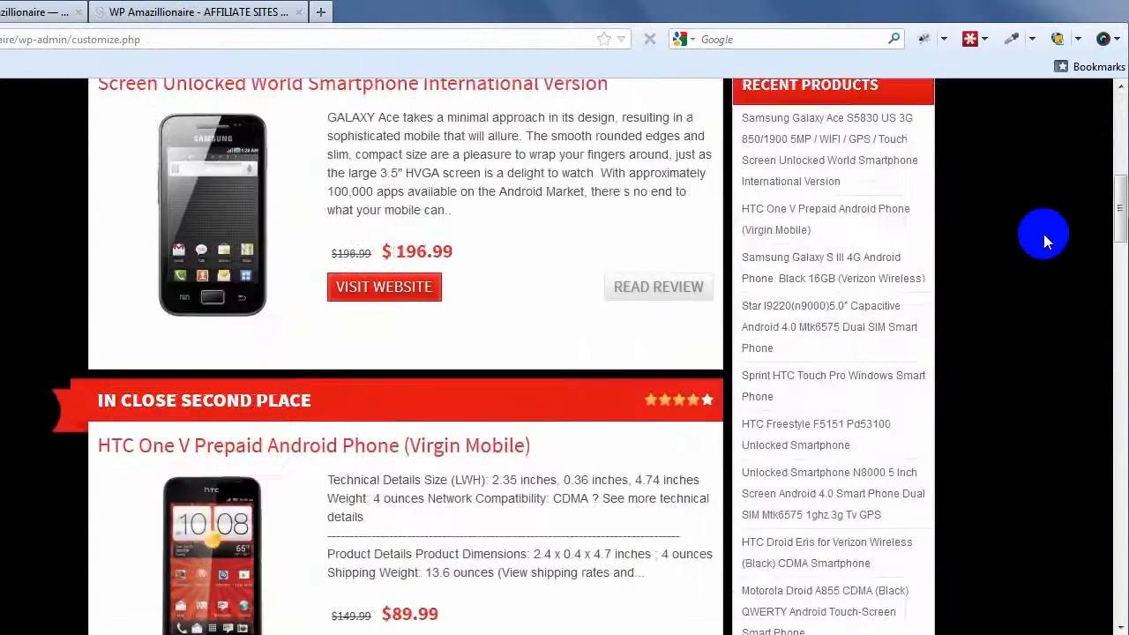
{"action": "scroll", "coordinate": [1043, 233], "scroll_direction": "up", "scroll_amount": 12}
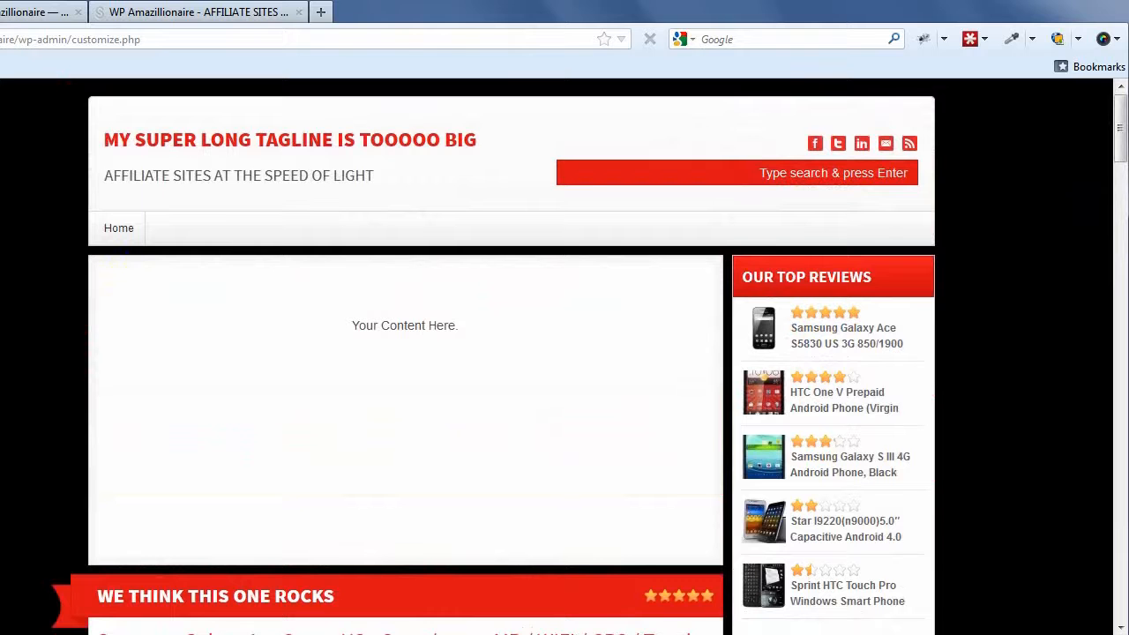
Restore the browser window, reset the Background Color to its default #ffffff and close the color picker.
{"action": "left_click_drag", "start_coordinate": [0, 324], "coordinate": [4, 324]}
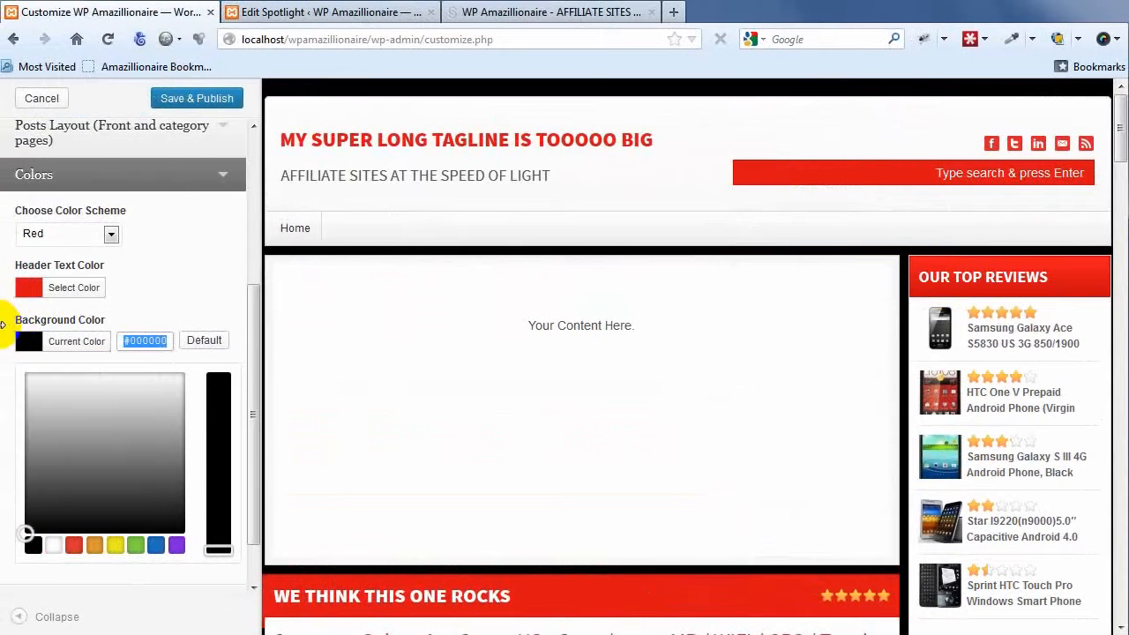
{"action": "left_click", "coordinate": [203, 341]}
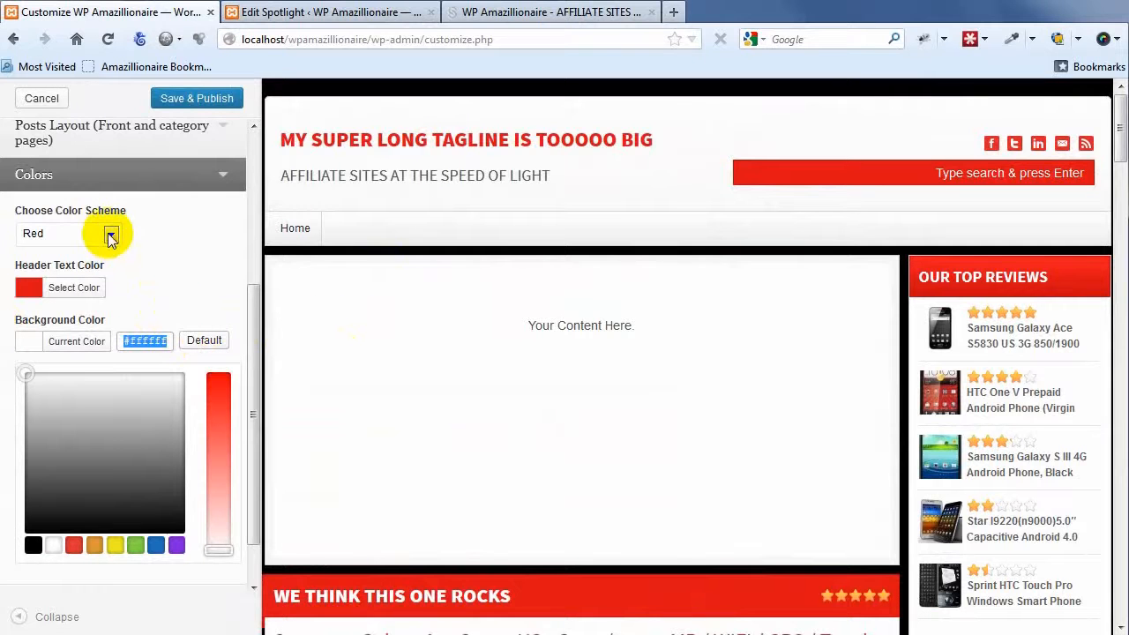
{"action": "left_click", "coordinate": [199, 255]}
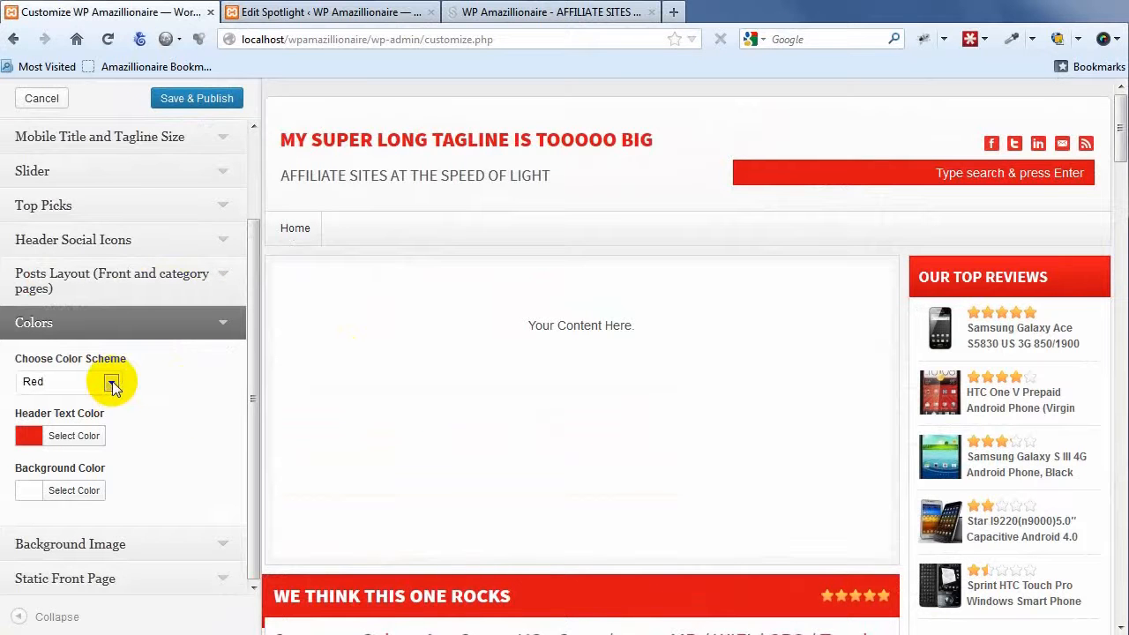
Apply the Blue color scheme and check it on the headings, ribbons and buttons throughout the preview.
{"action": "left_click", "coordinate": [111, 383]}
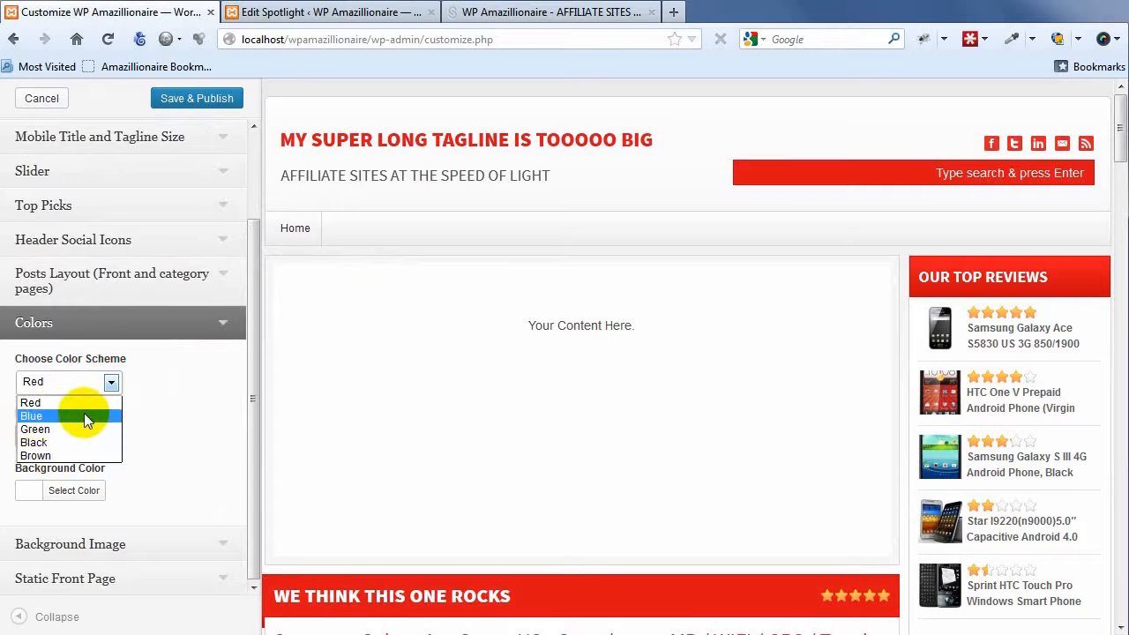
{"action": "left_click", "coordinate": [85, 415]}
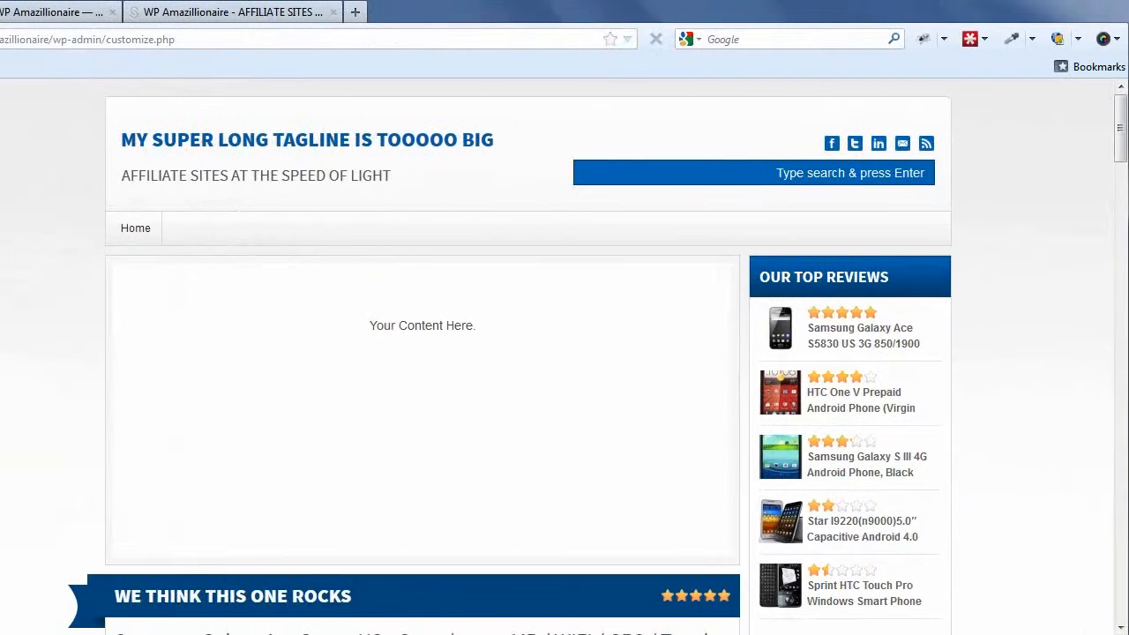
{"action": "scroll", "coordinate": [860, 250], "scroll_direction": "down", "scroll_amount": 2}
{"action": "scroll", "coordinate": [976, 322], "scroll_direction": "down", "scroll_amount": 7}
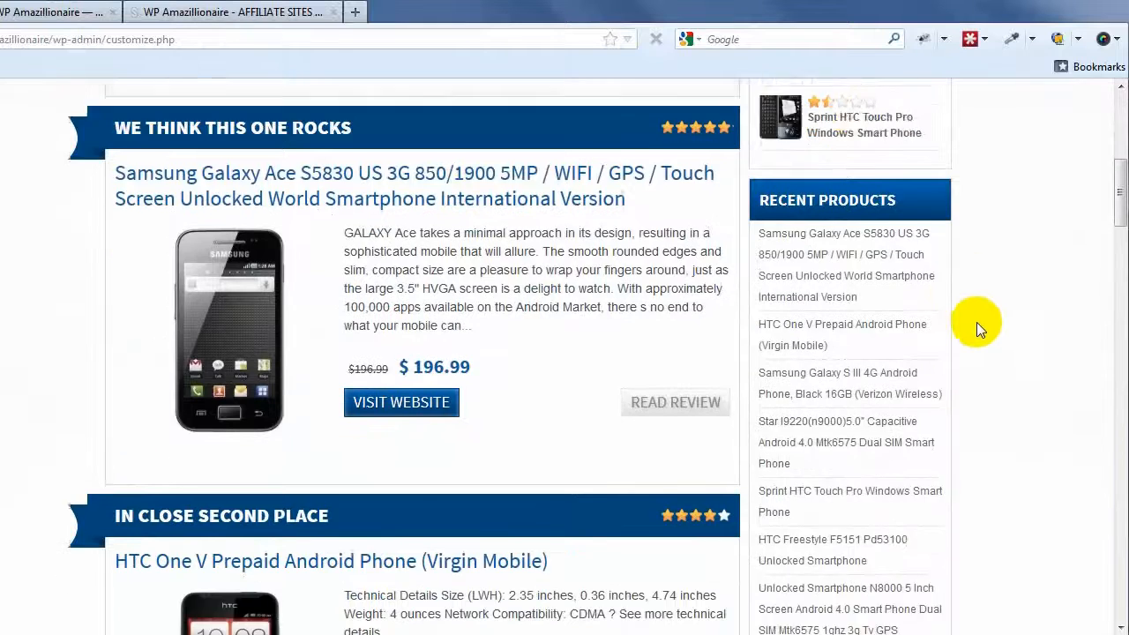
{"action": "scroll", "coordinate": [979, 329], "scroll_direction": "down", "scroll_amount": 5}
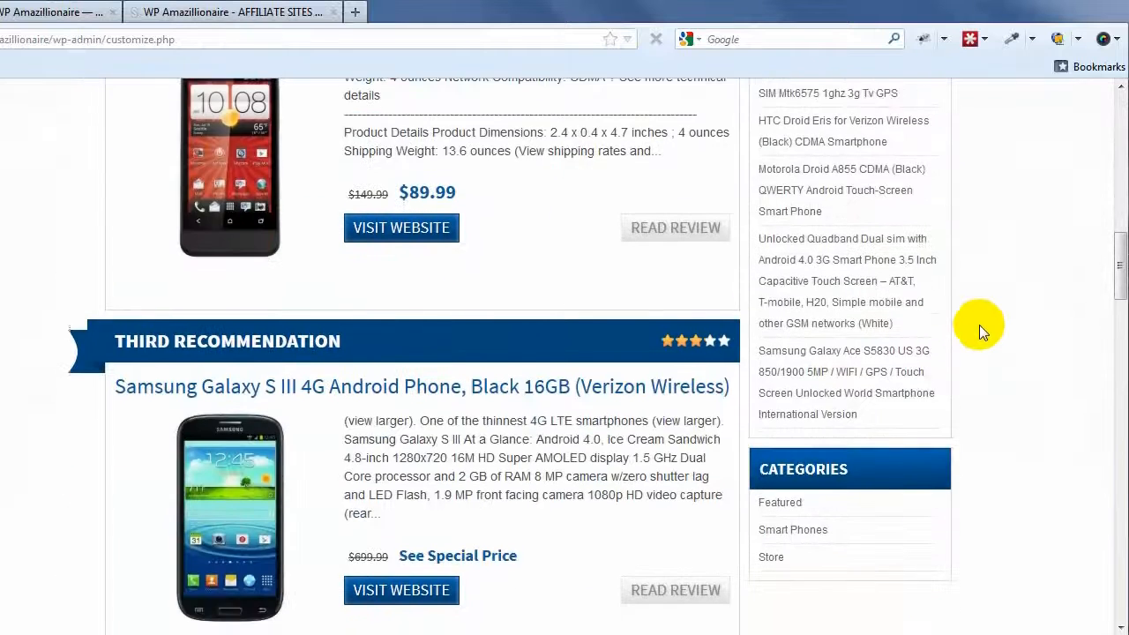
{"action": "scroll", "coordinate": [978, 328], "scroll_direction": "down", "scroll_amount": 2}
{"action": "left_click_drag", "start_coordinate": [1113, 305], "coordinate": [1120, 141]}
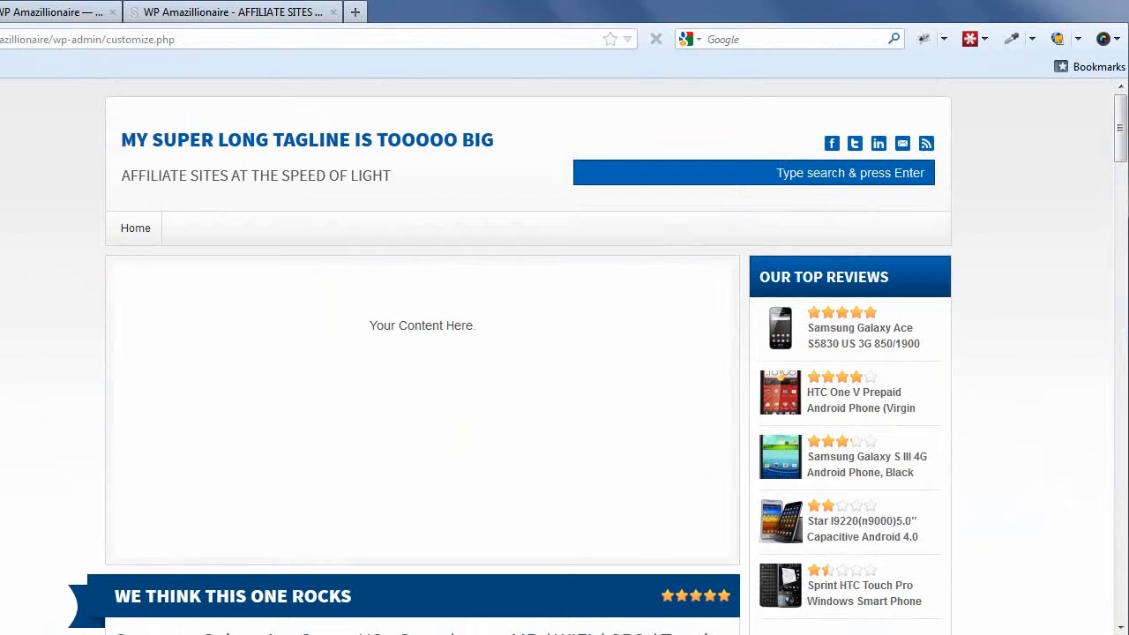
Set the Slider Content to Random Products Preformatted and collapse the Slider settings.
{"action": "left_click_drag", "start_coordinate": [0, 313], "coordinate": [2, 313]}
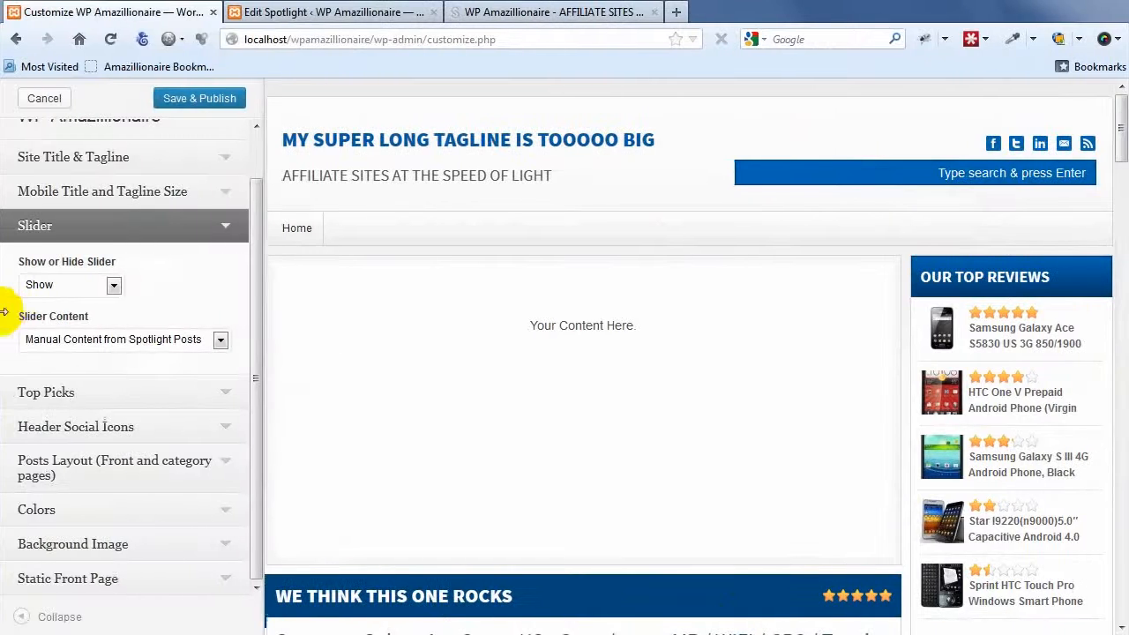
{"action": "left_click", "coordinate": [138, 344]}
{"action": "left_click", "coordinate": [128, 358]}
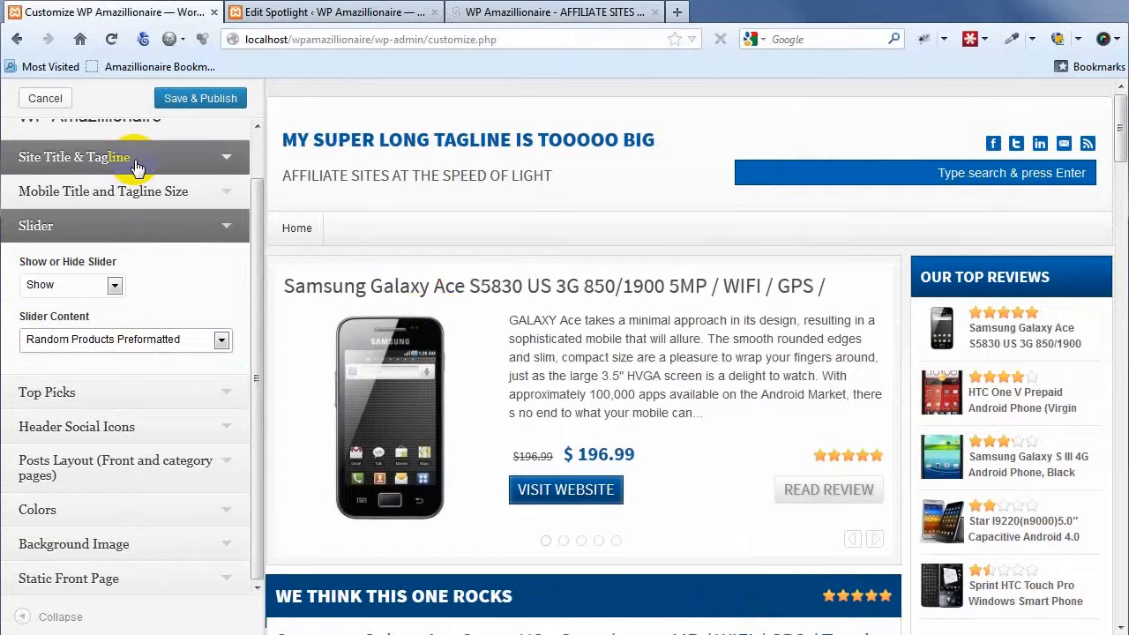
{"action": "left_click", "coordinate": [87, 229]}
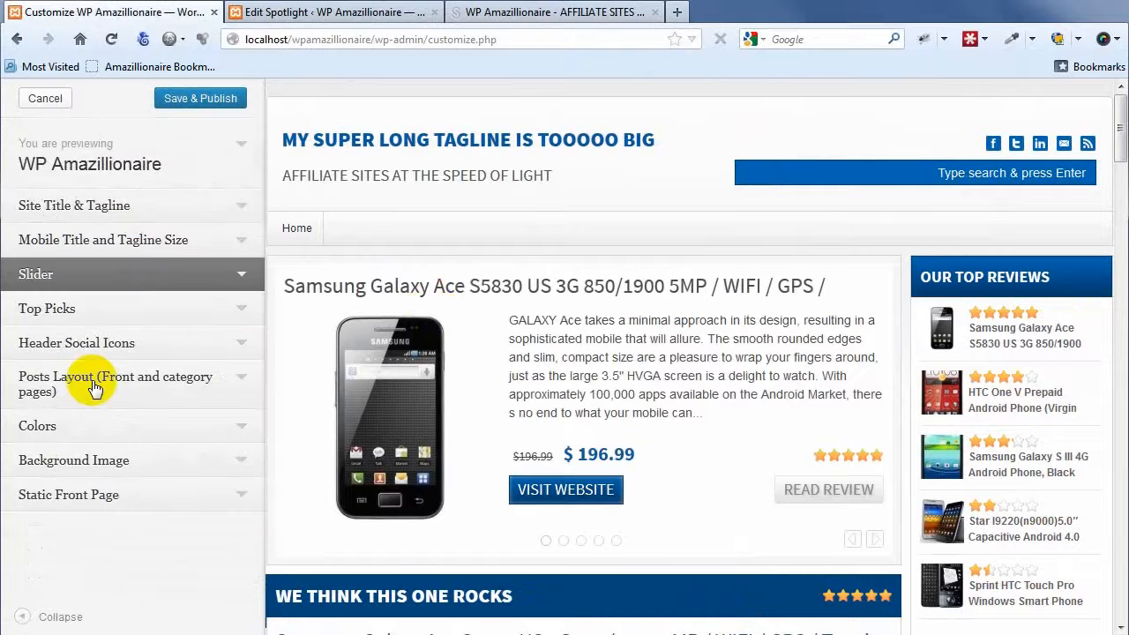
Reopen the Colors settings and change the color scheme to Green.
{"action": "left_click", "coordinate": [23, 426]}
{"action": "scroll", "coordinate": [139, 328], "scroll_direction": "down", "scroll_amount": 2}
{"action": "left_click", "coordinate": [116, 387]}
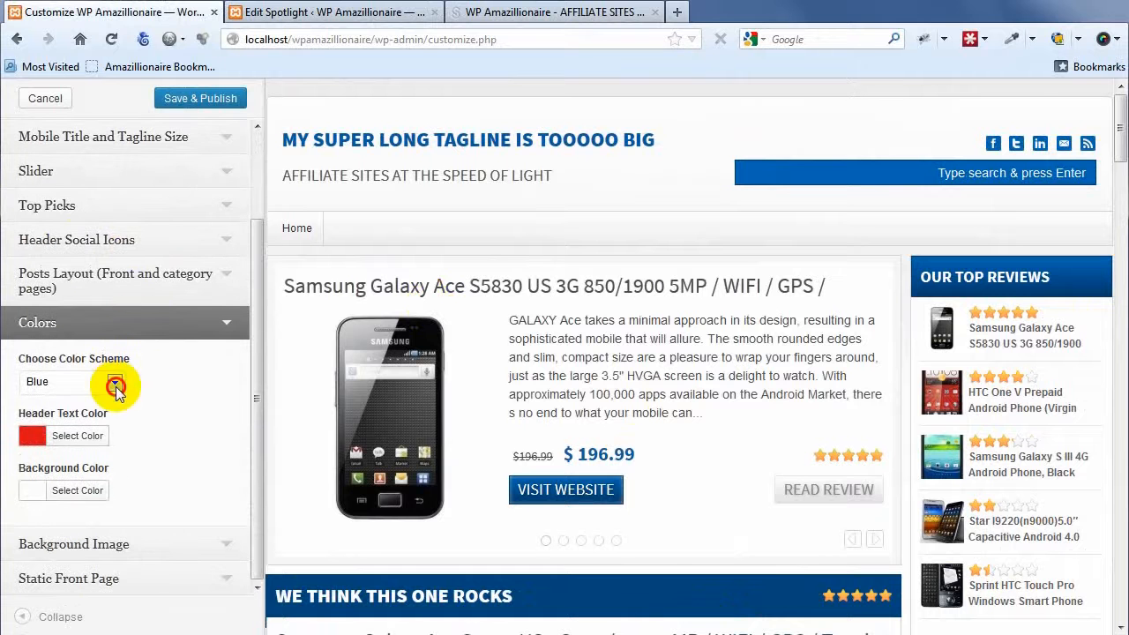
{"action": "left_click", "coordinate": [55, 420]}
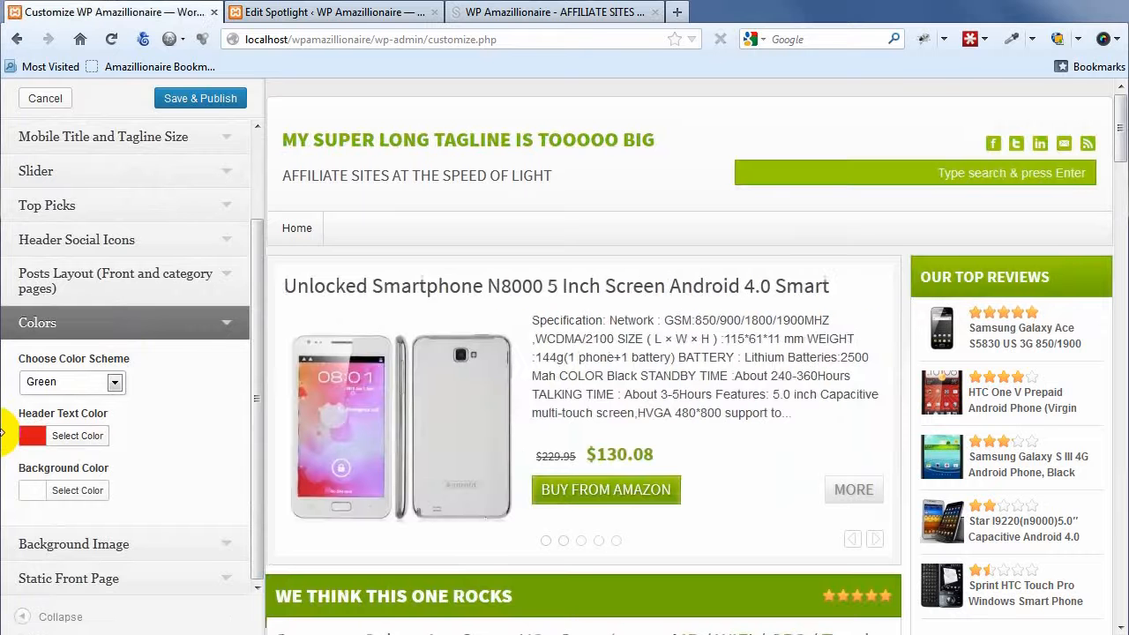
Widen the browser window and examine the Green color scheme from the slider down to the product rows.
{"action": "left_click_drag", "start_coordinate": [1, 432], "coordinate": [0, 432]}
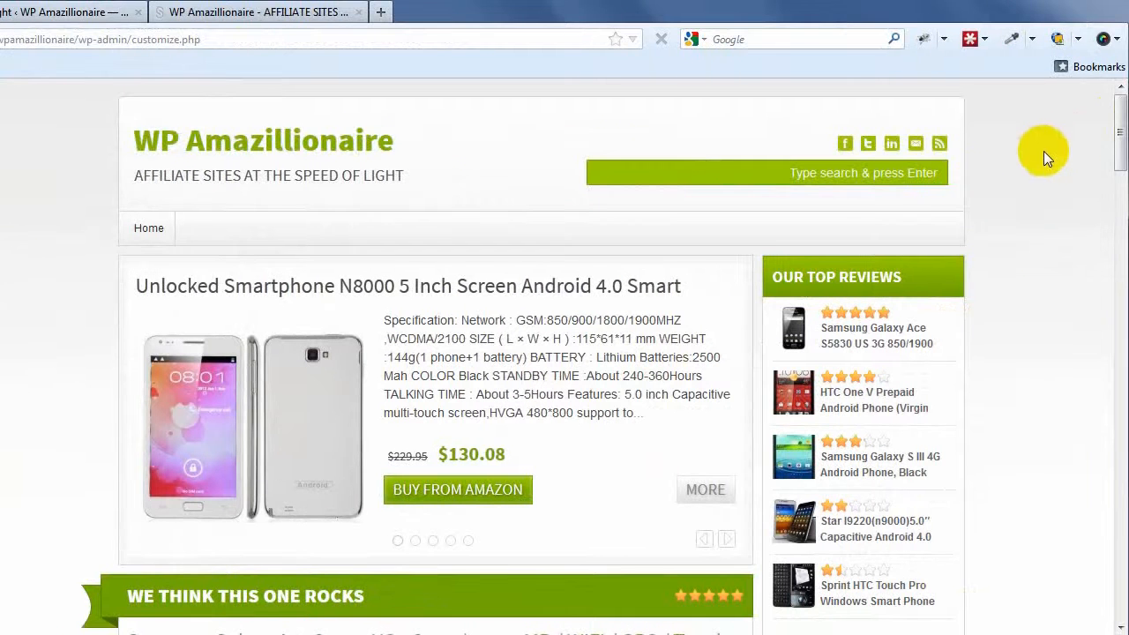
{"action": "scroll", "coordinate": [1099, 136], "scroll_direction": "down", "scroll_amount": 5}
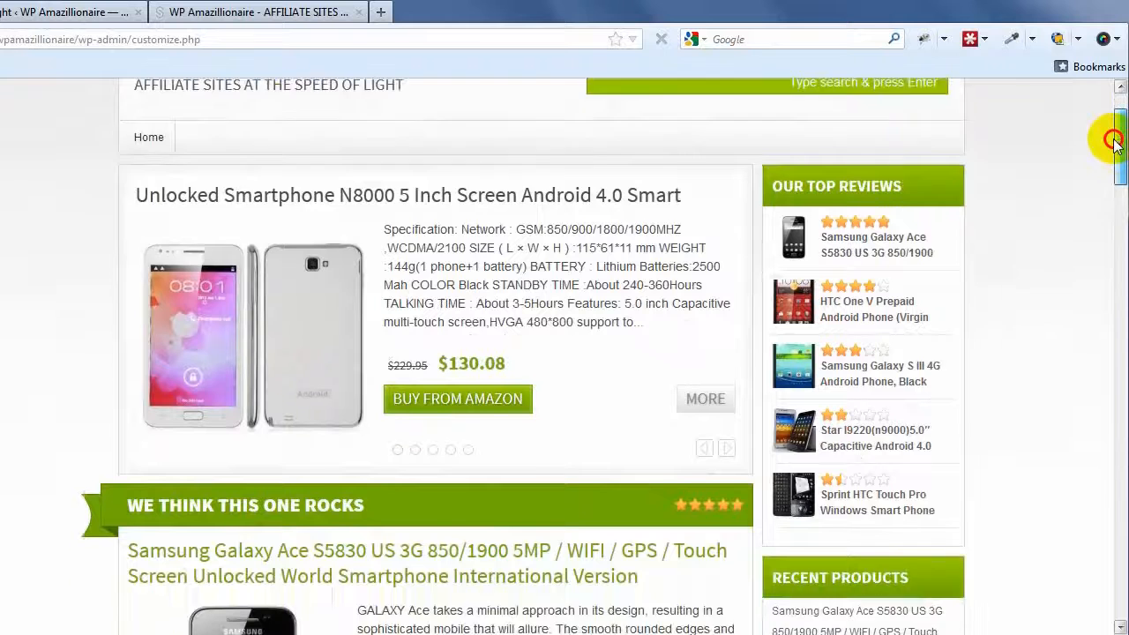
{"action": "scroll", "coordinate": [1098, 172], "scroll_direction": "down", "scroll_amount": 2}
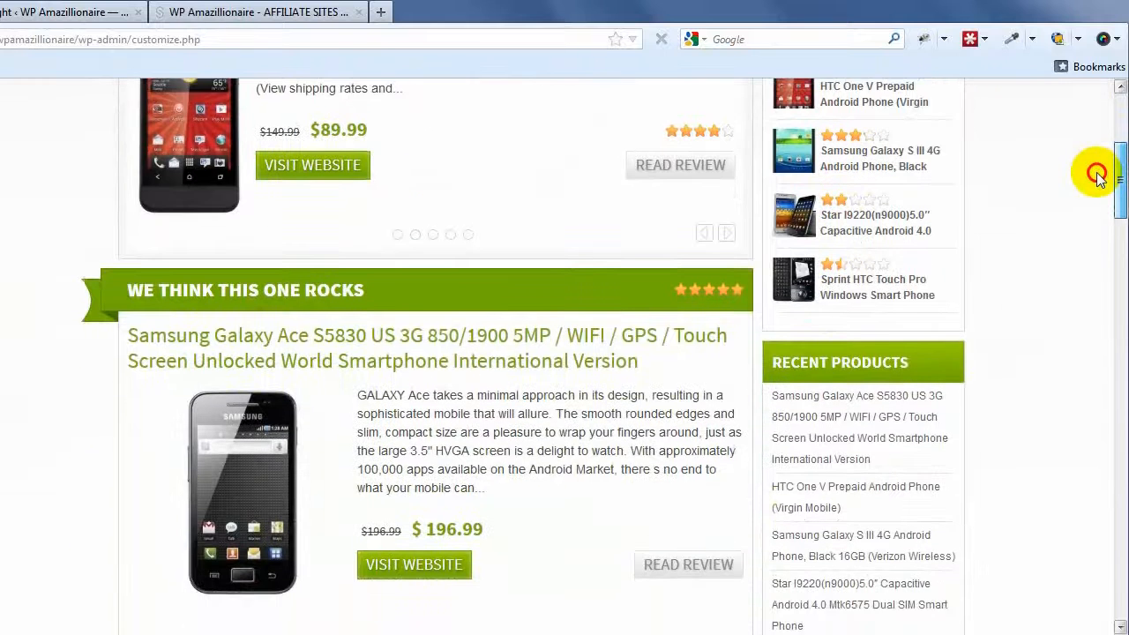
{"action": "scroll", "coordinate": [1096, 181], "scroll_direction": "down", "scroll_amount": 6}
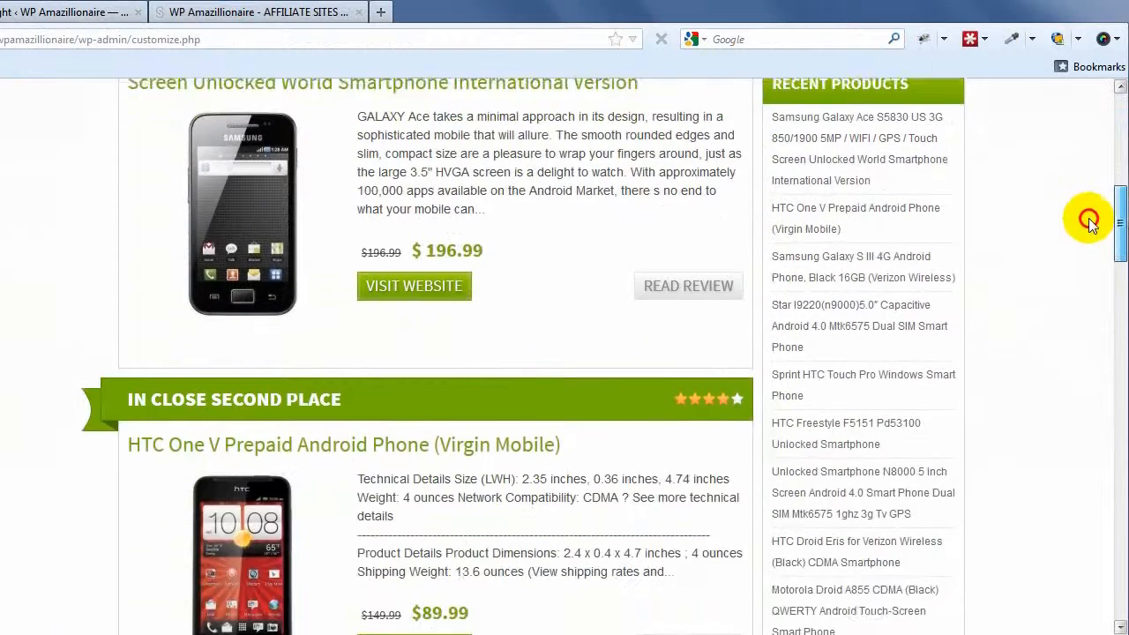
{"action": "scroll", "coordinate": [1087, 241], "scroll_direction": "down", "scroll_amount": 12}
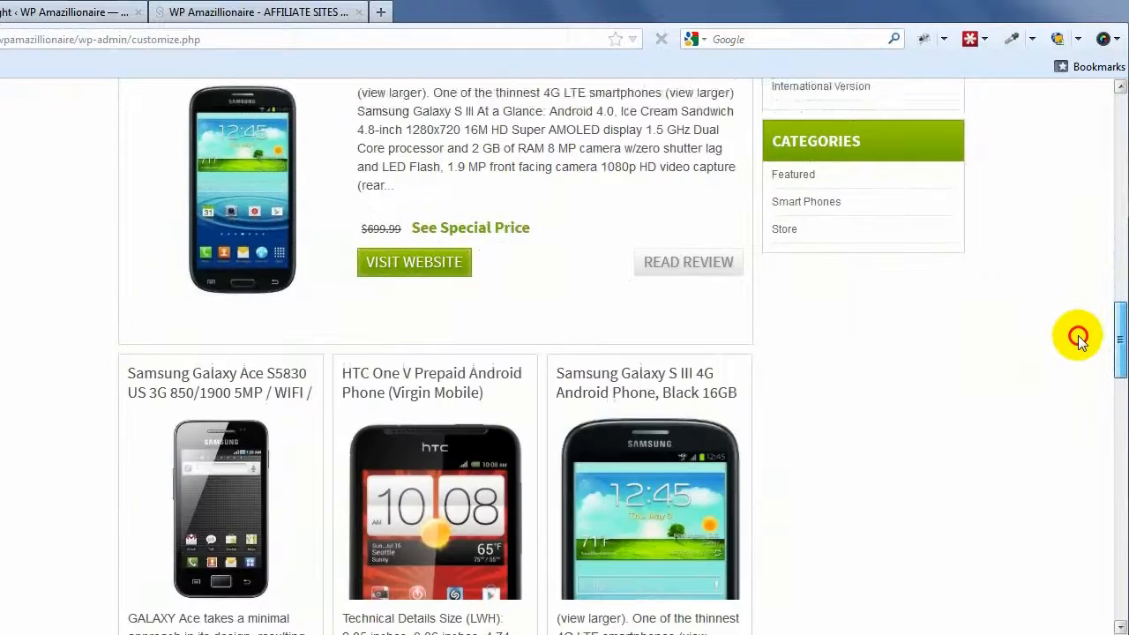
{"action": "scroll", "coordinate": [1078, 370], "scroll_direction": "up", "scroll_amount": 15}
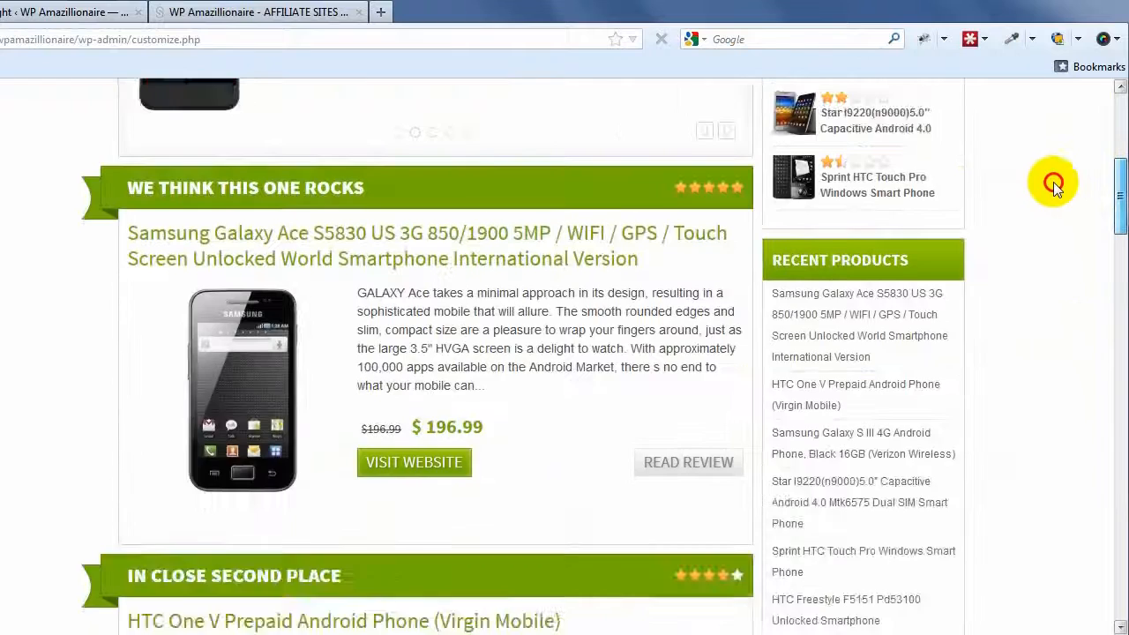
{"action": "scroll", "coordinate": [1065, 130], "scroll_direction": "up", "scroll_amount": 2}
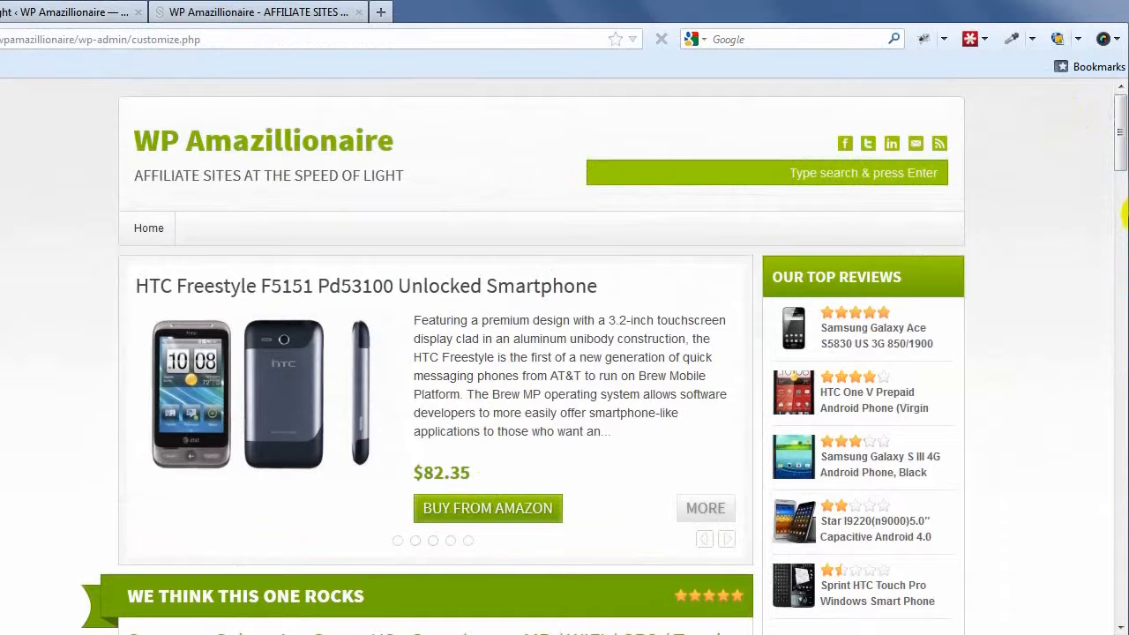
Examine the black color scheme in the preview from the header and slider down to the product grid.
{"action": "scroll", "coordinate": [1030, 175], "scroll_direction": "down", "scroll_amount": 6}
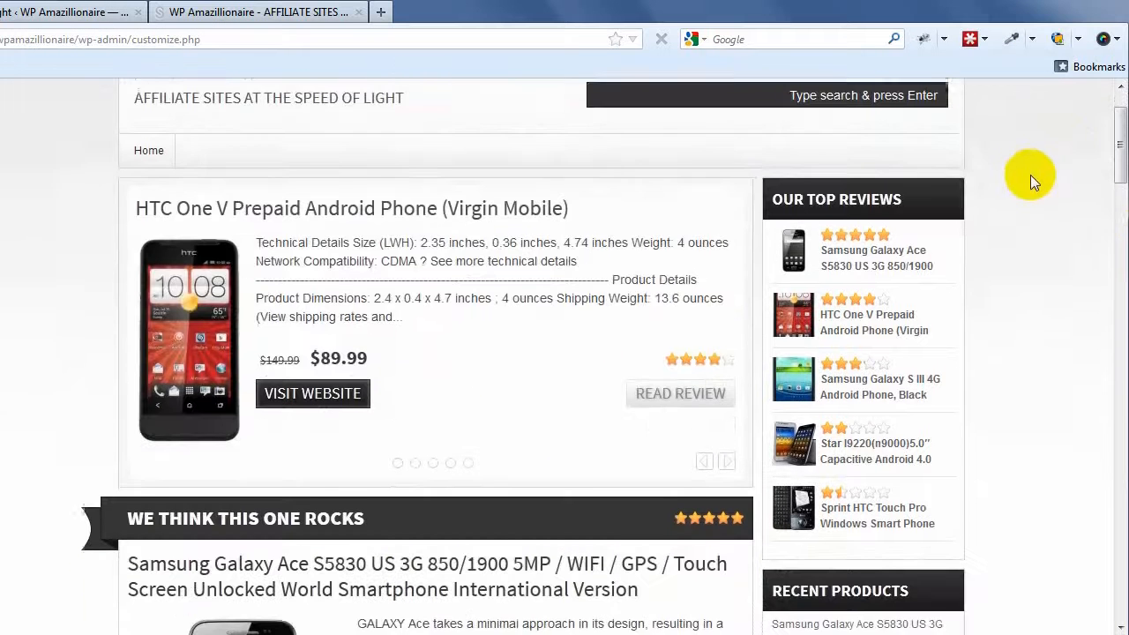
{"action": "scroll", "coordinate": [1030, 175], "scroll_direction": "down", "scroll_amount": 18}
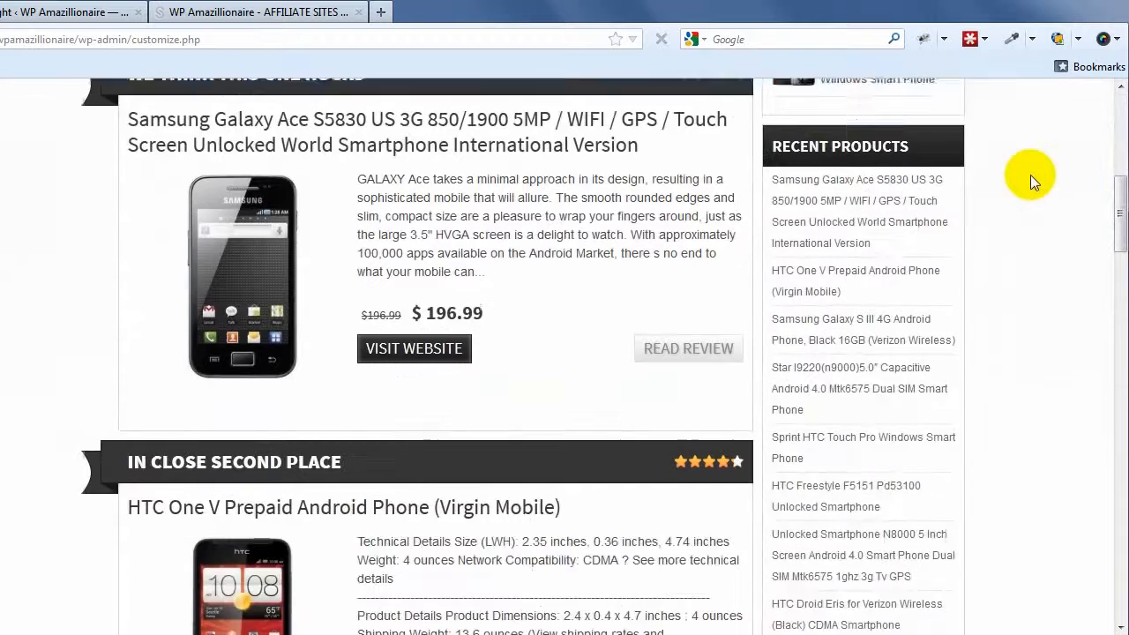
{"action": "scroll", "coordinate": [1030, 174], "scroll_direction": "down", "scroll_amount": 15}
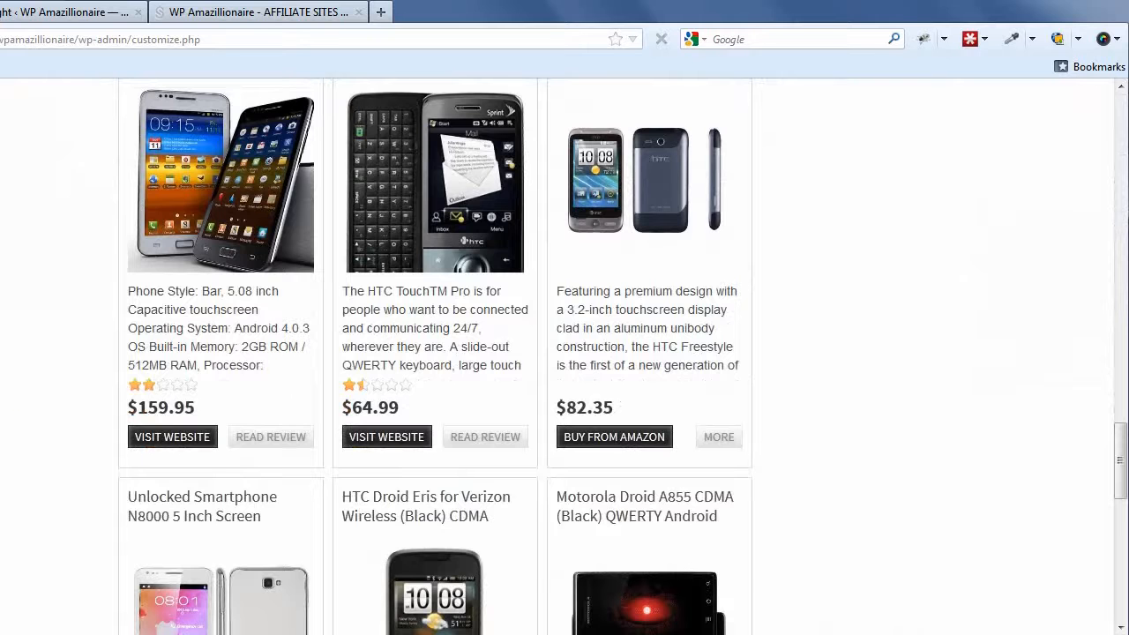
Examine the Brown color scheme on the site title, slider, recommendation ribbons, sidebar headings and product grid buttons.
{"action": "scroll", "coordinate": [833, 434], "scroll_direction": "up", "scroll_amount": 2}
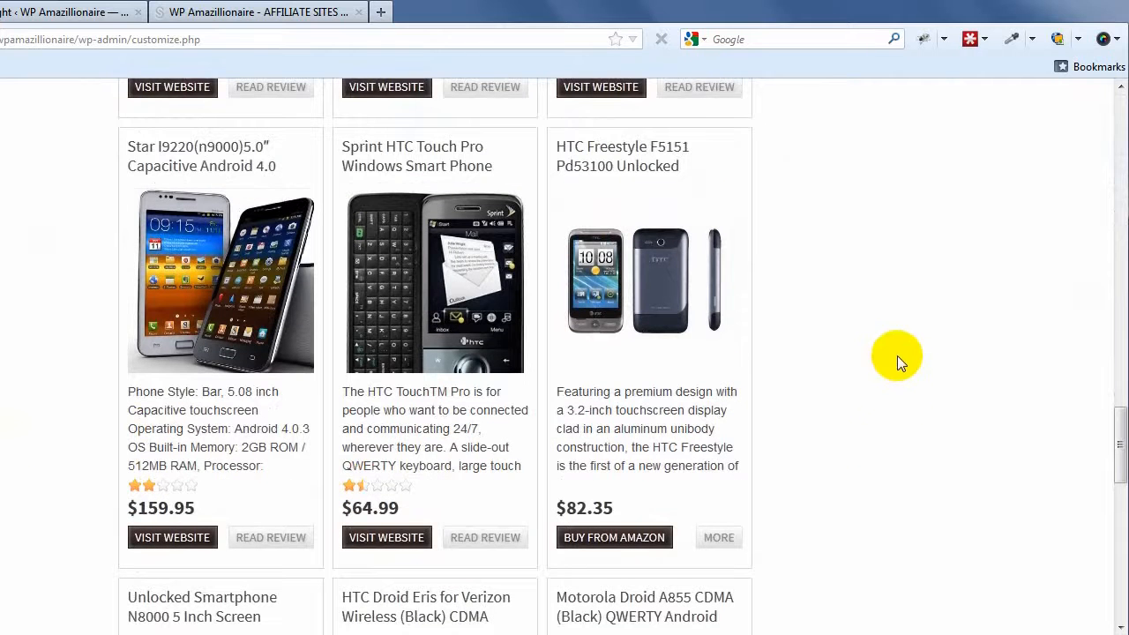
{"action": "scroll", "coordinate": [897, 342], "scroll_direction": "up", "scroll_amount": 20}
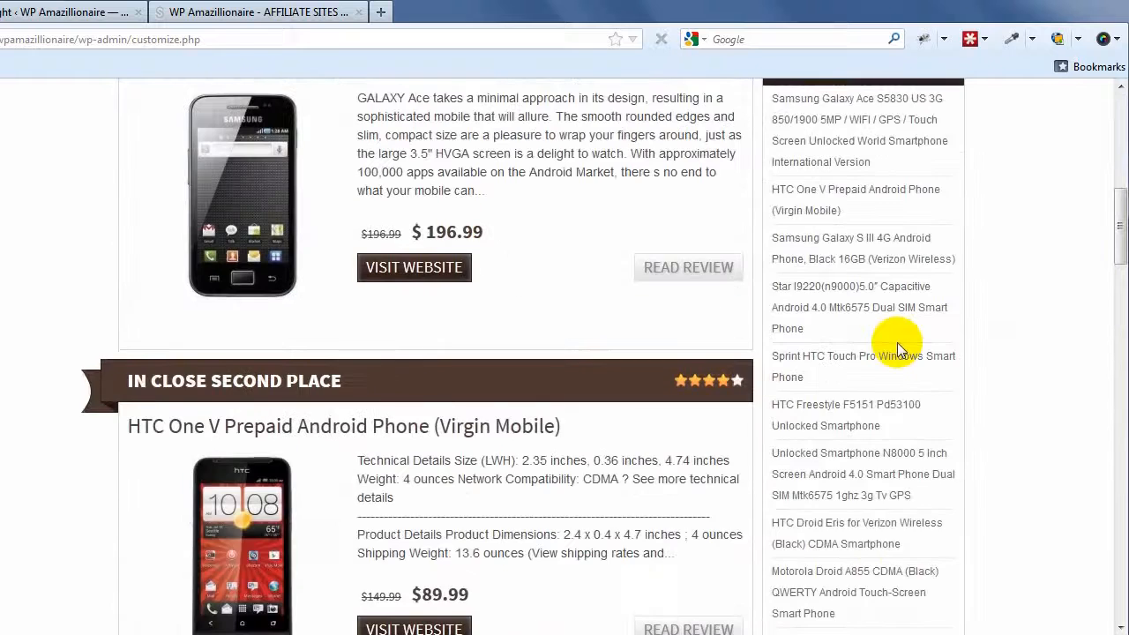
{"action": "scroll", "coordinate": [897, 342], "scroll_direction": "up", "scroll_amount": 12}
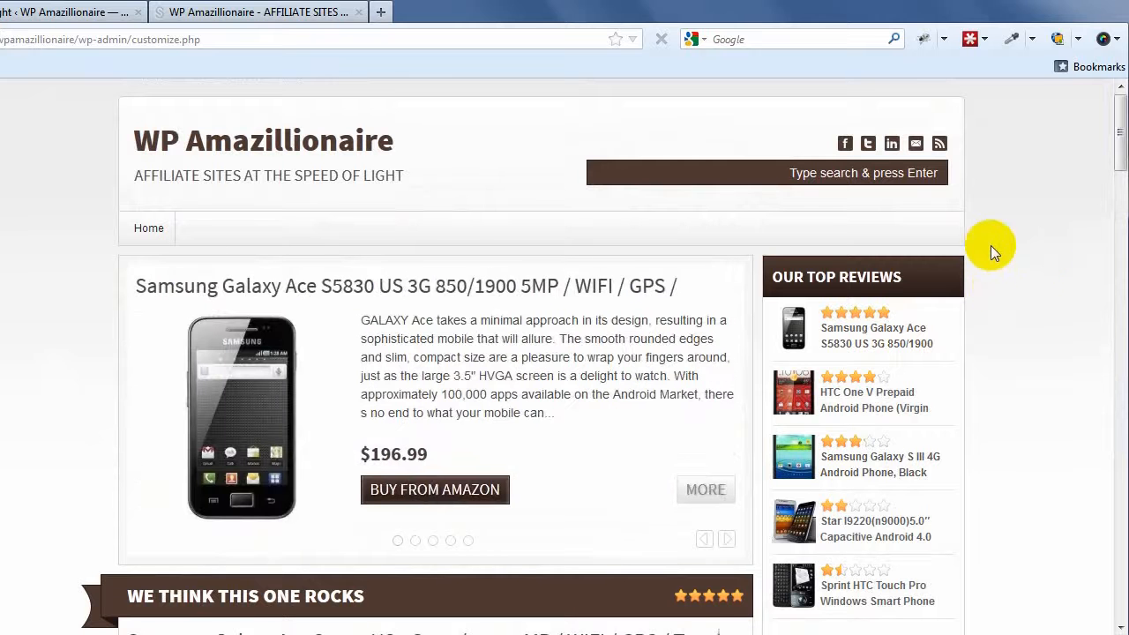
{"action": "scroll", "coordinate": [990, 247], "scroll_direction": "down", "scroll_amount": 2}
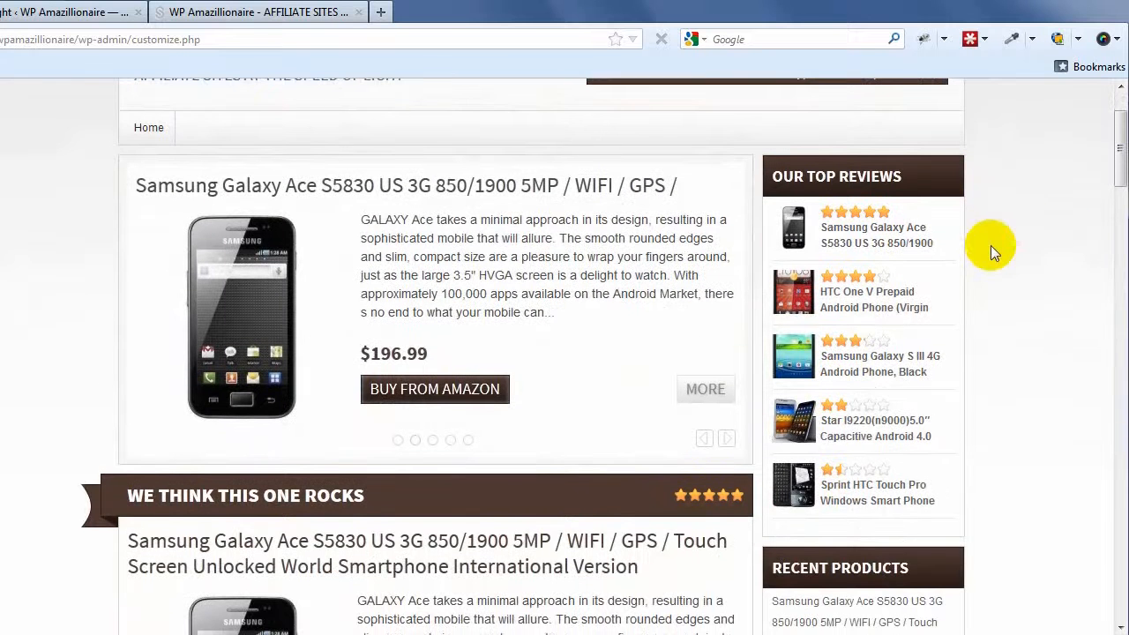
{"action": "scroll", "coordinate": [991, 245], "scroll_direction": "down", "scroll_amount": 4}
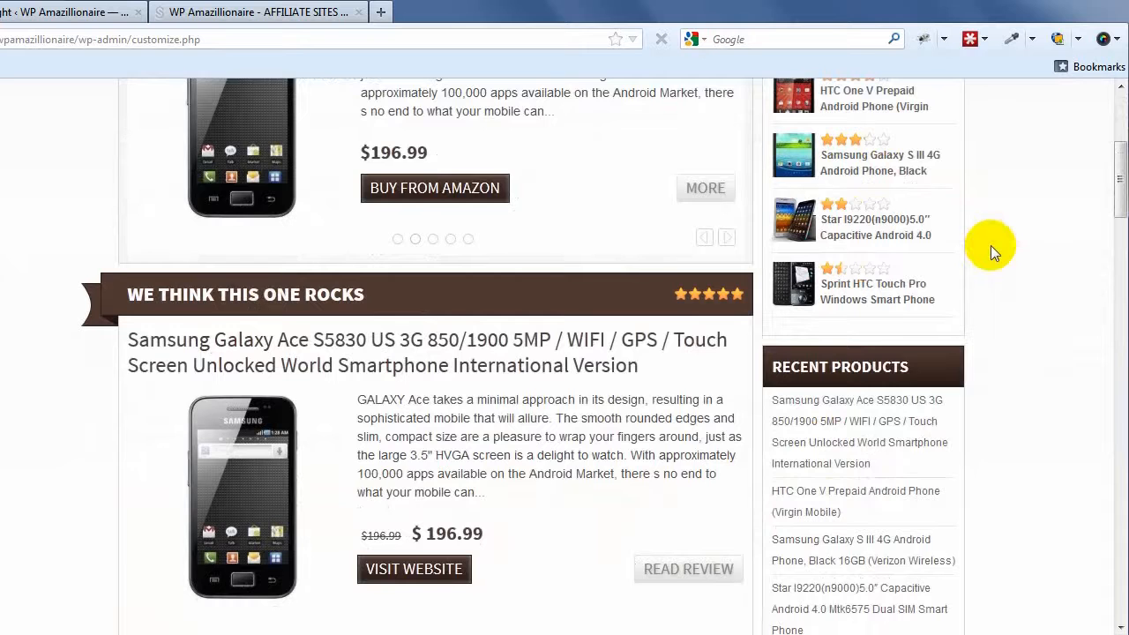
{"action": "scroll", "coordinate": [990, 246], "scroll_direction": "down", "scroll_amount": 12}
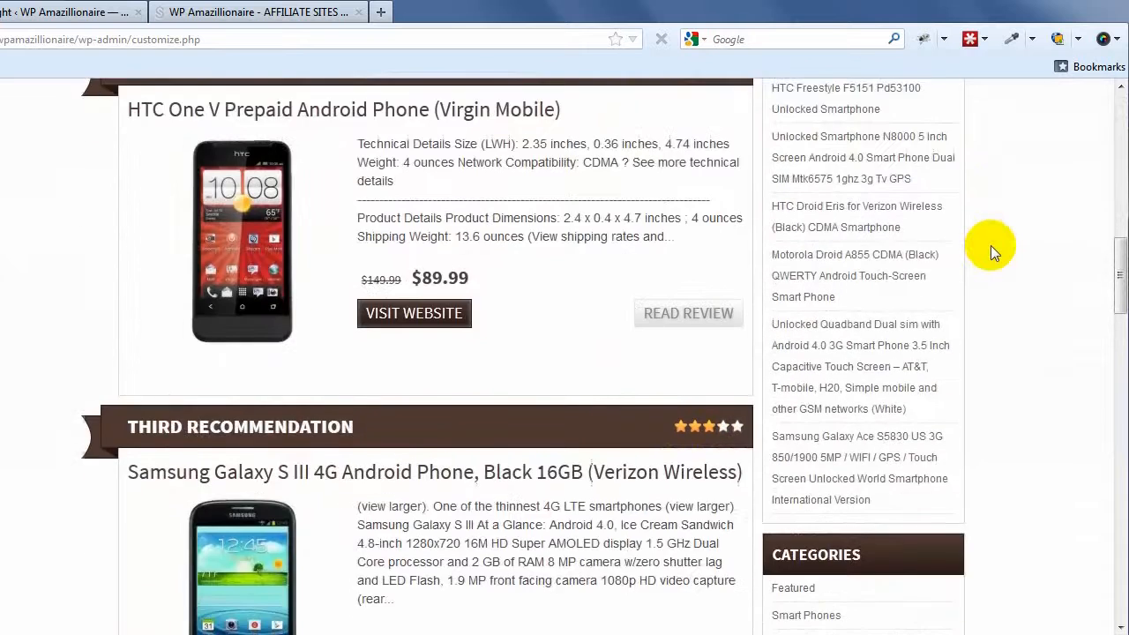
{"action": "scroll", "coordinate": [991, 245], "scroll_direction": "down", "scroll_amount": 12}
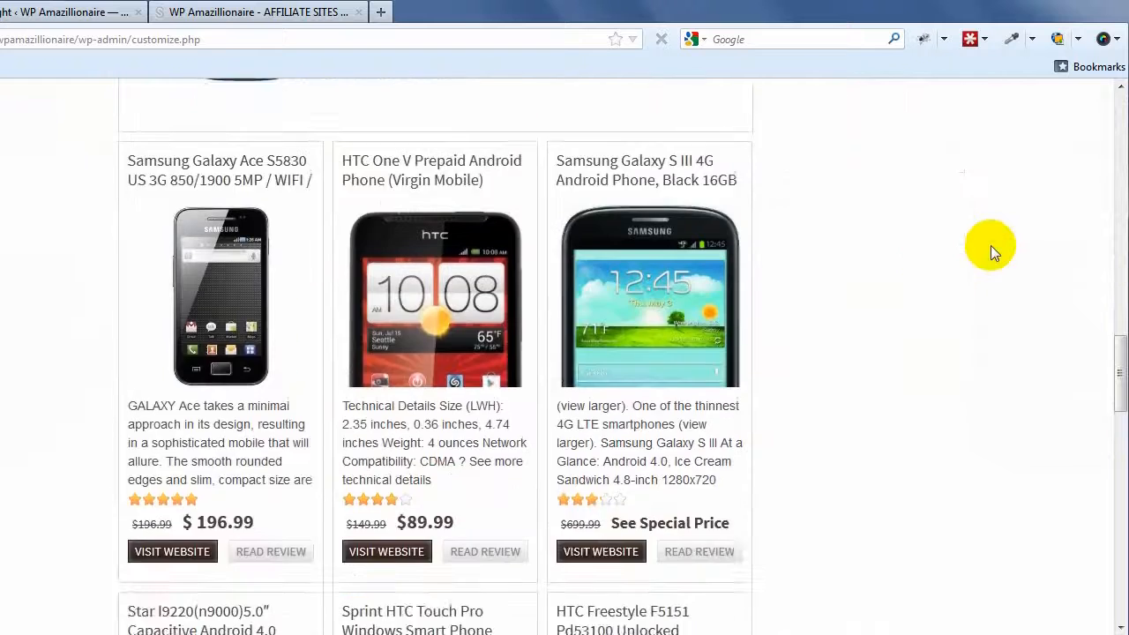
{"action": "scroll", "coordinate": [990, 250], "scroll_direction": "down", "scroll_amount": 3}
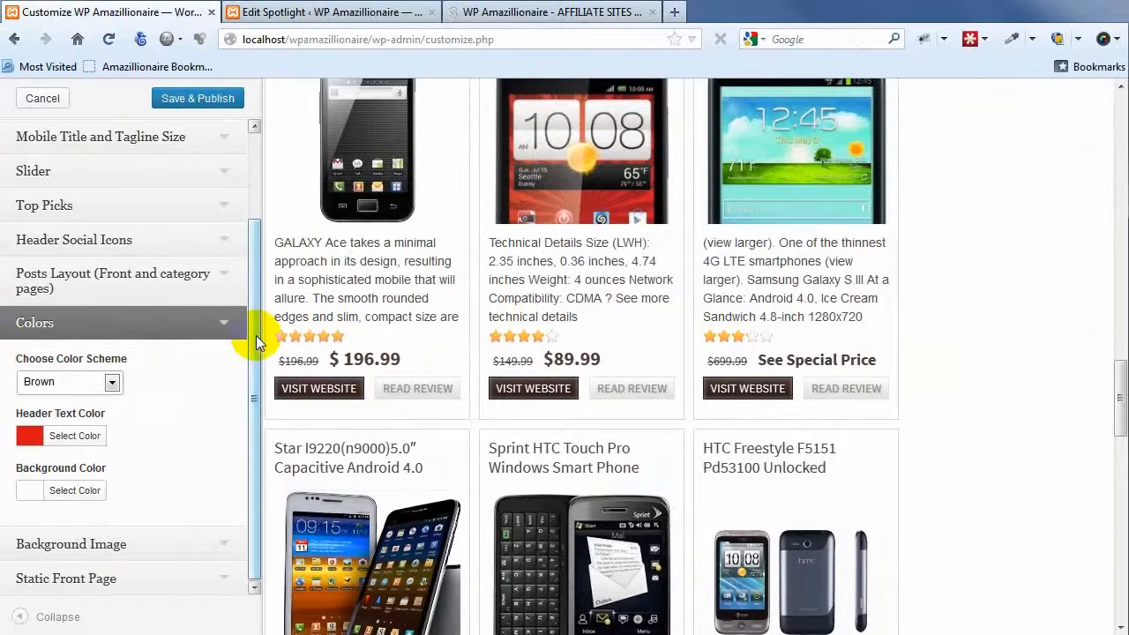
Collapse the Colors settings and reload the customizer page.
{"action": "left_click", "coordinate": [252, 384]}
{"action": "left_click", "coordinate": [93, 325]}
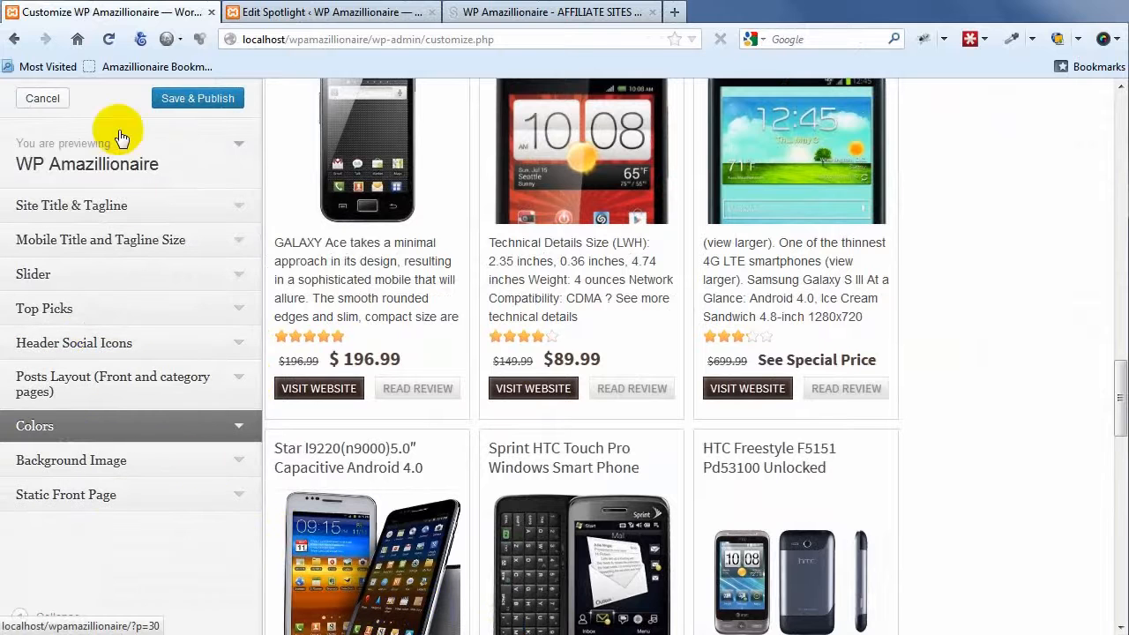
{"action": "left_click", "coordinate": [108, 39]}
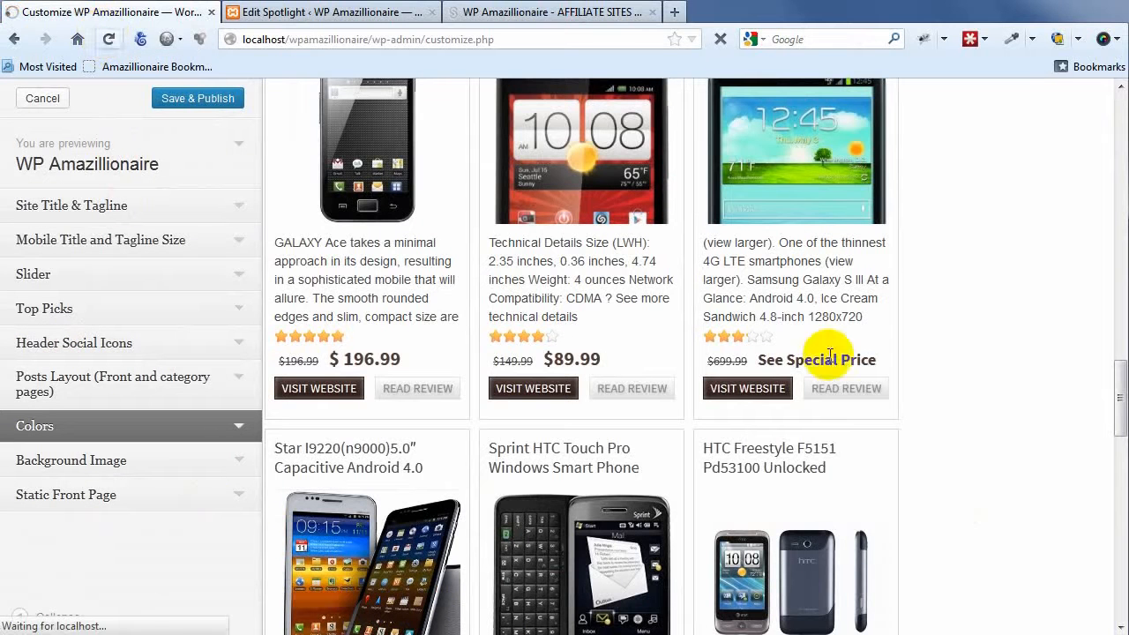